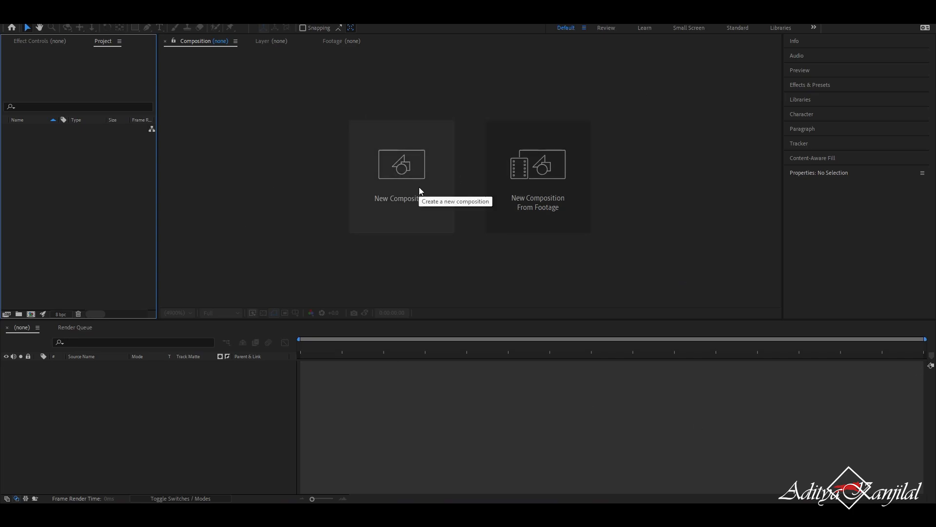
Create a new 1920 x 1080 composition at 60 fps with a 10-second duration.
{"action": "left_click", "coordinate": [381, 190]}
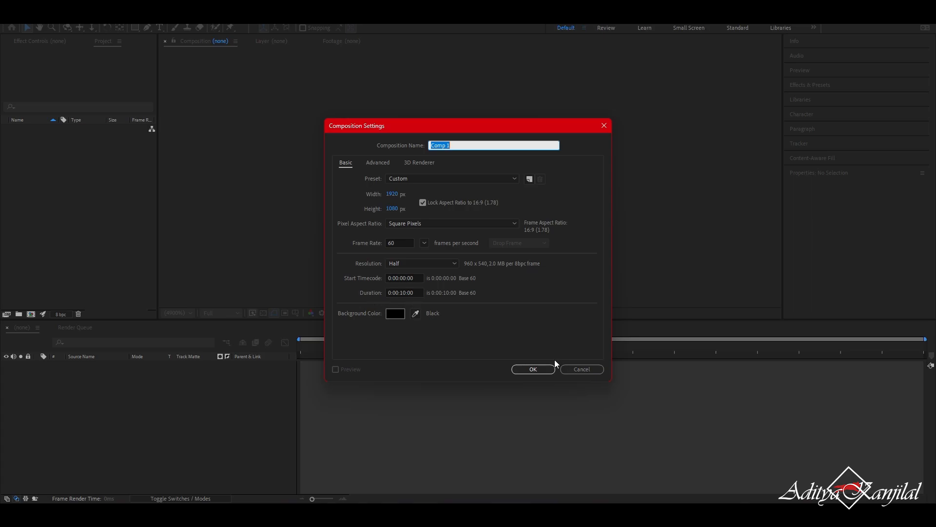
{"action": "left_click", "coordinate": [533, 370]}
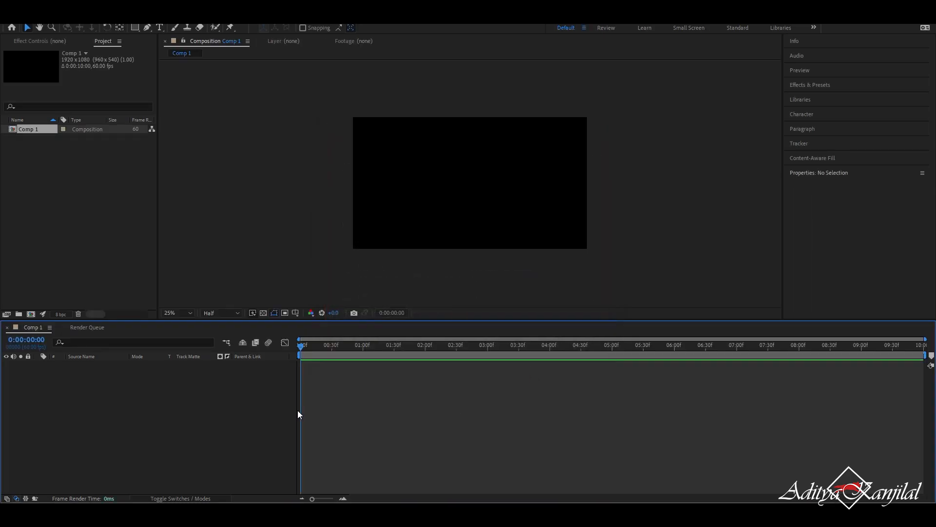
Import the 4K_11 video and the watermark image from the Downloads folder into the project.
{"action": "double_click", "coordinate": [81, 203]}
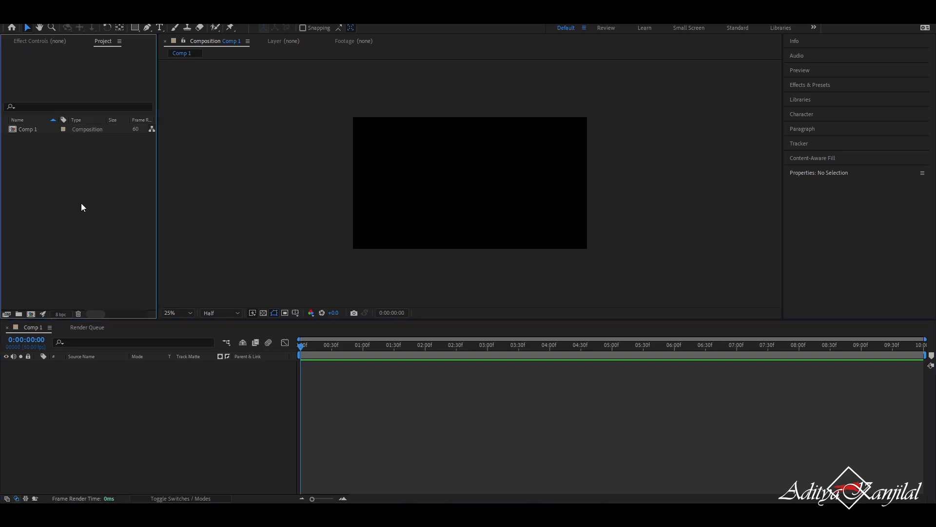
{"action": "scroll", "coordinate": [227, 186], "scroll_direction": "down", "scroll_amount": 2}
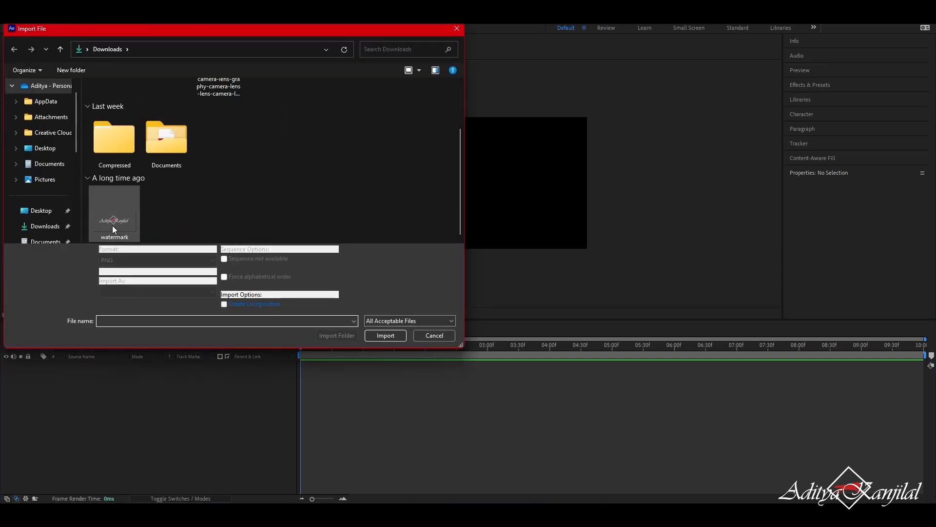
{"action": "left_click", "coordinate": [112, 226]}
{"action": "scroll", "coordinate": [267, 222], "scroll_direction": "up", "scroll_amount": 2}
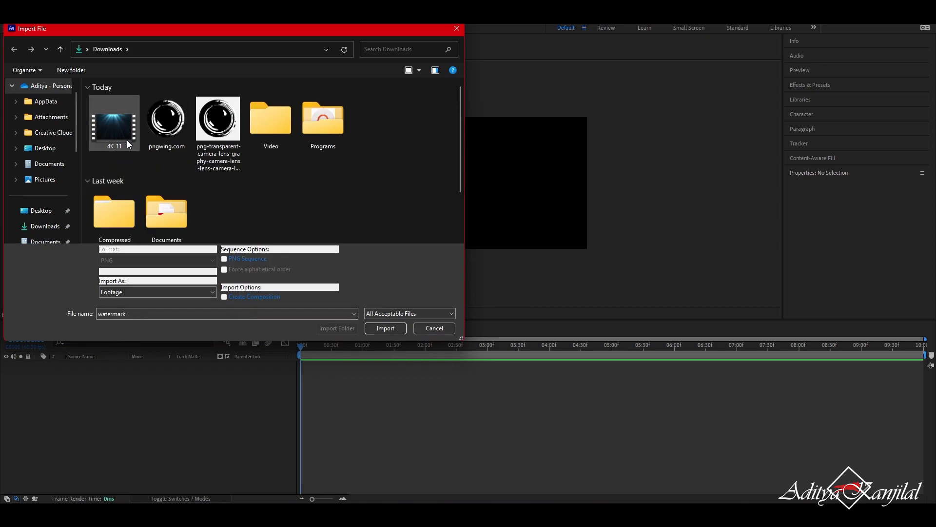
{"action": "left_click", "coordinate": [117, 124], "text": "ctrl"}
{"action": "scroll", "coordinate": [351, 205], "scroll_direction": "down", "scroll_amount": 1}
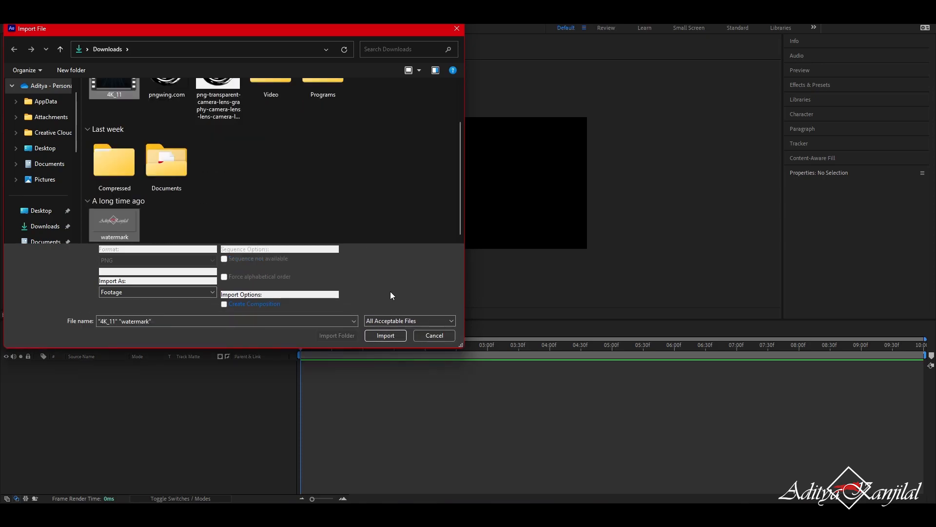
{"action": "left_click", "coordinate": [381, 337]}
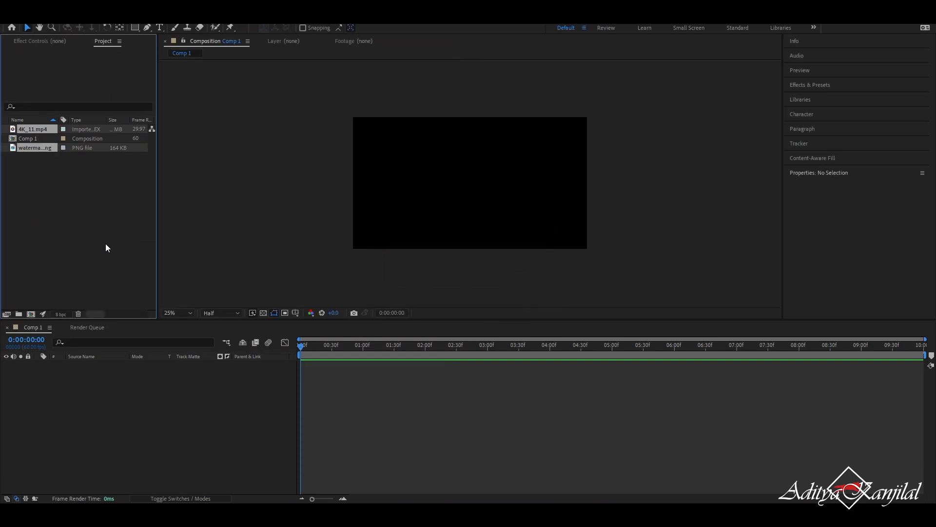
Add watermark.png to Comp 1 as a layer and scale it down to about 60% so the logo fits the frame.
{"action": "left_click", "coordinate": [101, 244]}
{"action": "left_click", "coordinate": [48, 147]}
{"action": "left_click_drag", "start_coordinate": [48, 148], "coordinate": [100, 390]}
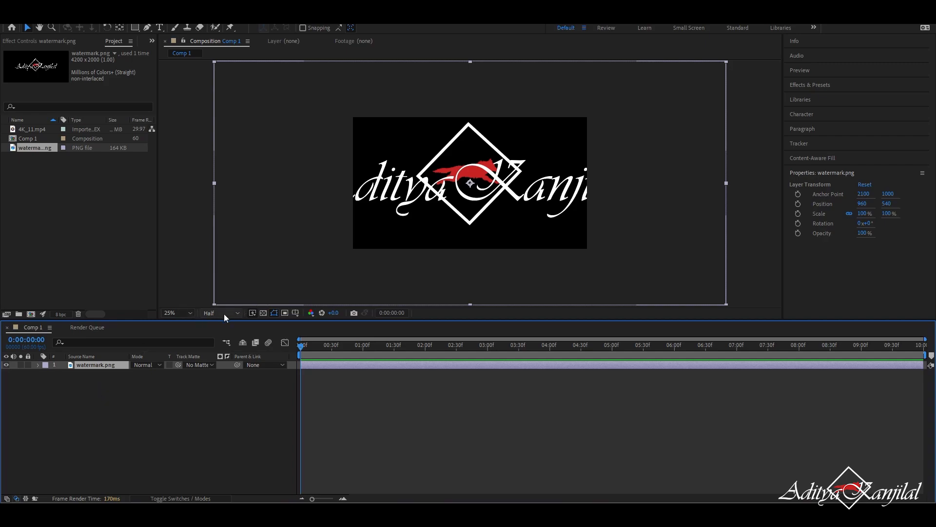
{"action": "left_click_drag", "start_coordinate": [215, 305], "coordinate": [337, 253]}
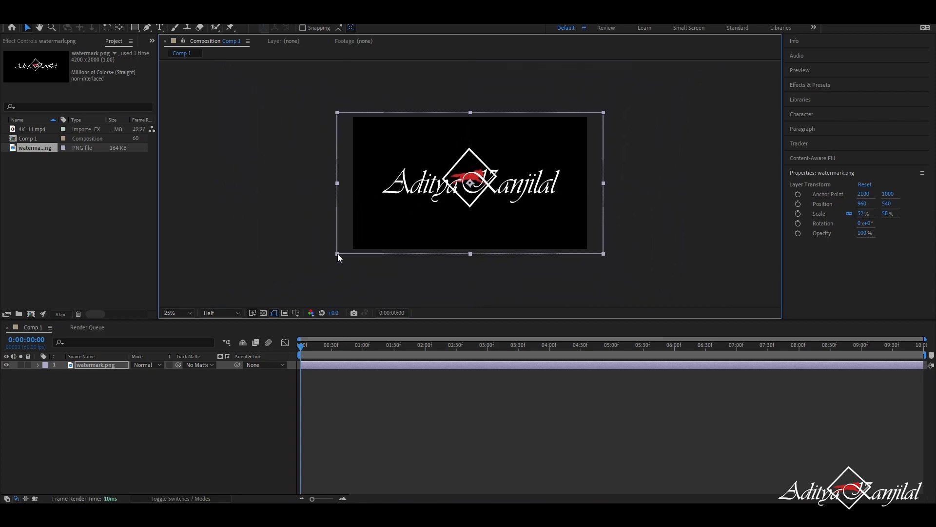
{"action": "left_click_drag", "start_coordinate": [605, 253], "coordinate": [628, 256]}
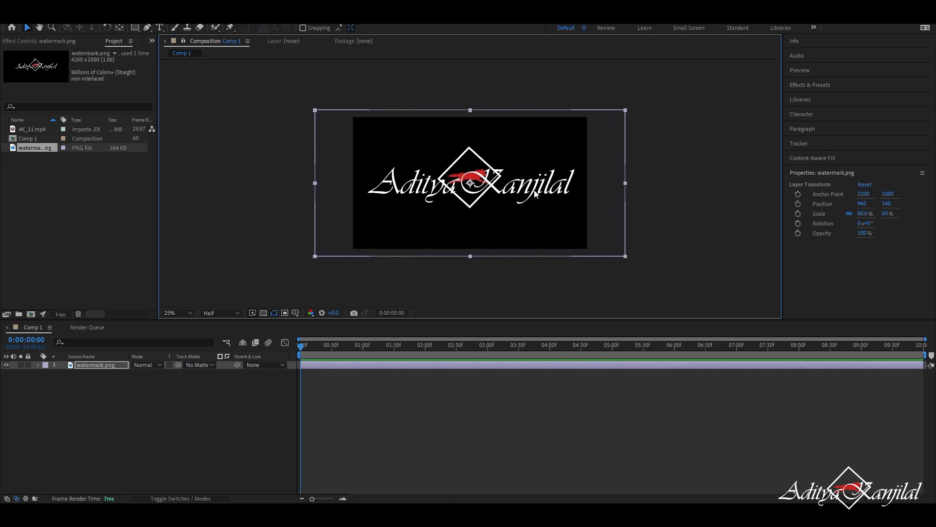
{"action": "left_click", "coordinate": [114, 398]}
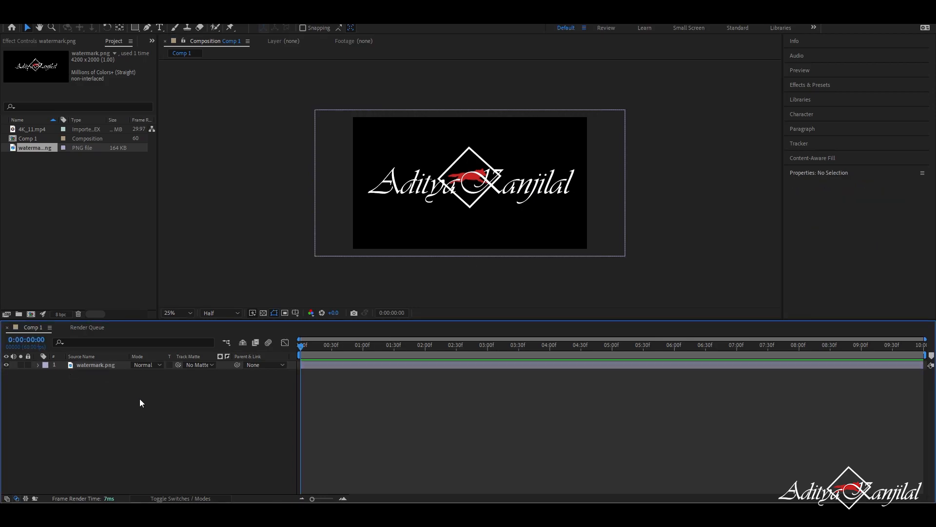
Pre-compose the watermark layer, moving all attributes into the new composition.
{"action": "left_click", "coordinate": [115, 365]}
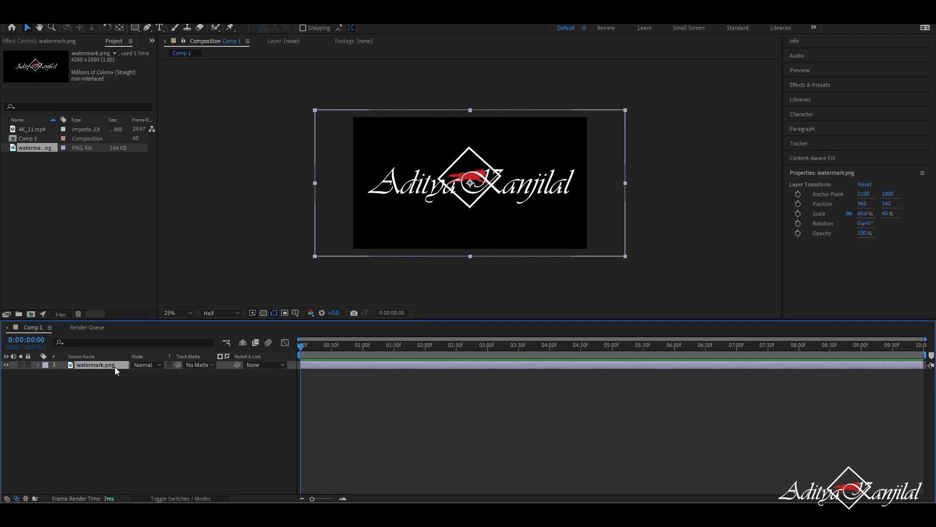
{"action": "right_click", "coordinate": [114, 368]}
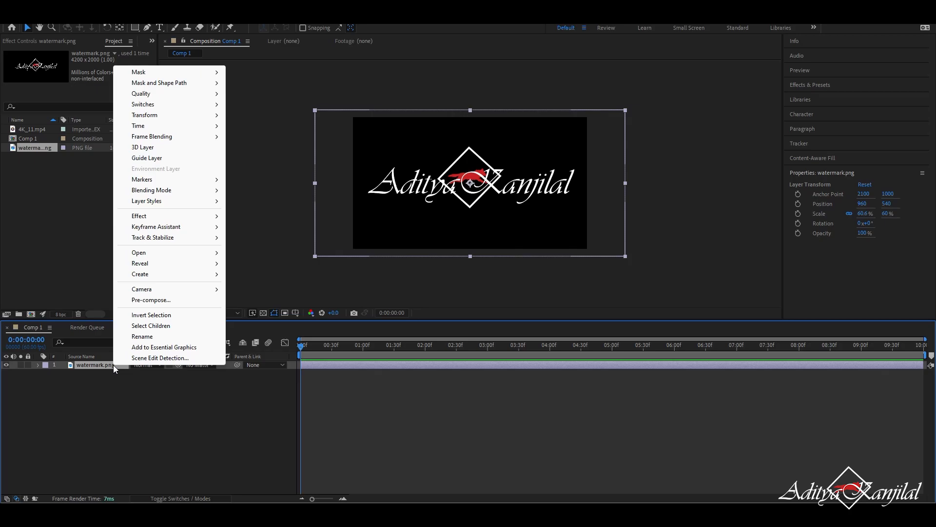
{"action": "left_click", "coordinate": [181, 300]}
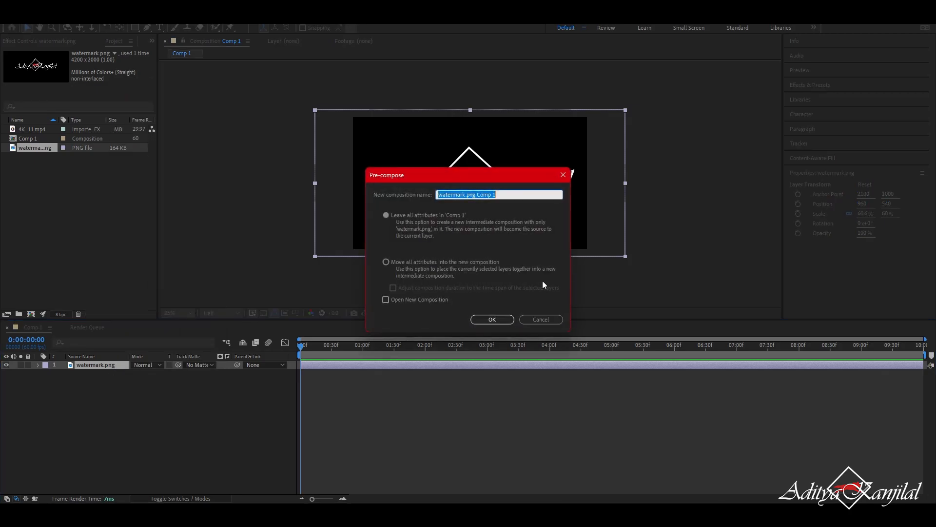
{"action": "left_click", "coordinate": [395, 262]}
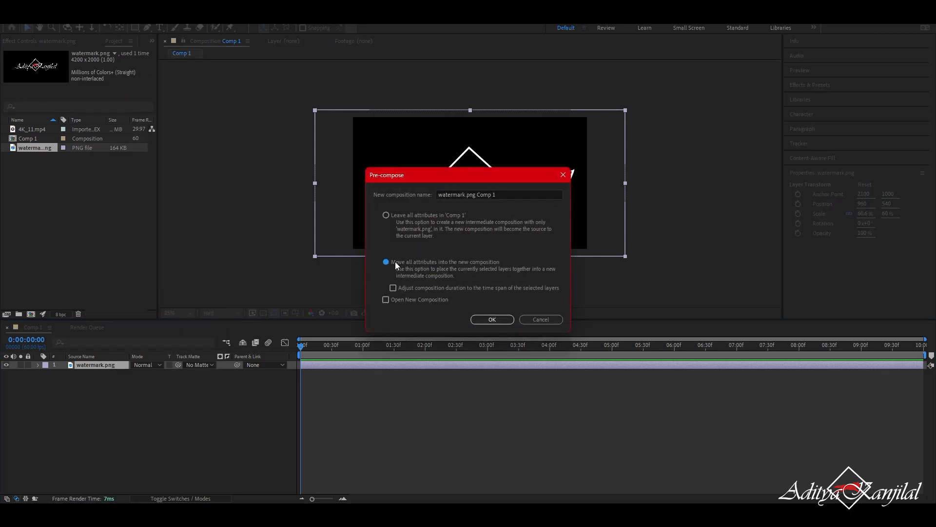
{"action": "left_click", "coordinate": [495, 318]}
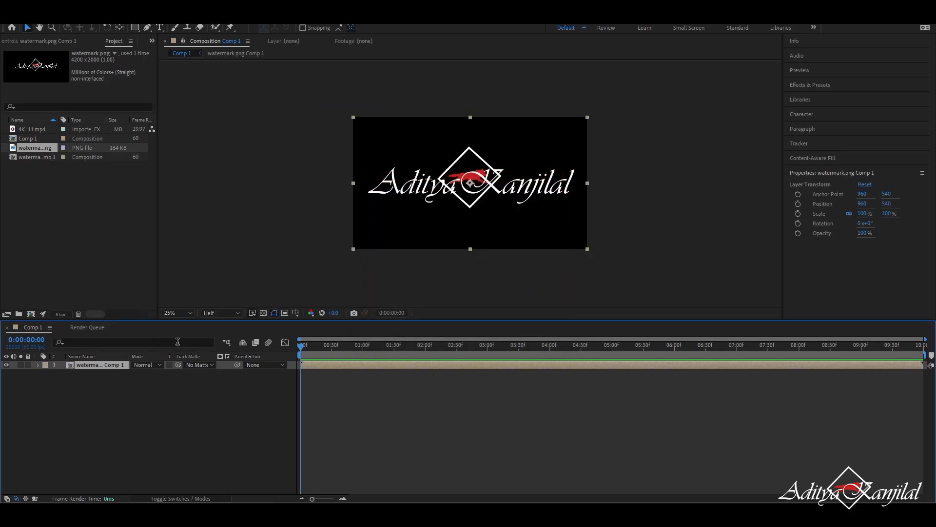
Find the CC Ball Action effect by searching for "cc ball" and apply it to the watermark logo.
{"action": "left_click", "coordinate": [818, 86]}
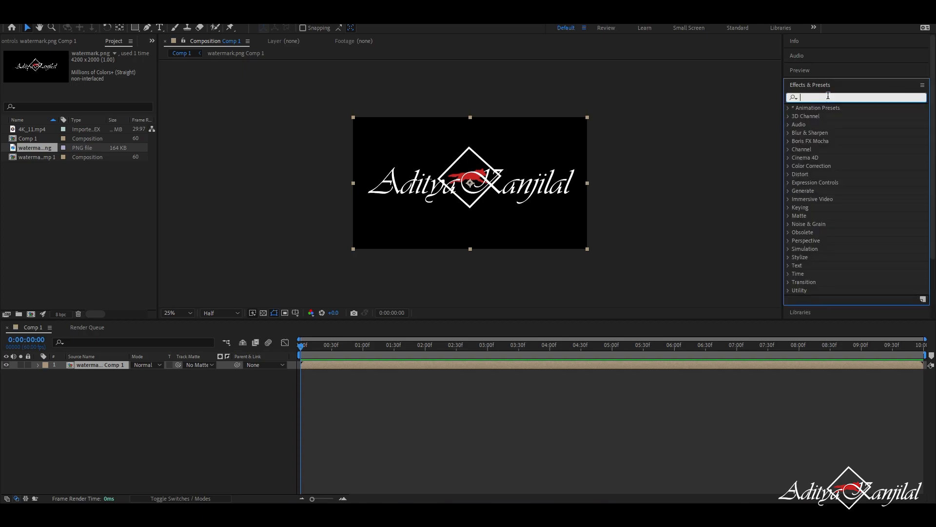
{"action": "type", "text": "cc"}
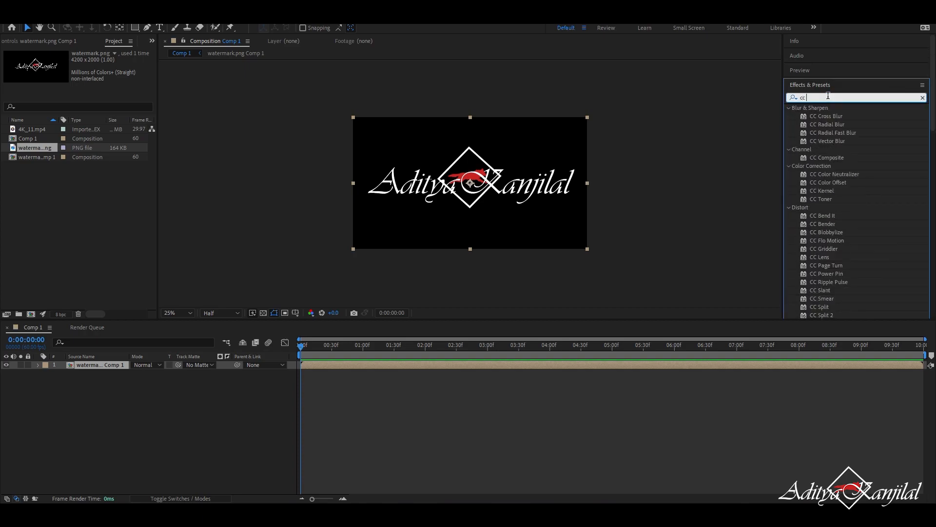
{"action": "type", "text": " ball"}
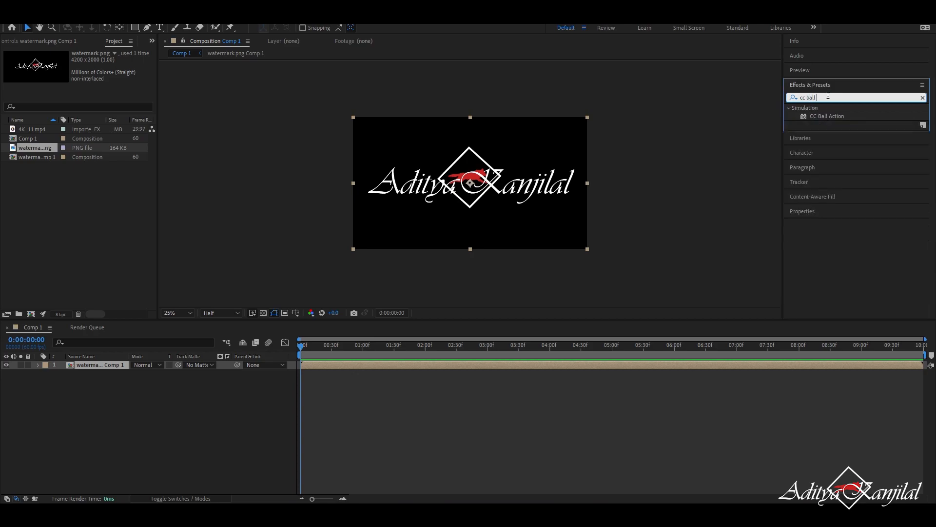
{"action": "left_click", "coordinate": [842, 117]}
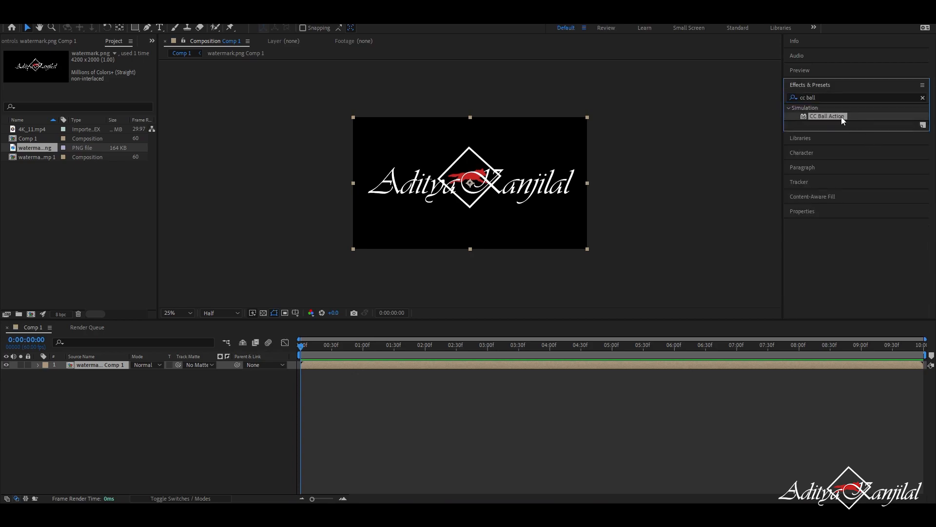
{"action": "left_click_drag", "start_coordinate": [841, 114], "coordinate": [490, 189]}
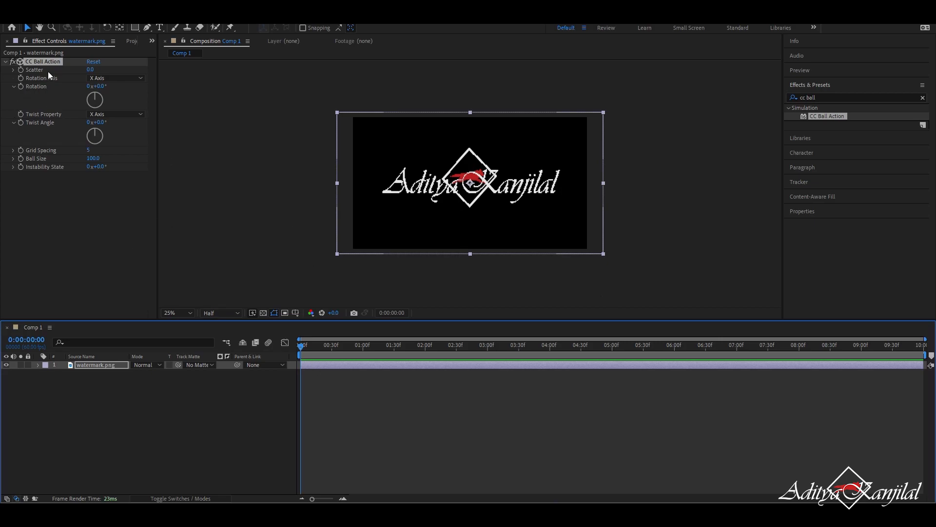
Enable keyframing for CC Ball Action's Scatter at the start of the composition and set it to 30.
{"action": "left_click", "coordinate": [21, 69]}
{"action": "left_click", "coordinate": [93, 71]}
{"action": "type", "text": "30"}
{"action": "key", "text": "Return"}
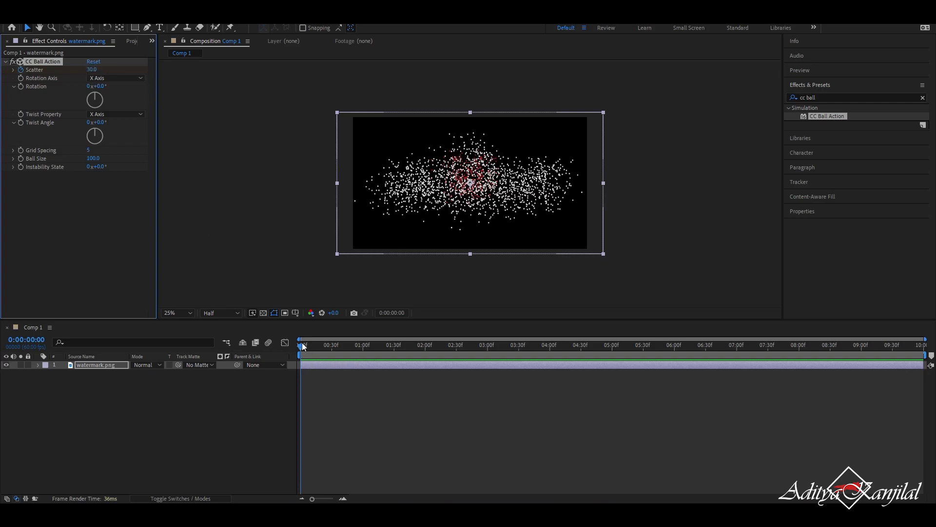
Add a second Scatter keyframe with value 0 at 0:00:02:15.
{"action": "left_click_drag", "start_coordinate": [312, 347], "coordinate": [441, 366]}
{"action": "left_click", "coordinate": [92, 70]}
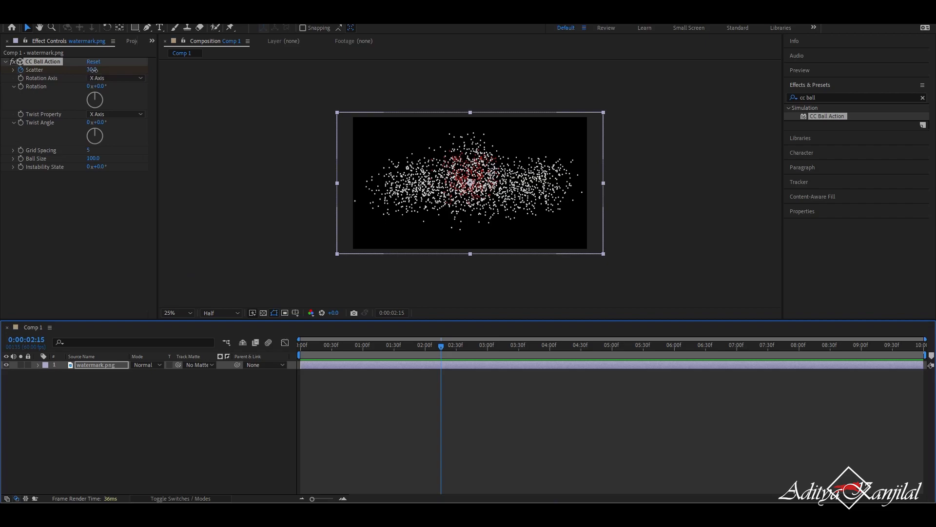
{"action": "type", "text": "0"}
{"action": "key", "text": "Return"}
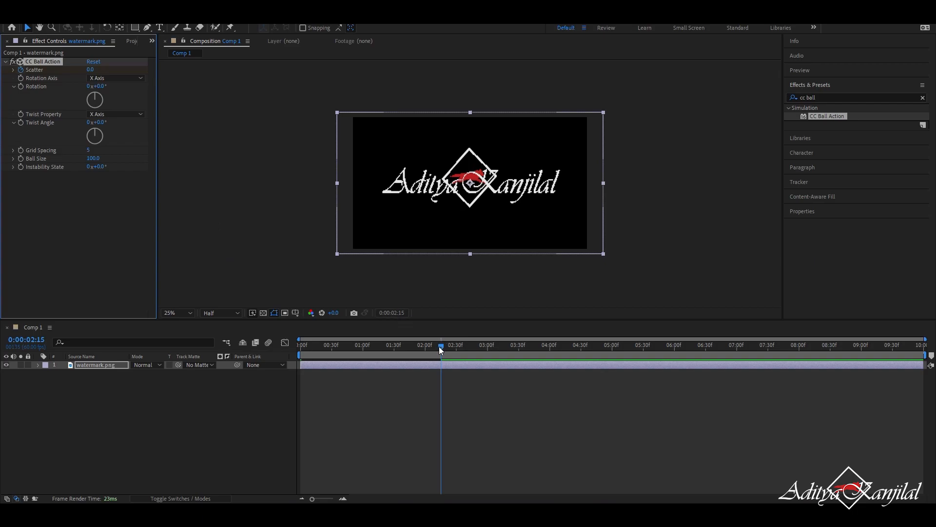
Enable keyframing for Twist Angle at 0:00:00:15 and set it to 200°.
{"action": "left_click_drag", "start_coordinate": [441, 346], "coordinate": [316, 360]}
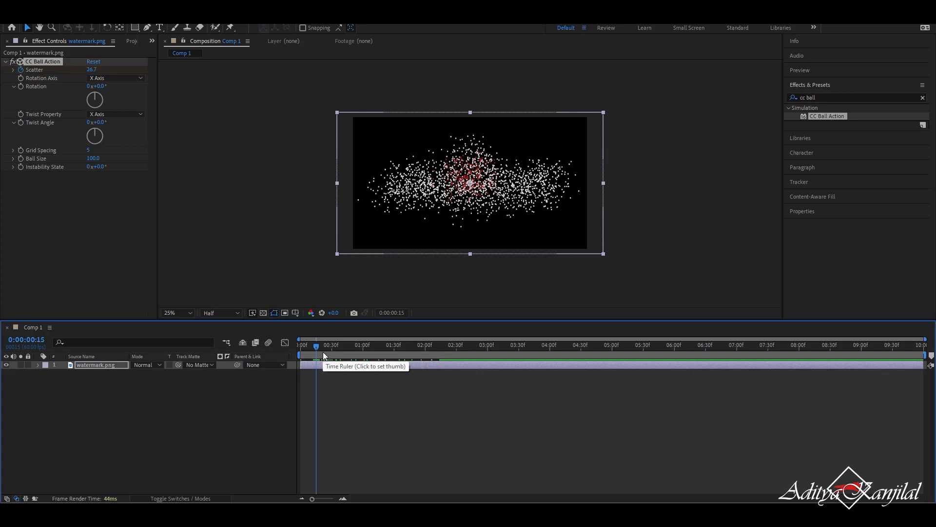
{"action": "left_click", "coordinate": [22, 123]}
{"action": "left_click", "coordinate": [98, 122]}
{"action": "type", "text": "200"}
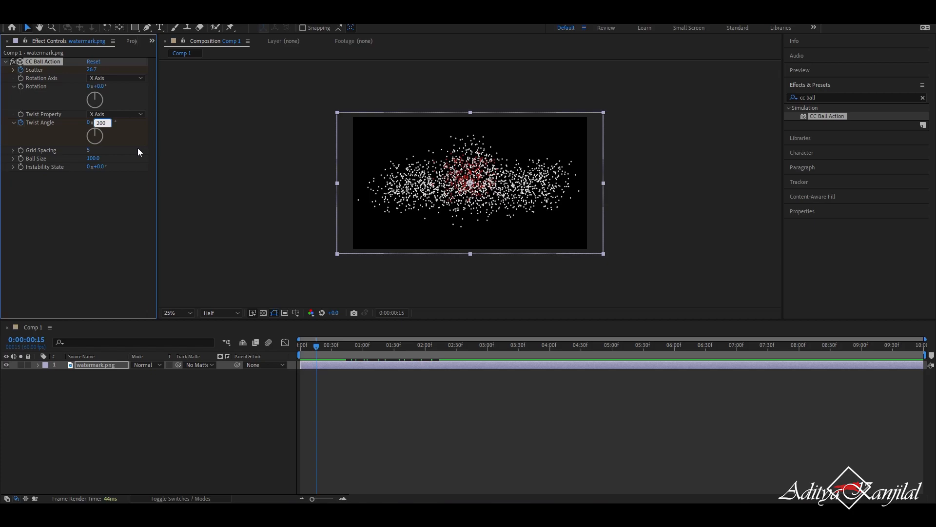
{"action": "key", "text": "Return"}
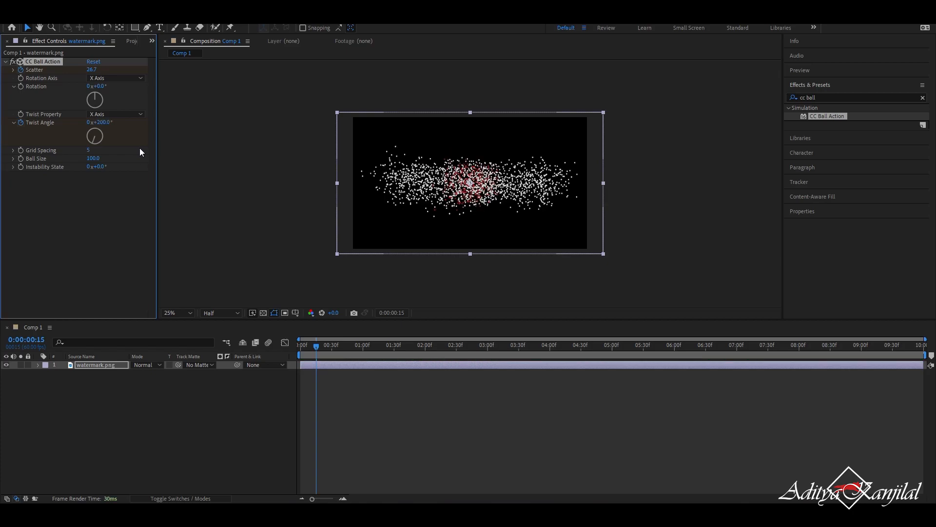
Add a second Twist Angle keyframe with value 0° at 0:00:02:30.
{"action": "left_click_drag", "start_coordinate": [315, 344], "coordinate": [456, 366]}
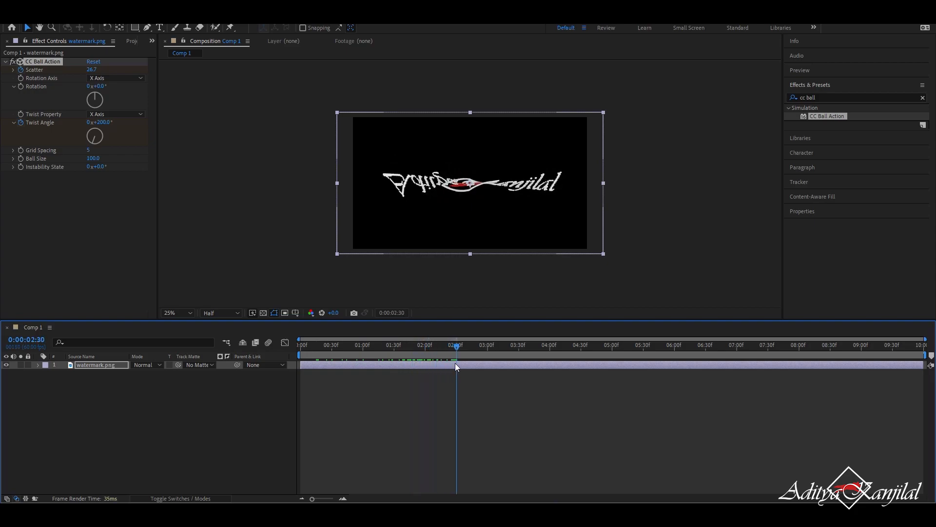
{"action": "left_click", "coordinate": [103, 123]}
{"action": "type", "text": "0"}
{"action": "key", "text": "Return"}
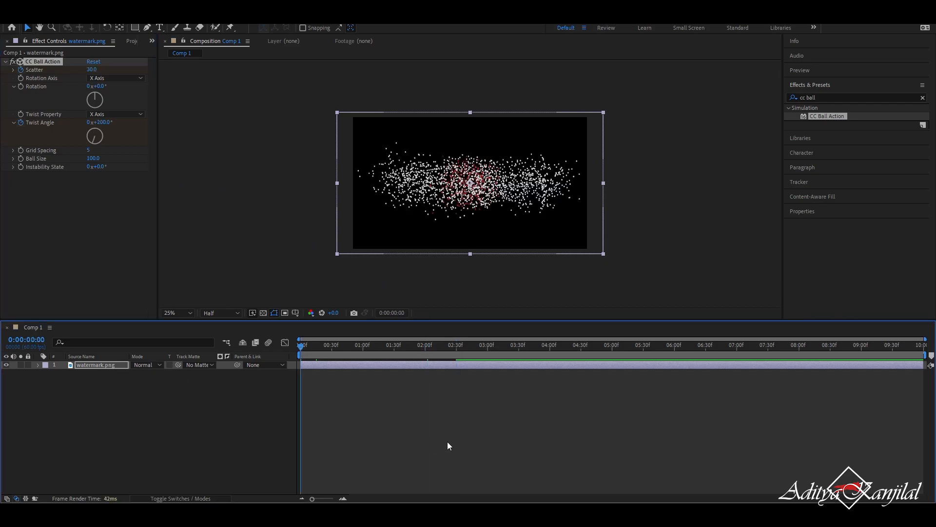
Preview the logo's particle animation from the start, then return the playhead to 0:00:00:00.
{"action": "key", "text": "space"}
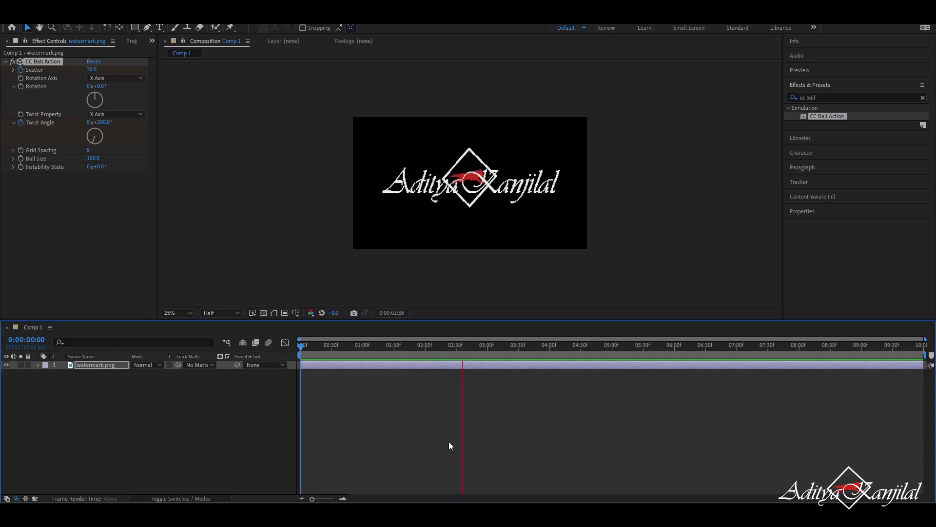
{"action": "key", "text": "space"}
{"action": "left_click_drag", "start_coordinate": [496, 343], "coordinate": [232, 385]}
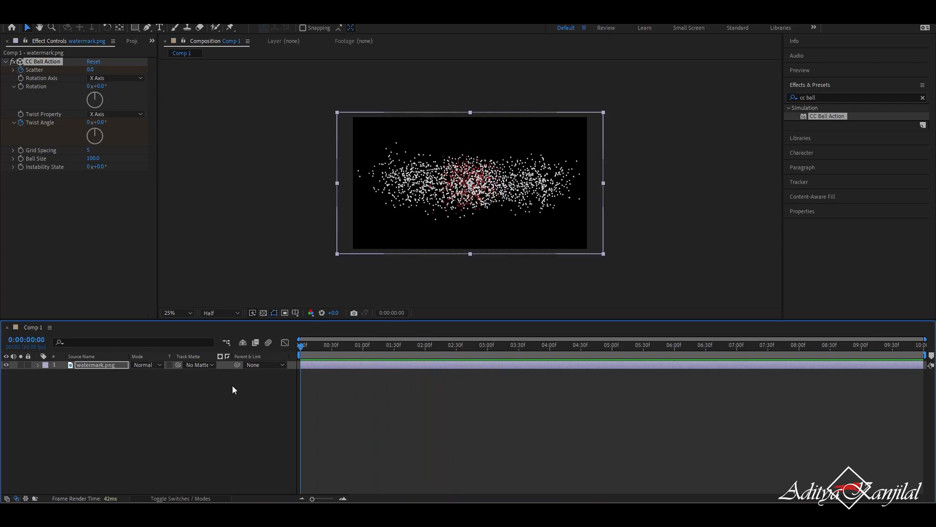
Reveal the watermark layer's keyframes and apply Easy Ease to all Scatter and Twist Angle keyframes.
{"action": "left_click", "coordinate": [106, 364]}
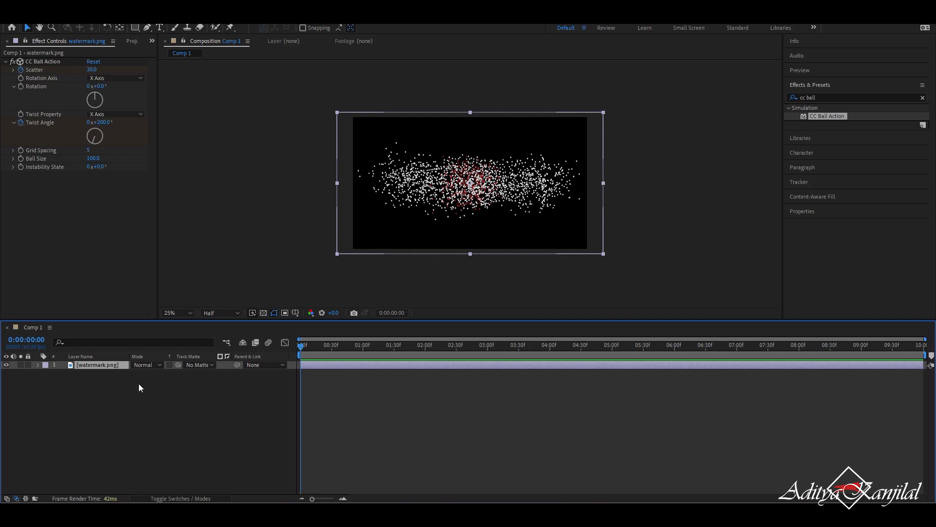
{"action": "key", "text": "u"}
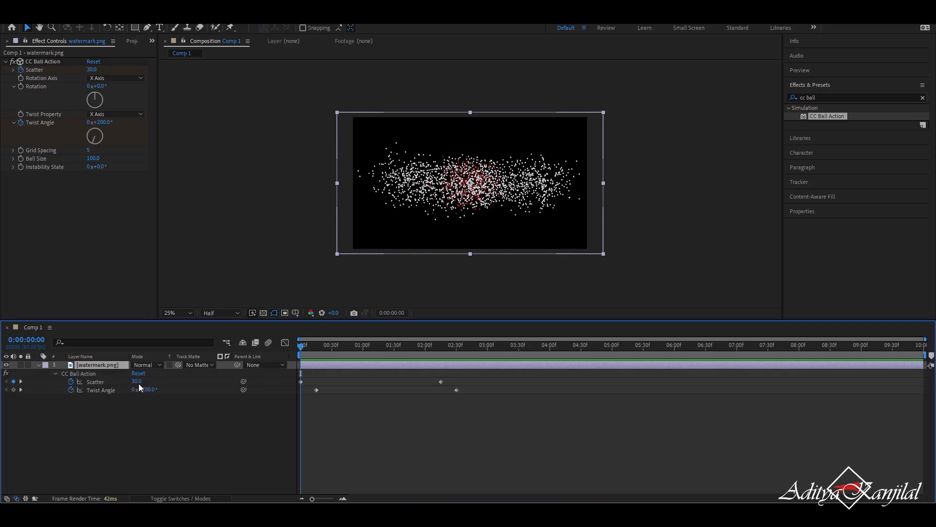
{"action": "left_click_drag", "start_coordinate": [508, 408], "coordinate": [271, 380]}
{"action": "key", "text": "F9"}
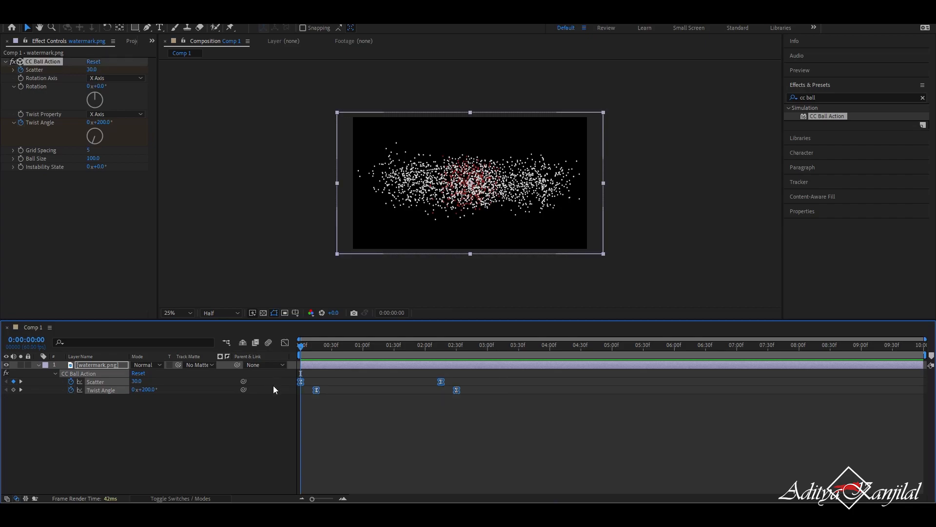
{"action": "left_click", "coordinate": [359, 412]}
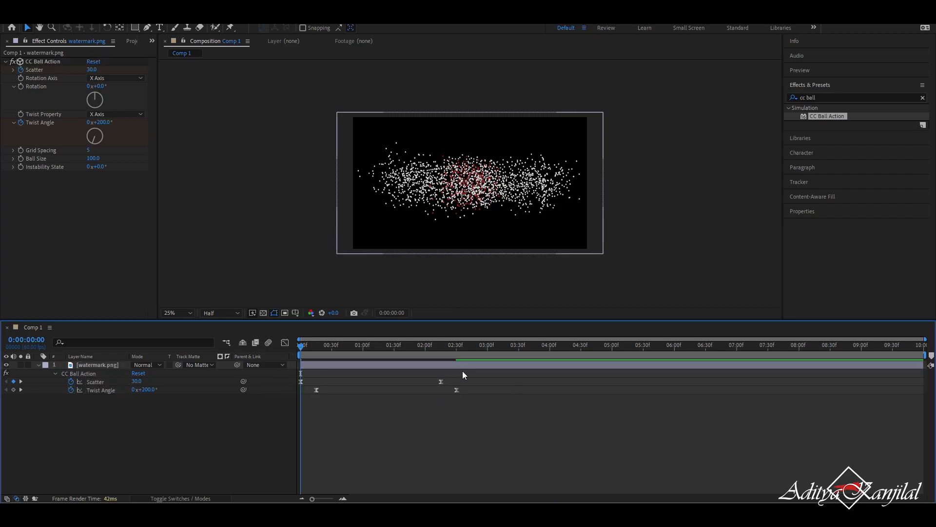
Reshape Scatter's speed graph by lengthening the last keyframe's incoming ease handle so the speed peaks early, near 0:00:00:30.
{"action": "left_click_drag", "start_coordinate": [464, 382], "coordinate": [274, 376]}
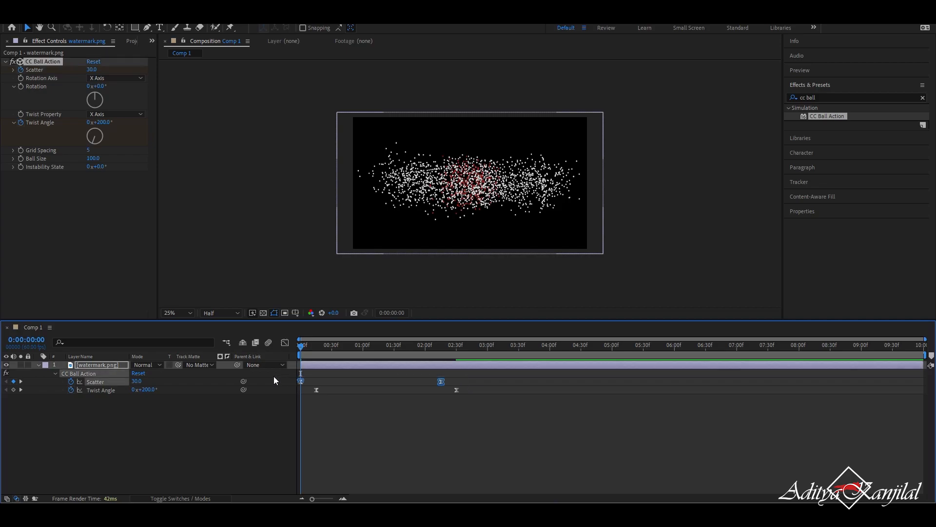
{"action": "left_click", "coordinate": [286, 343]}
{"action": "left_click", "coordinate": [421, 399]}
{"action": "left_click_drag", "start_coordinate": [417, 370], "coordinate": [379, 370]}
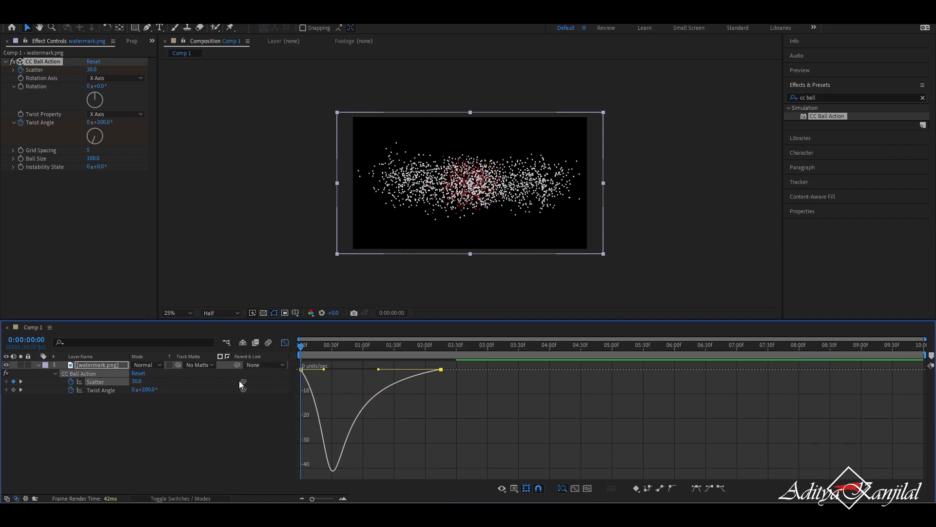
{"action": "left_click", "coordinate": [285, 342]}
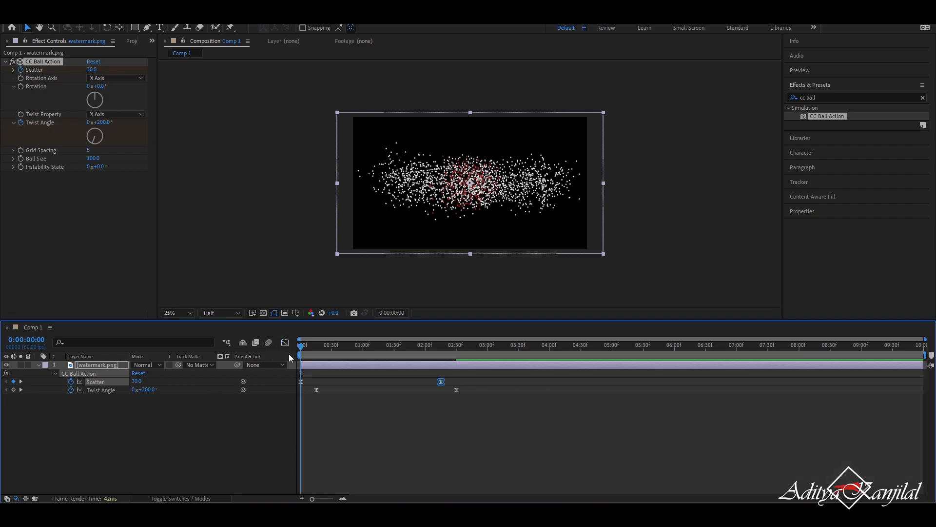
Reshape Twist Angle's speed graph by lengthening the first keyframe's outgoing ease handle so the speed peaks late, near 0:00:02:00.
{"action": "left_click", "coordinate": [481, 425]}
{"action": "left_click_drag", "start_coordinate": [485, 413], "coordinate": [312, 385]}
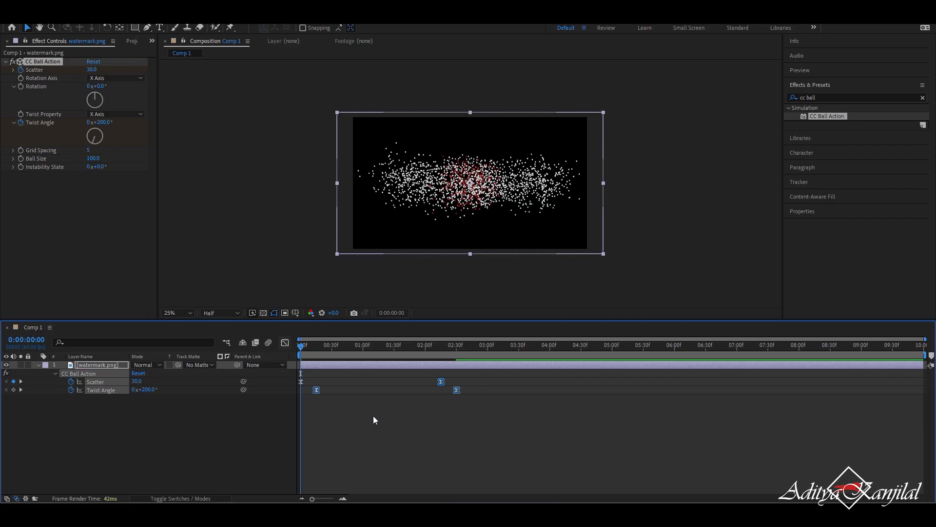
{"action": "left_click_drag", "start_coordinate": [512, 408], "coordinate": [309, 387]}
{"action": "left_click", "coordinate": [284, 343]}
{"action": "left_click_drag", "start_coordinate": [379, 410], "coordinate": [375, 369]}
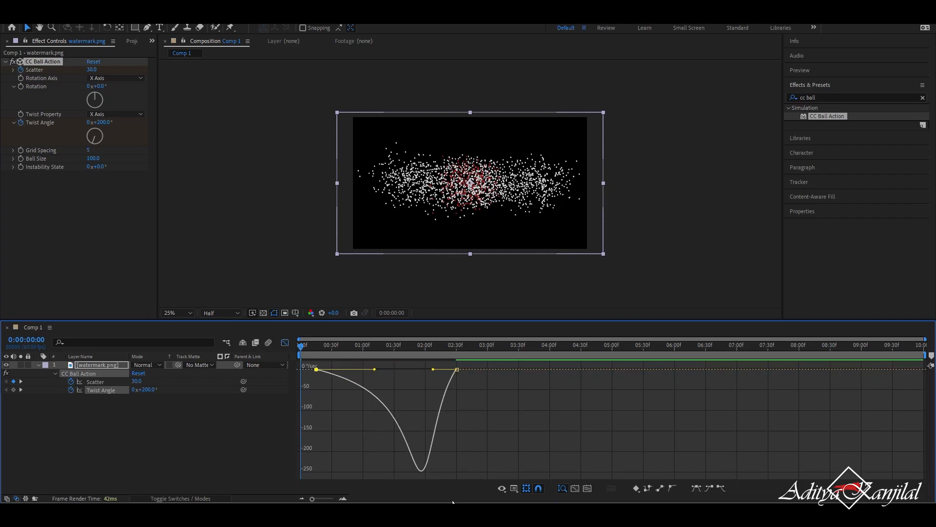
{"action": "left_click", "coordinate": [285, 342]}
Preview the eased particle animation, then return the playhead to 0:00:00:00.
{"action": "key", "text": "space"}
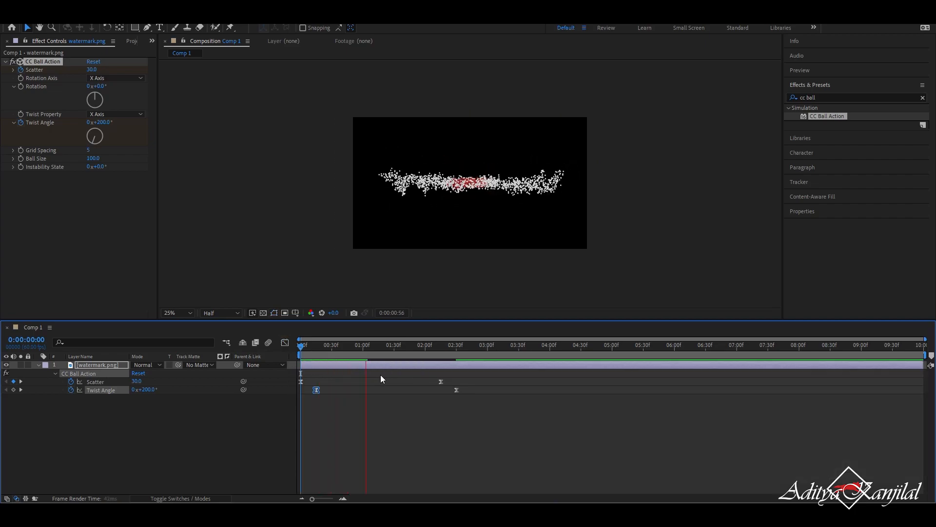
{"action": "key", "text": "space"}
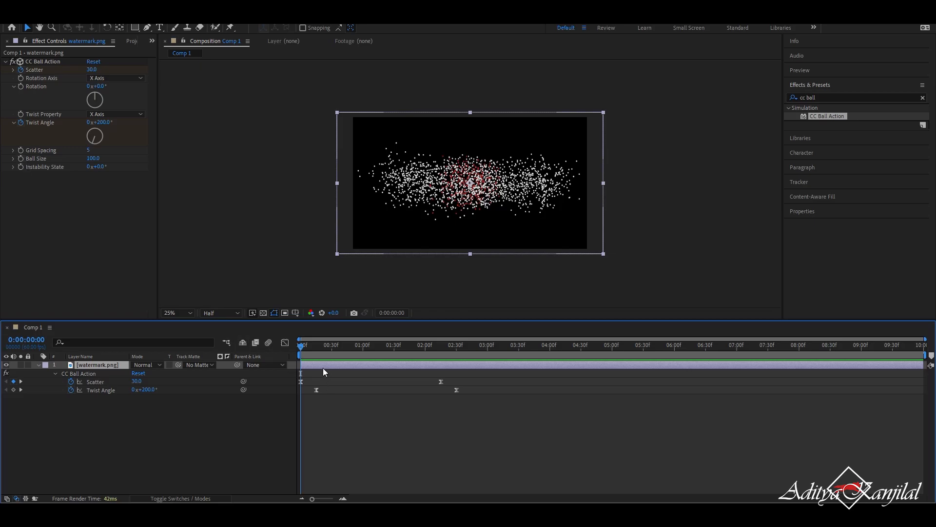
{"action": "left_click_drag", "start_coordinate": [316, 345], "coordinate": [272, 355]}
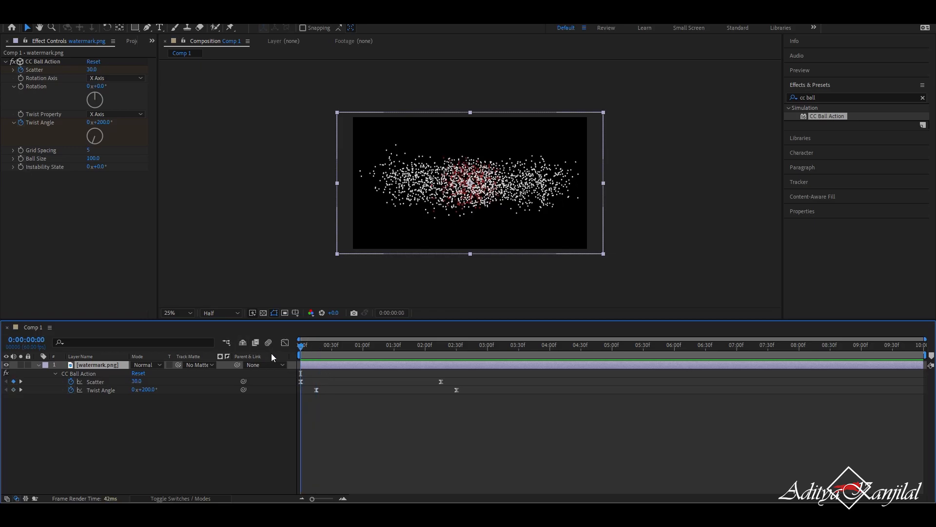
Enable keyframing for Ball Size with a value of 1 at 0:00:00:00, then set it to 25 at 0:00:01:25.
{"action": "left_click", "coordinate": [94, 158]}
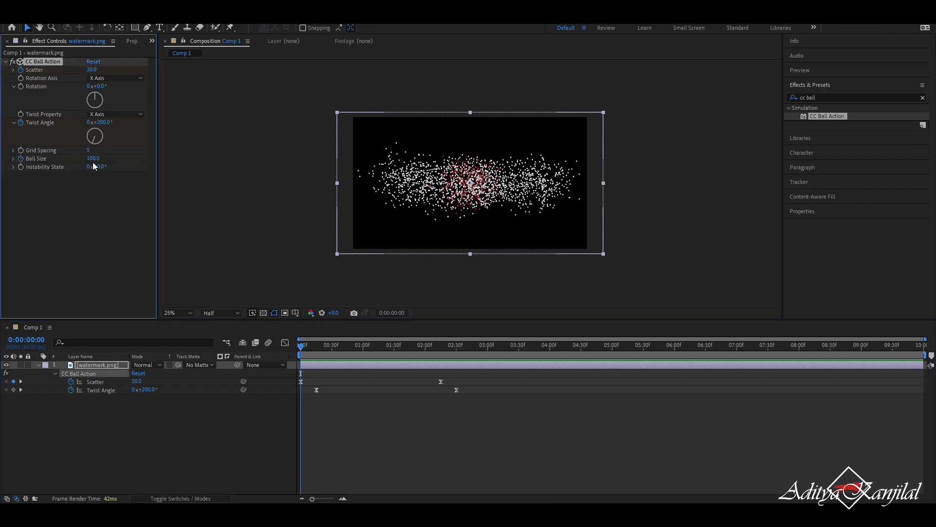
{"action": "type", "text": "1"}
{"action": "key", "text": "Return"}
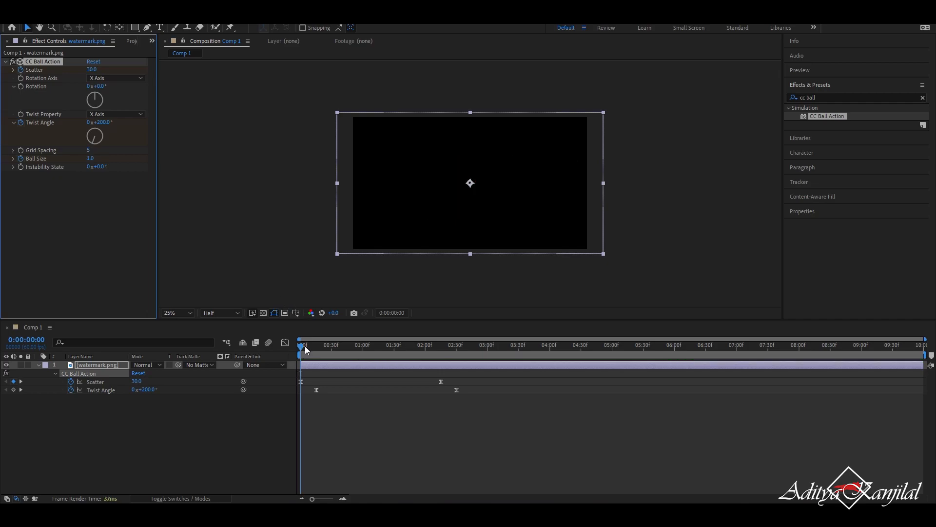
{"action": "left_click_drag", "start_coordinate": [305, 346], "coordinate": [388, 364]}
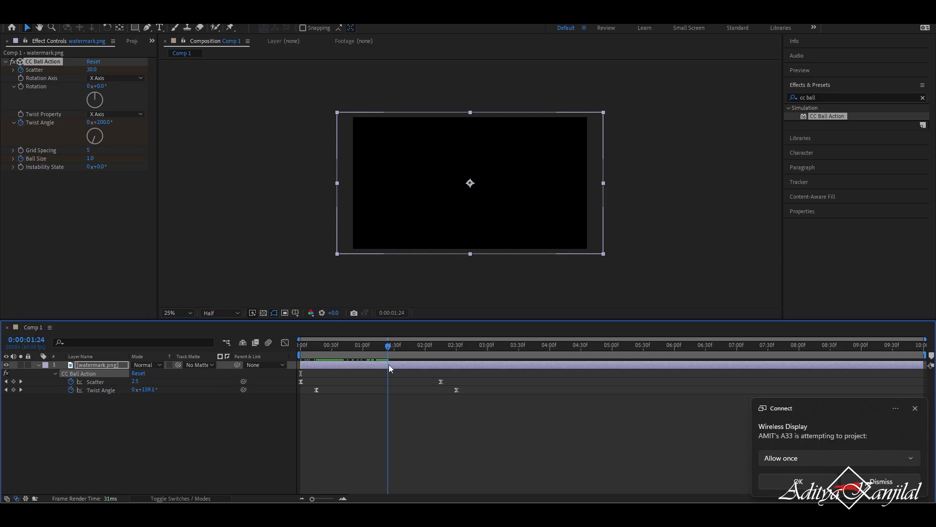
{"action": "left_click", "coordinate": [92, 159]}
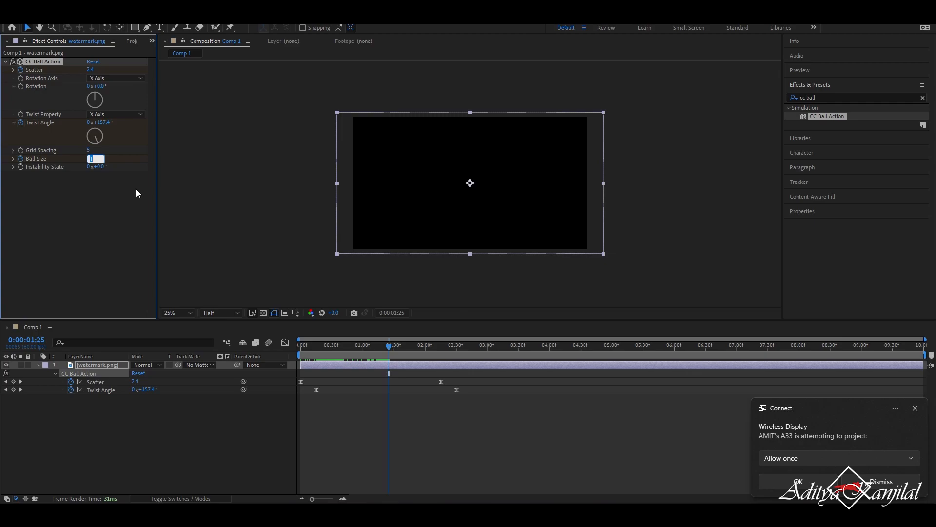
{"action": "type", "text": "25"}
{"action": "key", "text": "Return"}
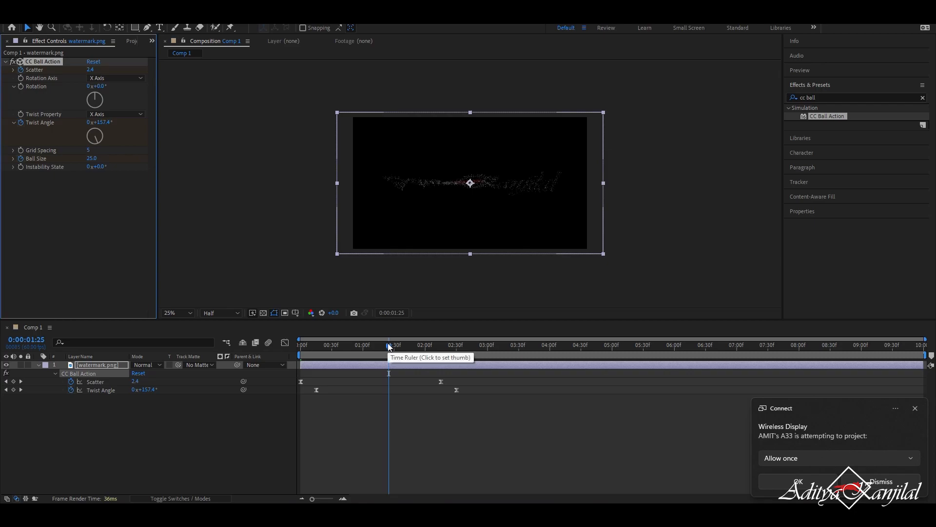
Add Ball Size keyframes with values of 24 at 0:00:01:35 and 60 at 0:00:03:00.
{"action": "mouse_move", "coordinate": [389, 345]}
{"action": "left_mouse_down"}
{"action": "mouse_move", "coordinate": [408, 347]}
{"action": "mouse_move", "coordinate": [399, 347]}
{"action": "left_mouse_up"}
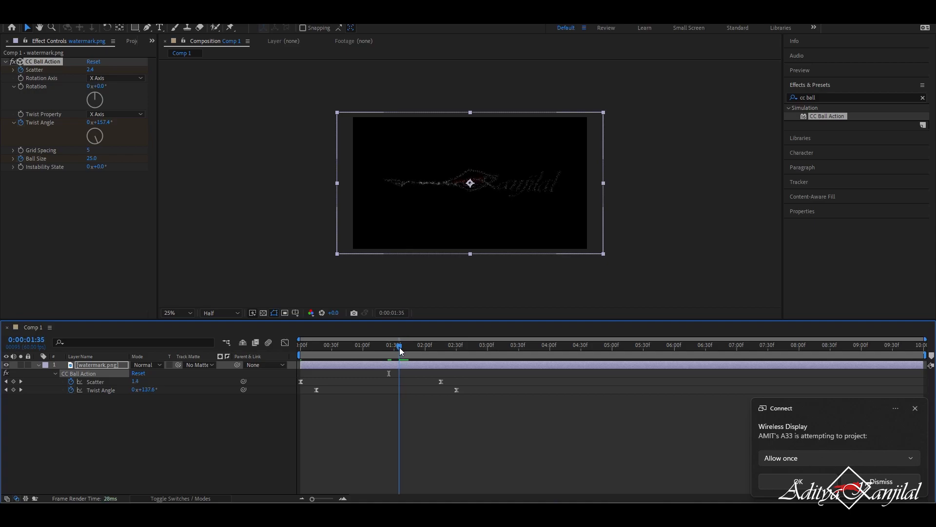
{"action": "left_click", "coordinate": [93, 160]}
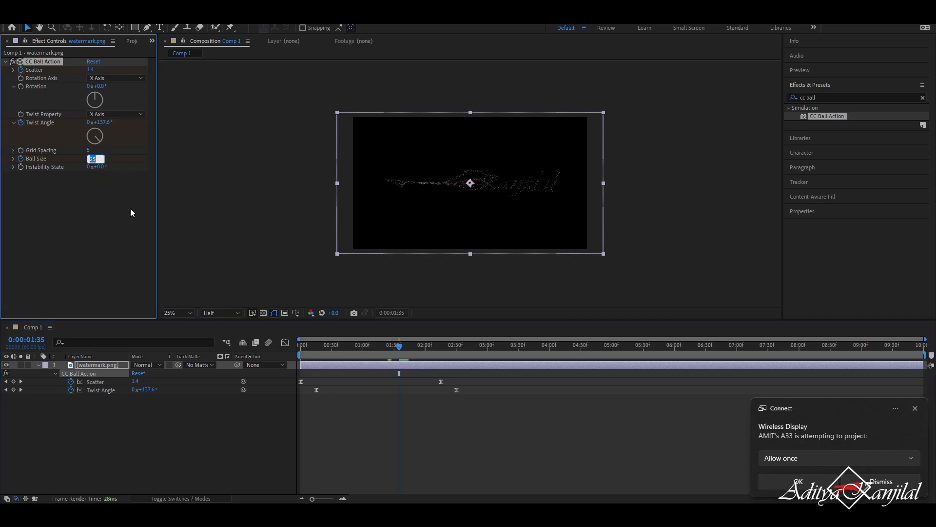
{"action": "type", "text": "24"}
{"action": "key", "text": "Return"}
{"action": "left_click_drag", "start_coordinate": [399, 346], "coordinate": [487, 376]}
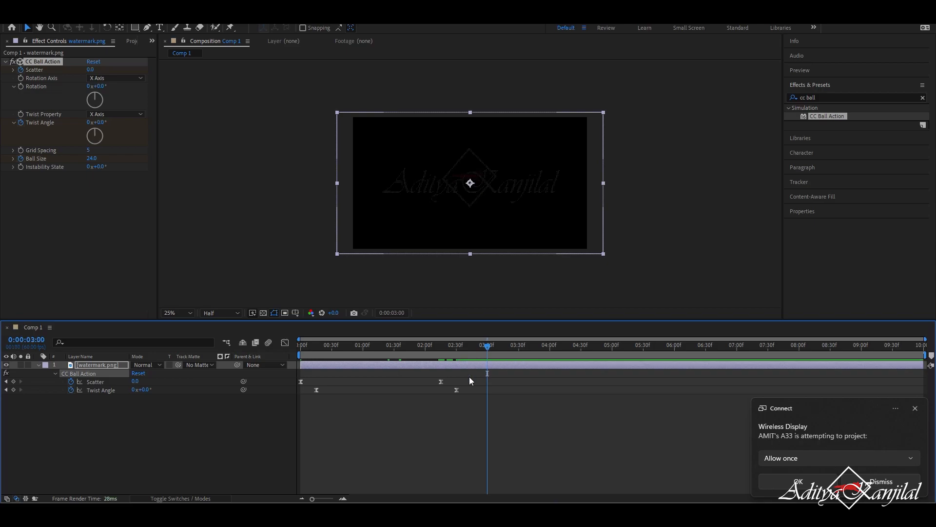
{"action": "left_click", "coordinate": [91, 158]}
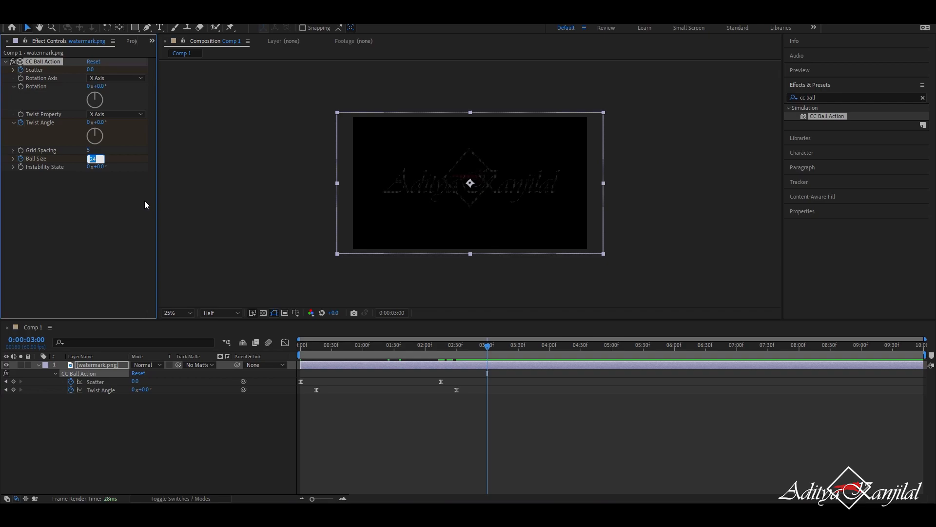
{"action": "type", "text": "60"}
{"action": "key", "text": "Return"}
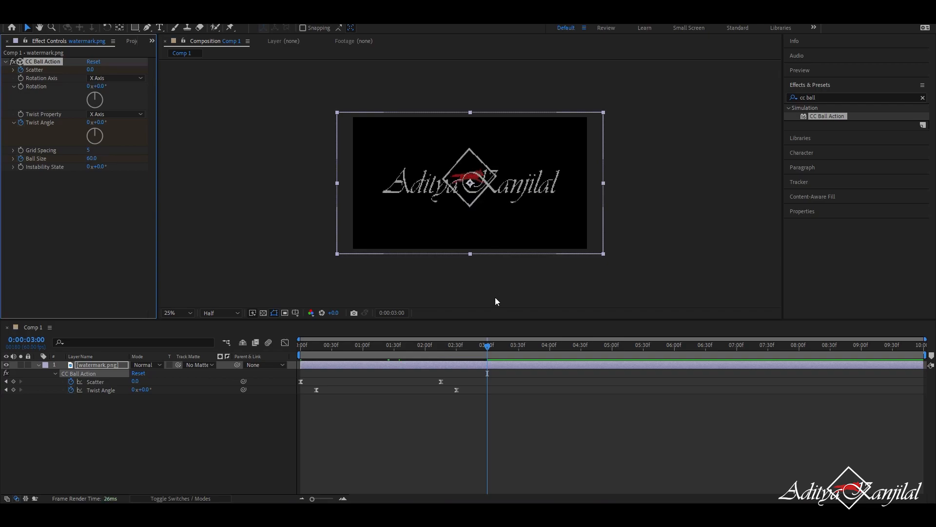
Preview the growing particles from the start, then bring the playhead back to 0:00:00:00.
{"action": "left_click_drag", "start_coordinate": [488, 348], "coordinate": [219, 374]}
{"action": "key", "text": "space"}
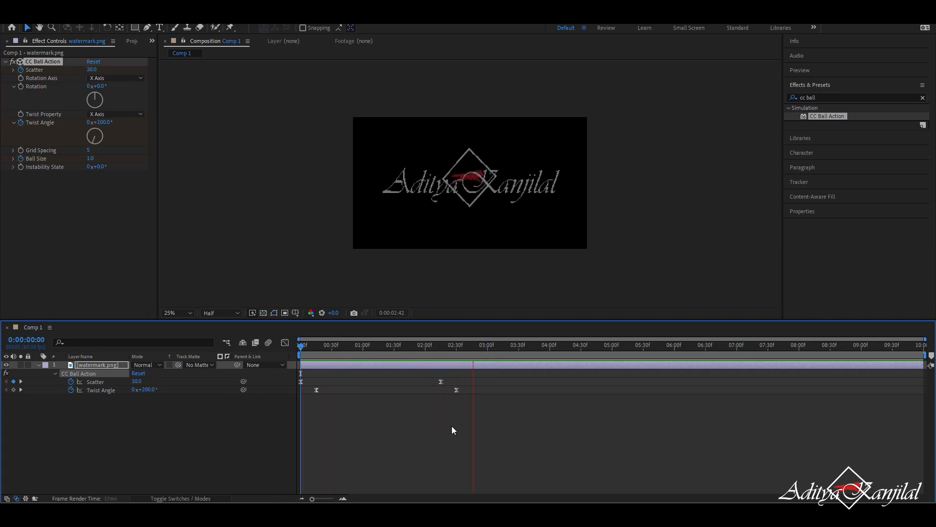
{"action": "key", "text": "space"}
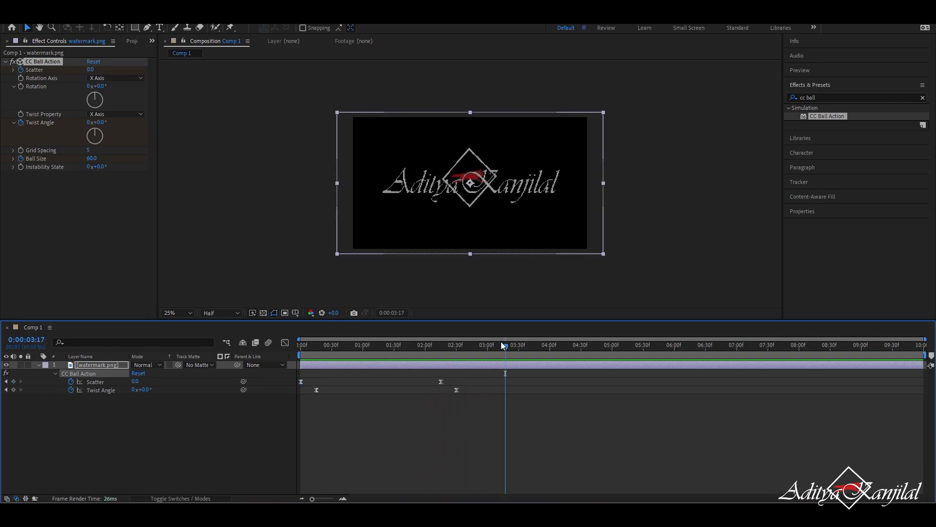
{"action": "left_click_drag", "start_coordinate": [503, 345], "coordinate": [287, 372]}
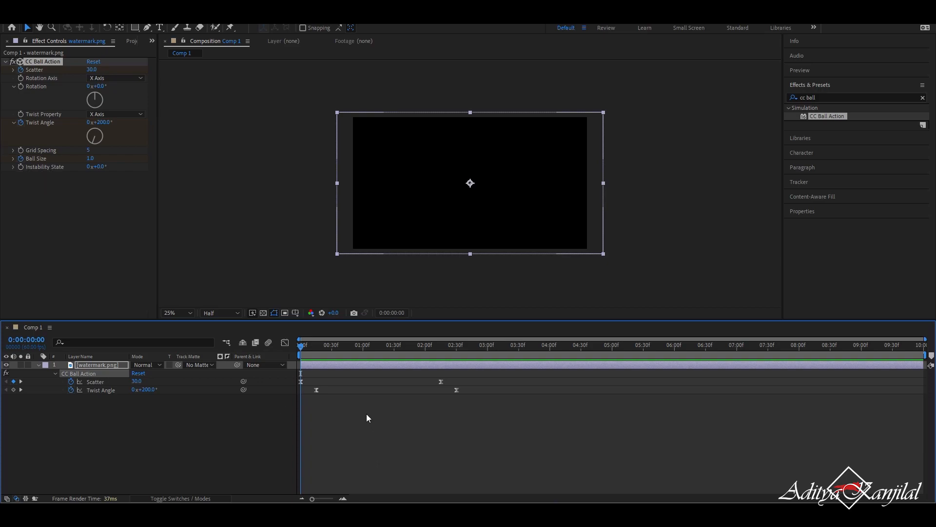
Enable keyframing for Instability State with -32° at 0:00:00:00 and add a 40° keyframe at 0:00:02:25.
{"action": "left_click", "coordinate": [127, 184]}
{"action": "left_click", "coordinate": [100, 167]}
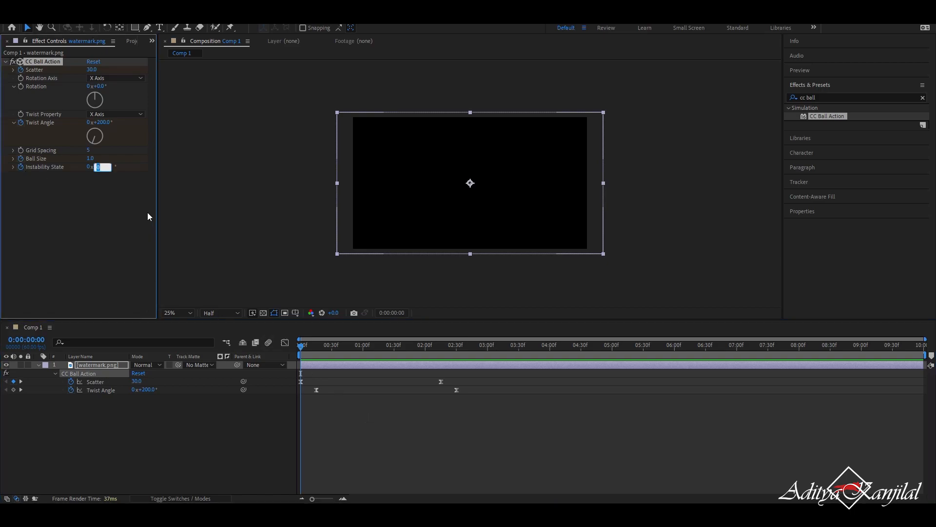
{"action": "type", "text": "-32"}
{"action": "key", "text": "Return"}
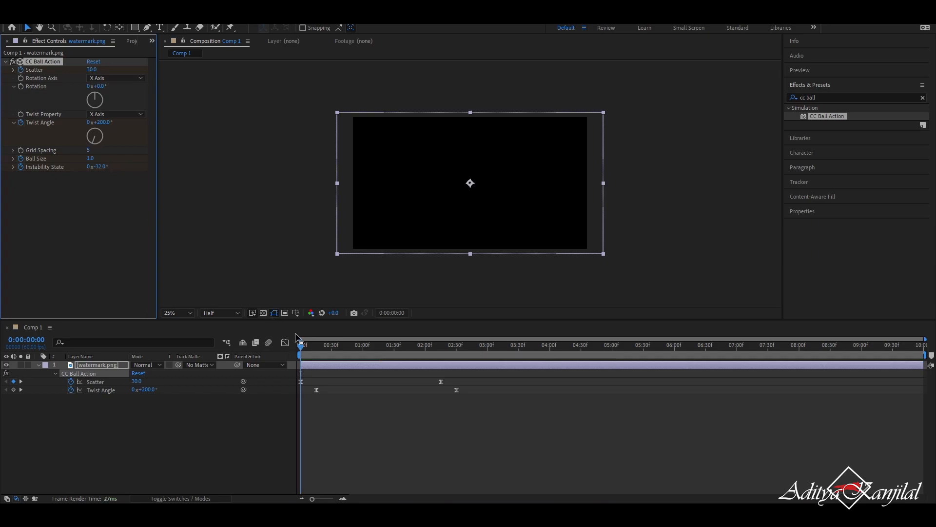
{"action": "left_click_drag", "start_coordinate": [301, 347], "coordinate": [451, 377]}
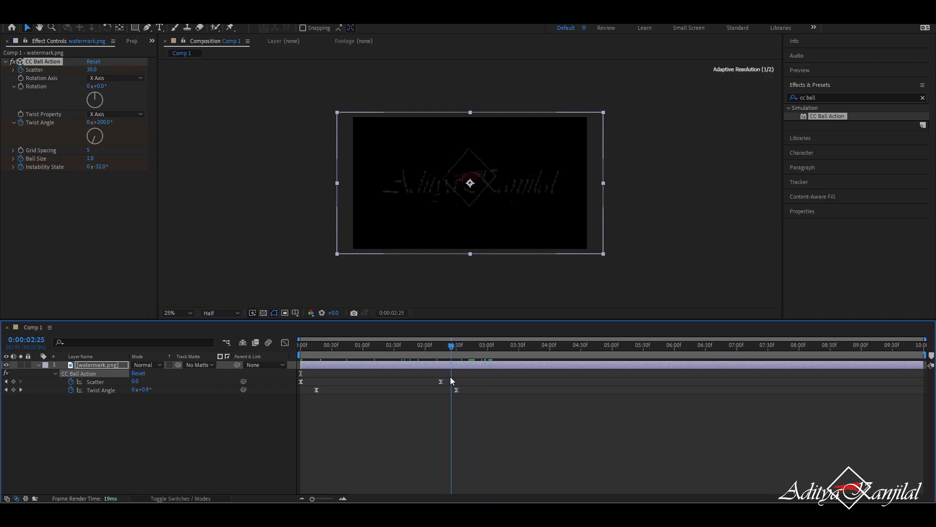
{"action": "left_click", "coordinate": [100, 166]}
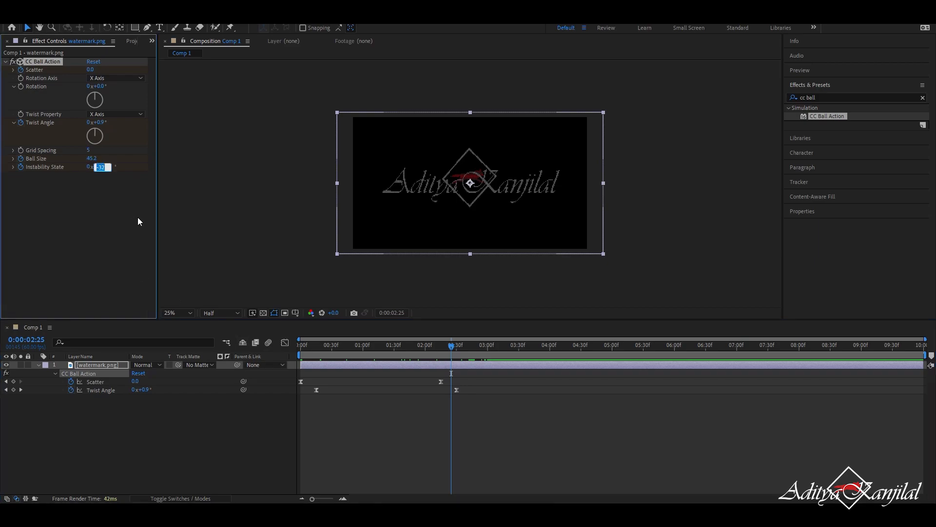
{"action": "type", "text": "40"}
{"action": "key", "text": "Return"}
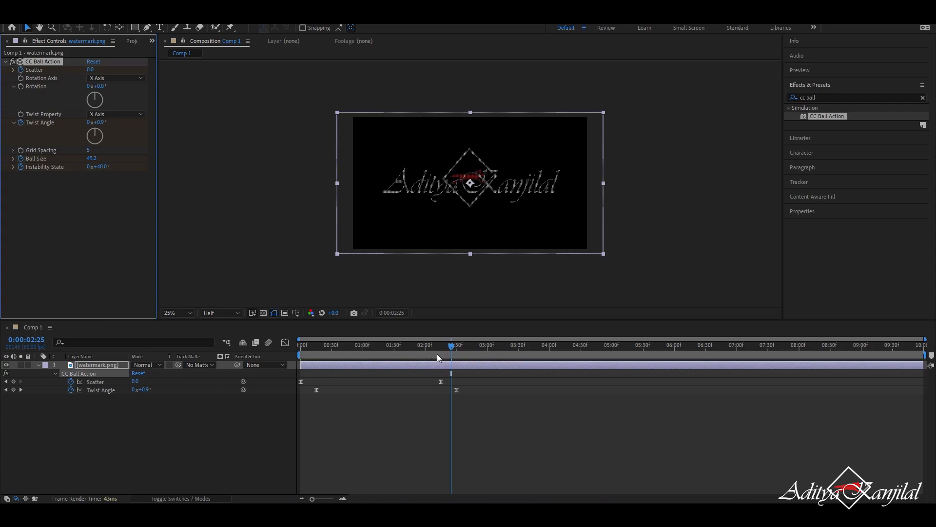
Return to the first frame and preview the animation with the instability keyframes.
{"action": "left_click", "coordinate": [450, 343]}
{"action": "key", "text": "Home"}
{"action": "key", "text": "space"}
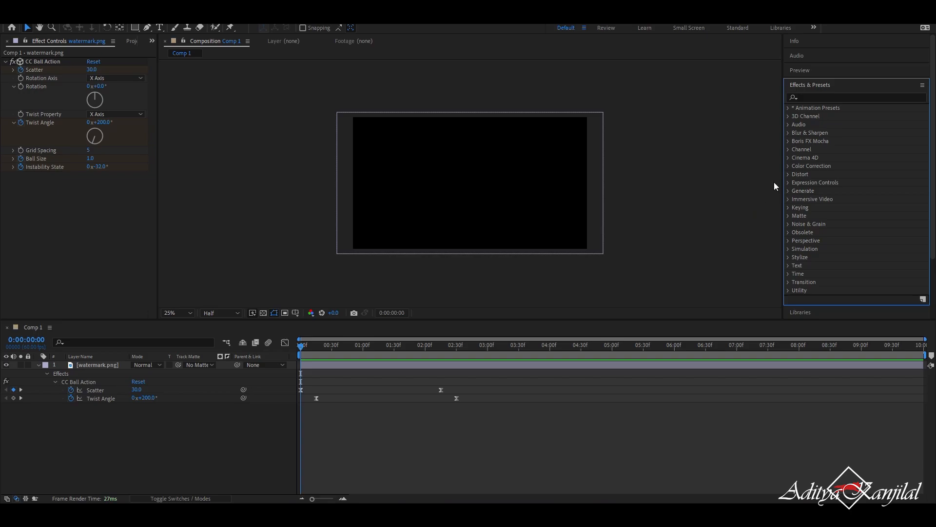
Find the Color Correction Exposure effect and apply it to the watermark layer.
{"action": "left_click", "coordinate": [825, 97]}
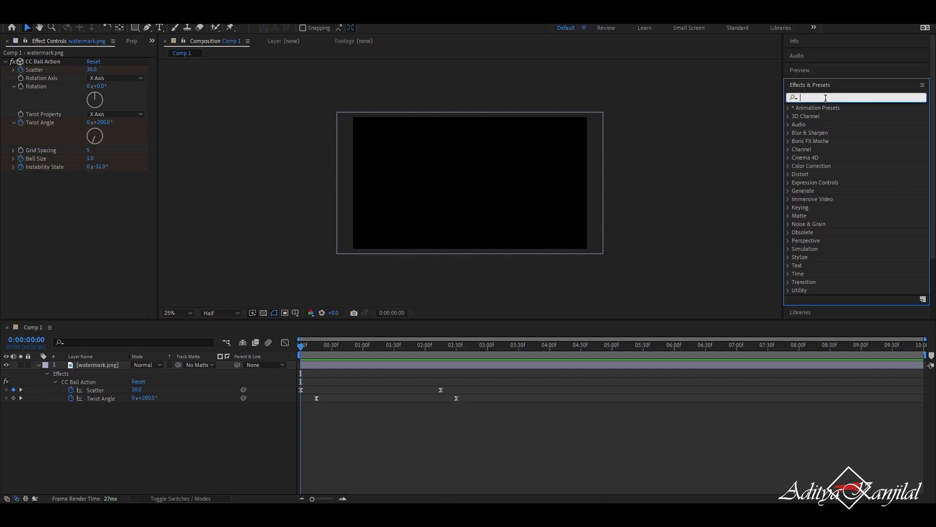
{"action": "type", "text": "expo"}
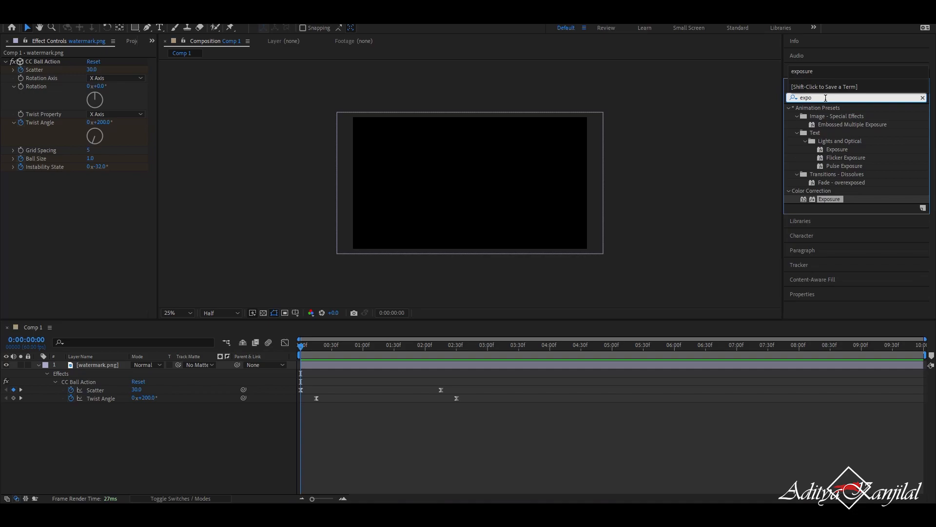
{"action": "left_click", "coordinate": [838, 200]}
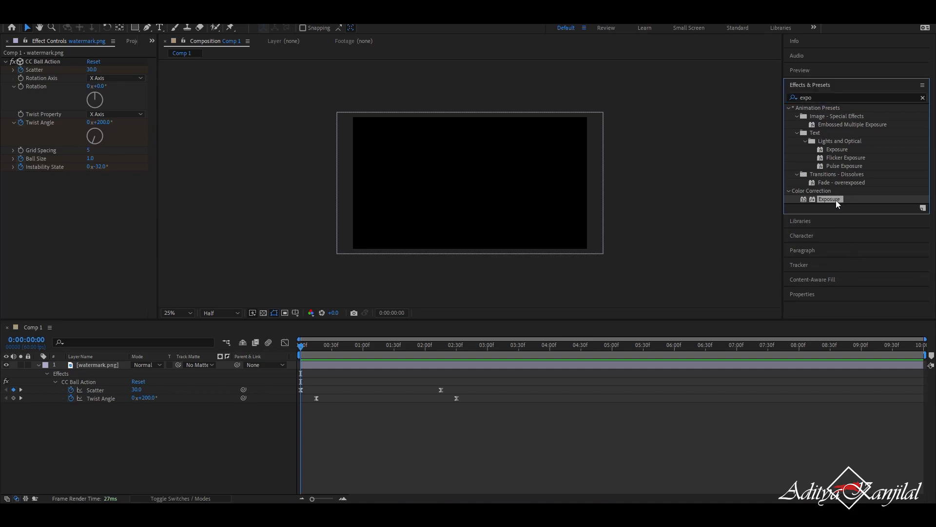
{"action": "left_click_drag", "start_coordinate": [810, 244], "coordinate": [104, 362]}
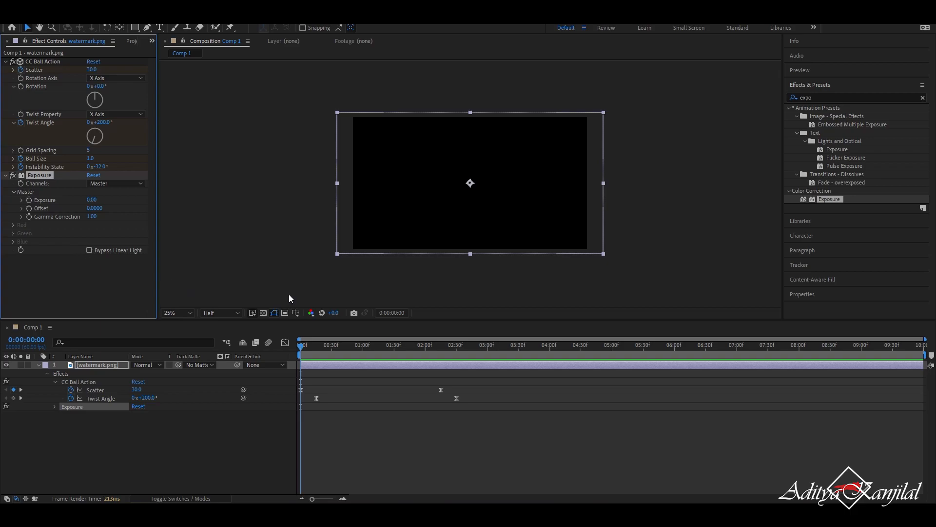
Enable keyframing for the master Exposure with 0 at 0:00:01:15 and add a 4.2 keyframe at 0:00:02:15.
{"action": "left_click_drag", "start_coordinate": [300, 347], "coordinate": [374, 373]}
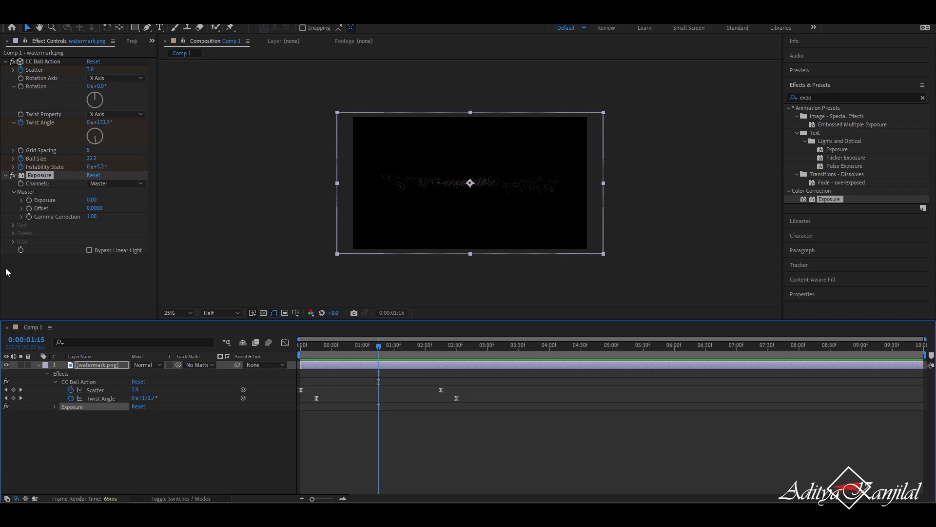
{"action": "left_click", "coordinate": [92, 200]}
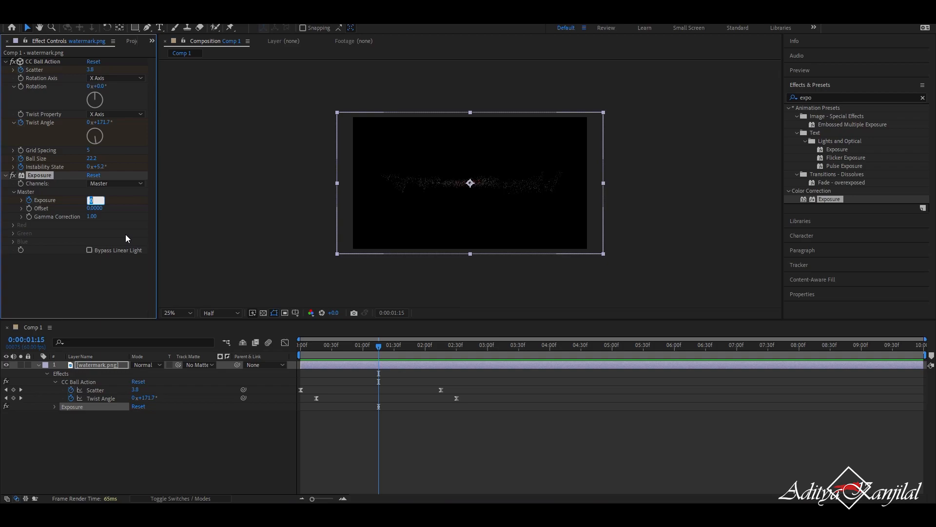
{"action": "type", "text": "0"}
{"action": "key", "text": "Return"}
{"action": "left_click_drag", "start_coordinate": [382, 346], "coordinate": [441, 380]}
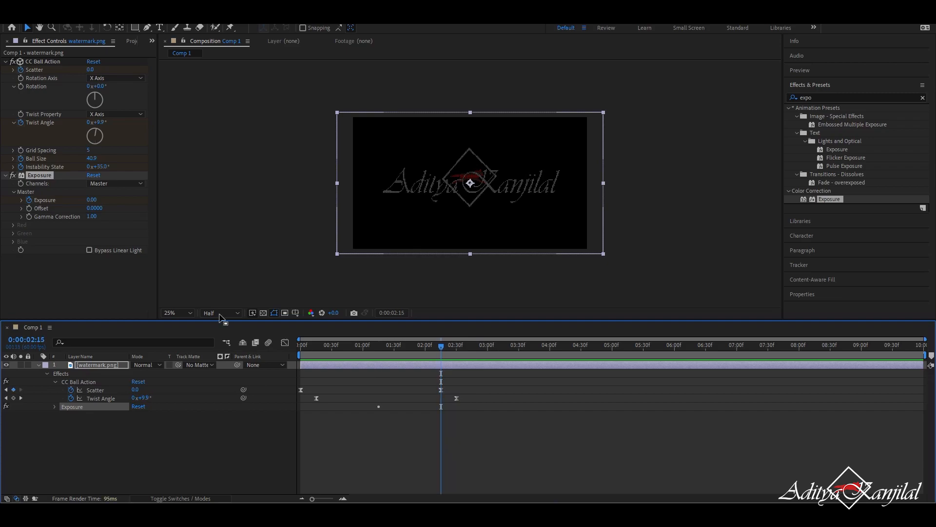
{"action": "left_click", "coordinate": [92, 200]}
{"action": "type", "text": "4.2"}
{"action": "key", "text": "Return"}
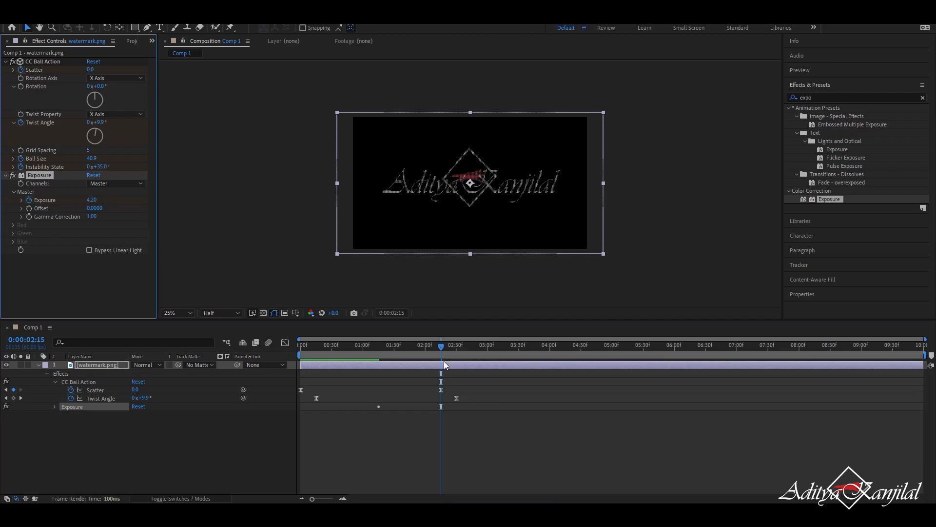
Return to the first frame and preview the animation with the Exposure keyframes, ending back at the start.
{"action": "left_click_drag", "start_coordinate": [441, 347], "coordinate": [298, 373]}
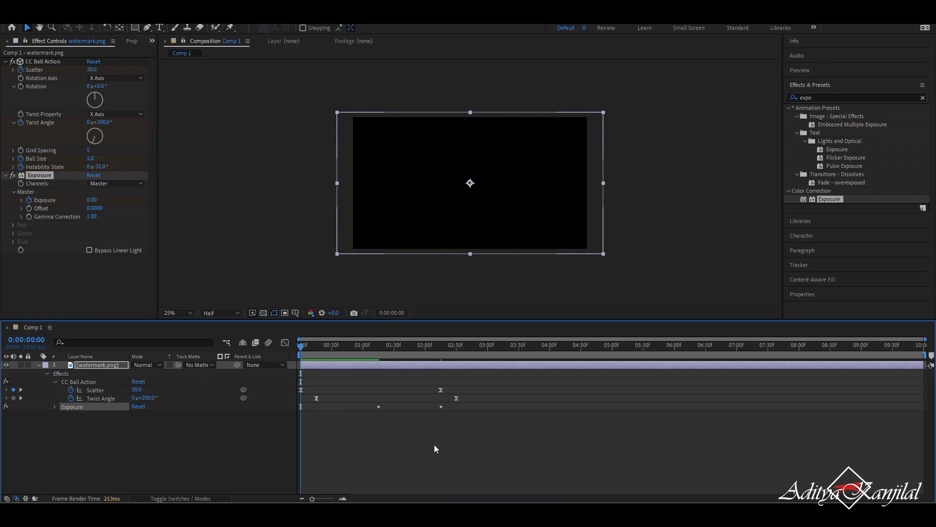
{"action": "key", "text": "space"}
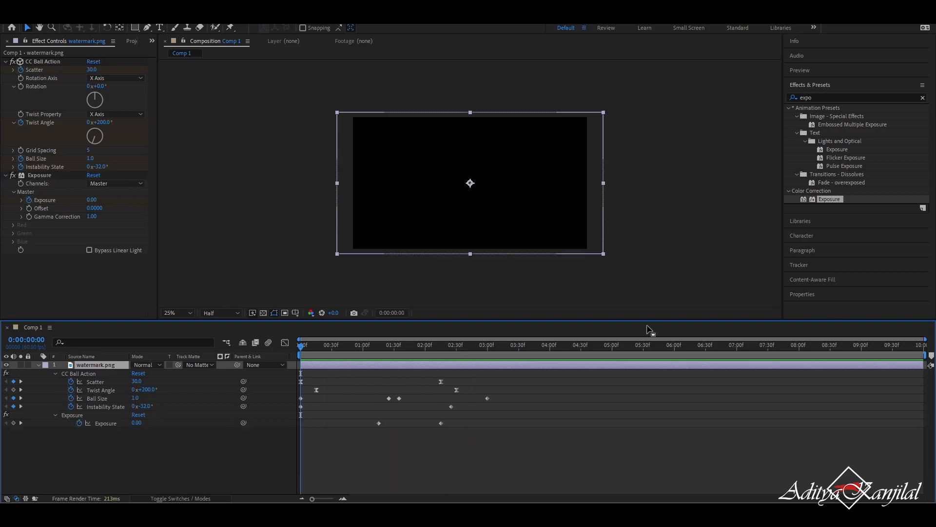
{"action": "key", "text": "space"}
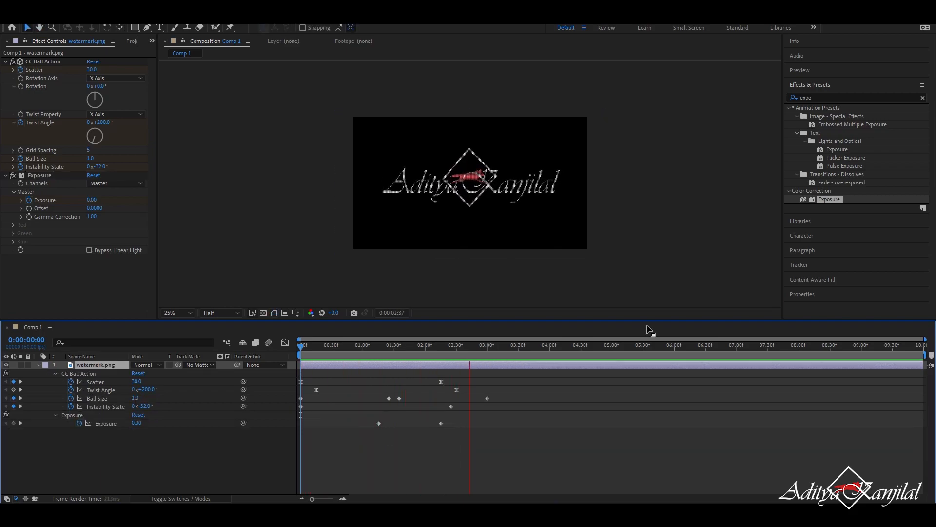
{"action": "key", "text": "space"}
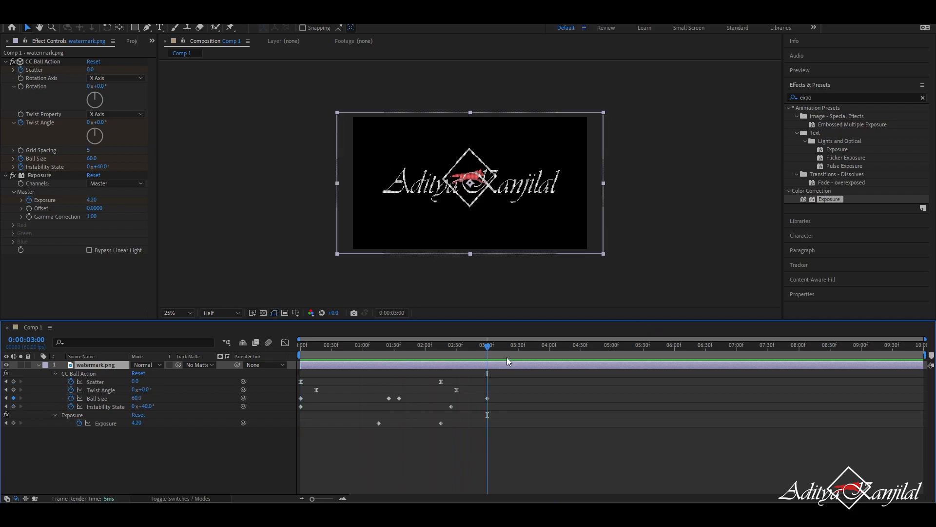
{"action": "left_click_drag", "start_coordinate": [483, 352], "coordinate": [293, 358]}
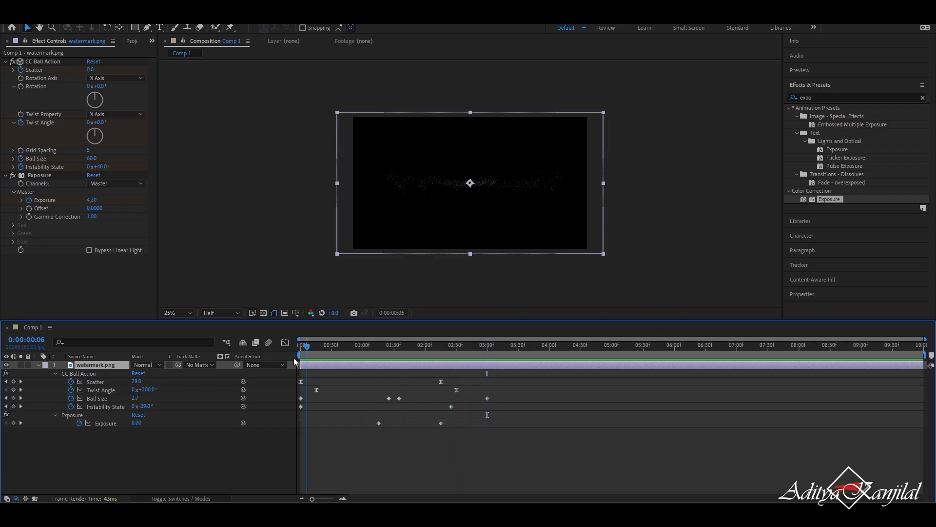
Duplicate the watermark layer and reveal the keyframed properties of the lower copy.
{"action": "left_click", "coordinate": [38, 365]}
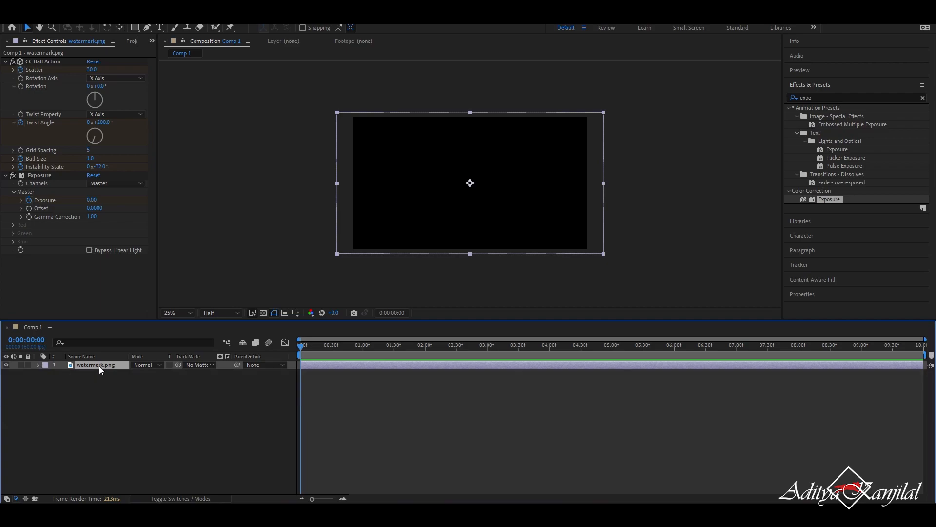
{"action": "key", "text": "ctrl+d"}
{"action": "left_click", "coordinate": [116, 373]}
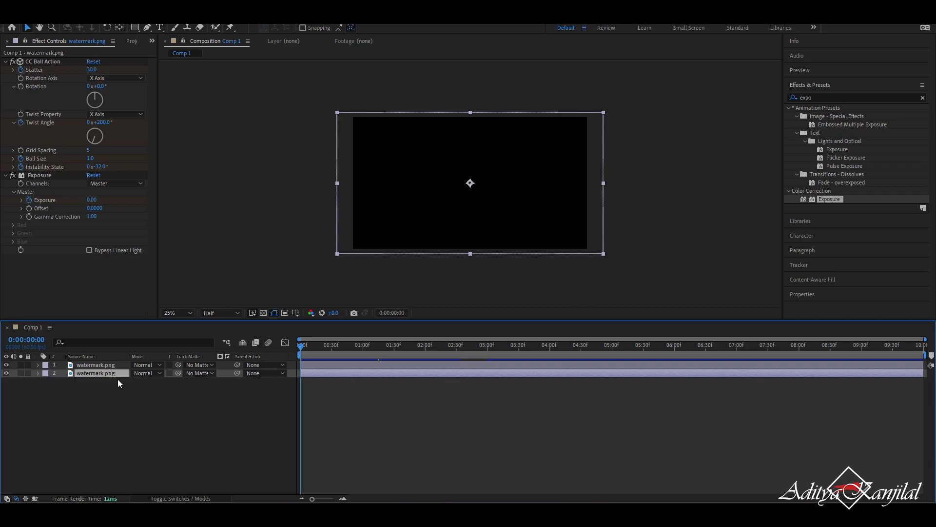
{"action": "key", "text": "u"}
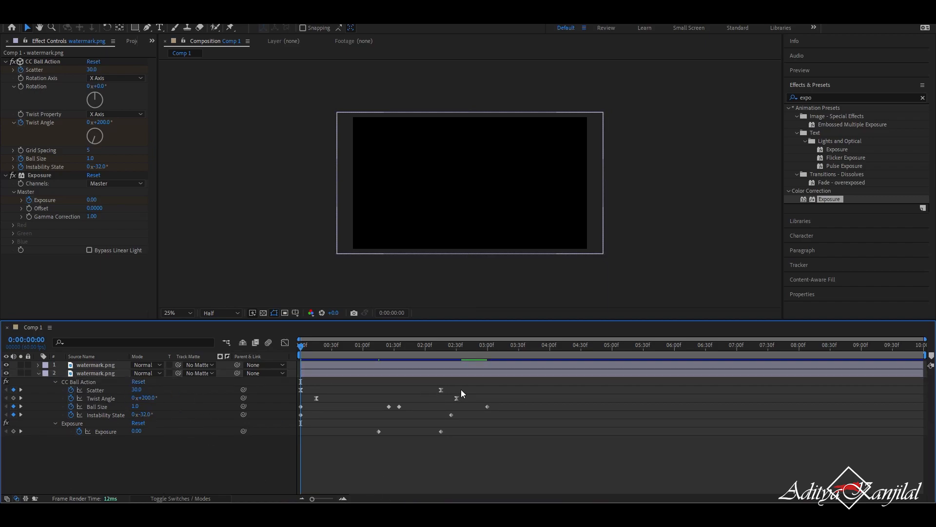
Shift both Scatter keyframes of the lower watermark copy so the first one sits at 0:00:01:20.
{"action": "left_click_drag", "start_coordinate": [462, 389], "coordinate": [291, 392]}
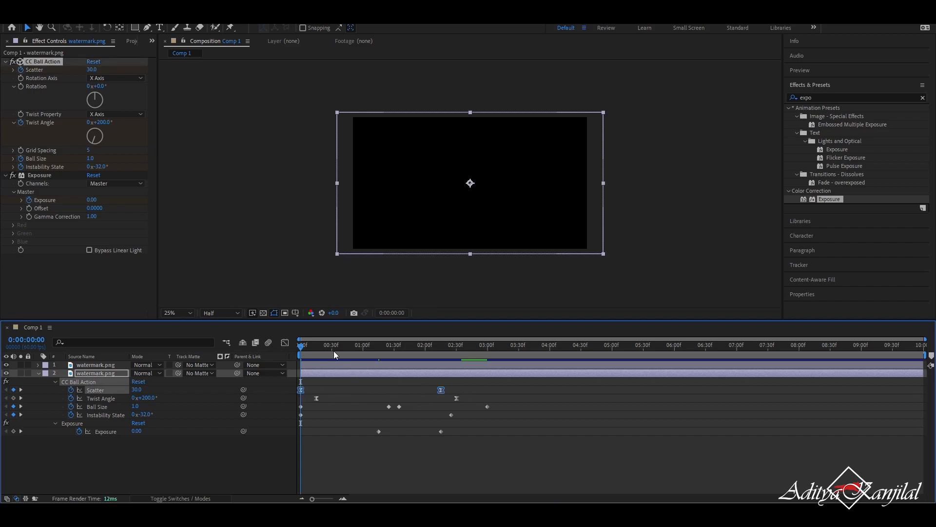
{"action": "left_click_drag", "start_coordinate": [300, 346], "coordinate": [385, 366]}
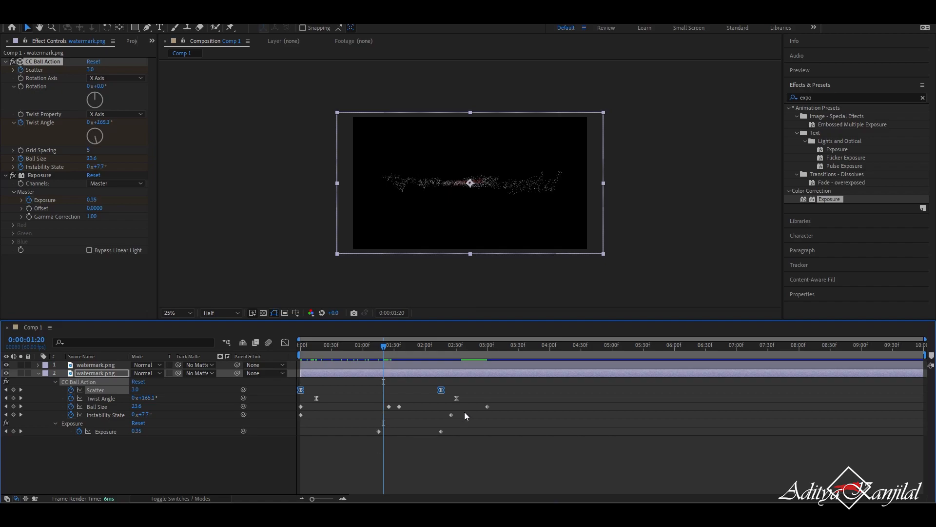
{"action": "left_click_drag", "start_coordinate": [302, 390], "coordinate": [384, 394]}
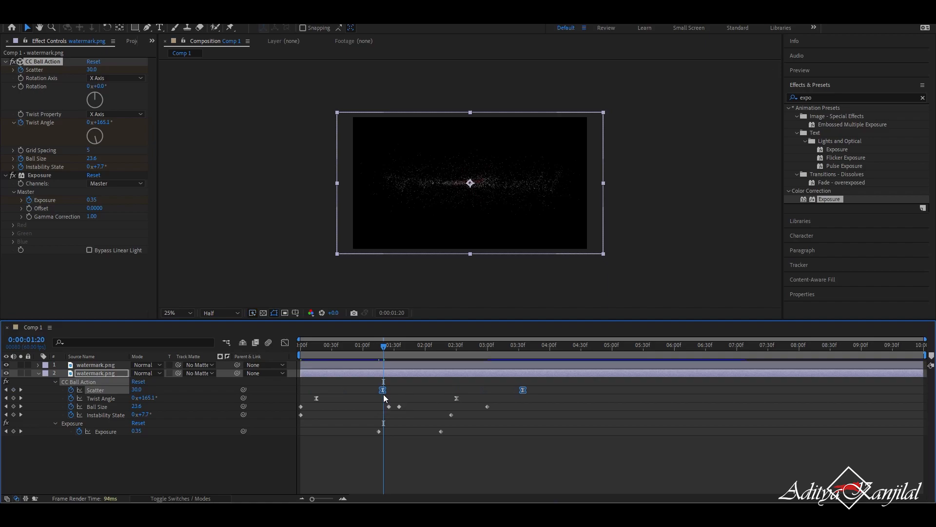
Move only the lower copy's last Scatter keyframe to 0:00:04:20.
{"action": "left_click", "coordinate": [524, 392]}
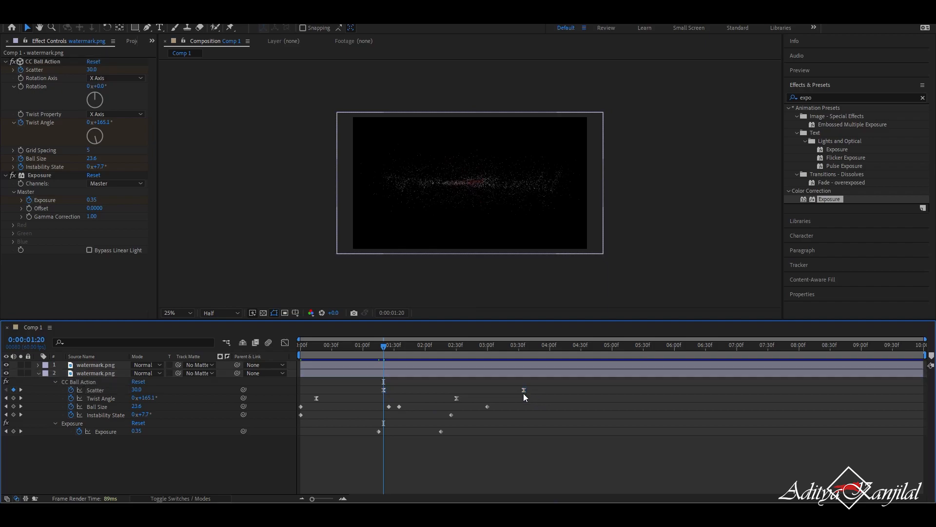
{"action": "left_click", "coordinate": [524, 390]}
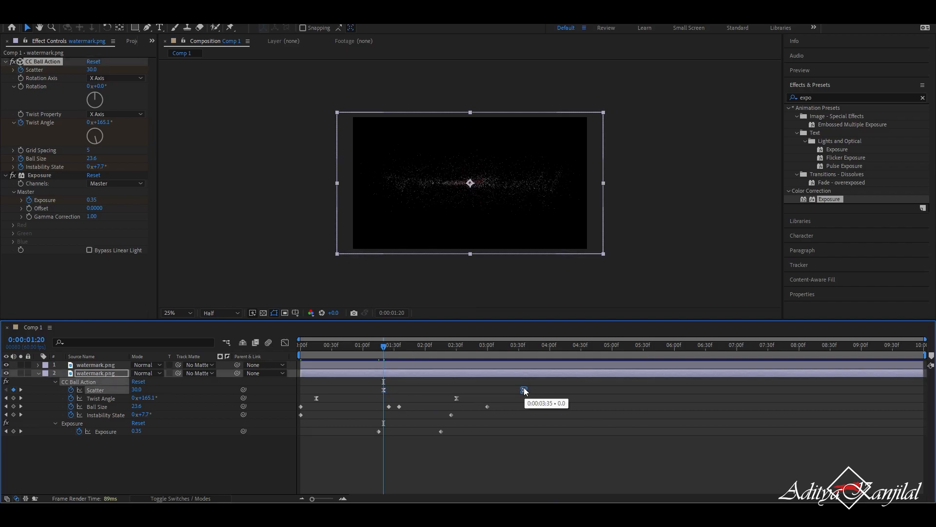
{"action": "left_click_drag", "start_coordinate": [525, 390], "coordinate": [540, 390]}
{"action": "key", "text": "space"}
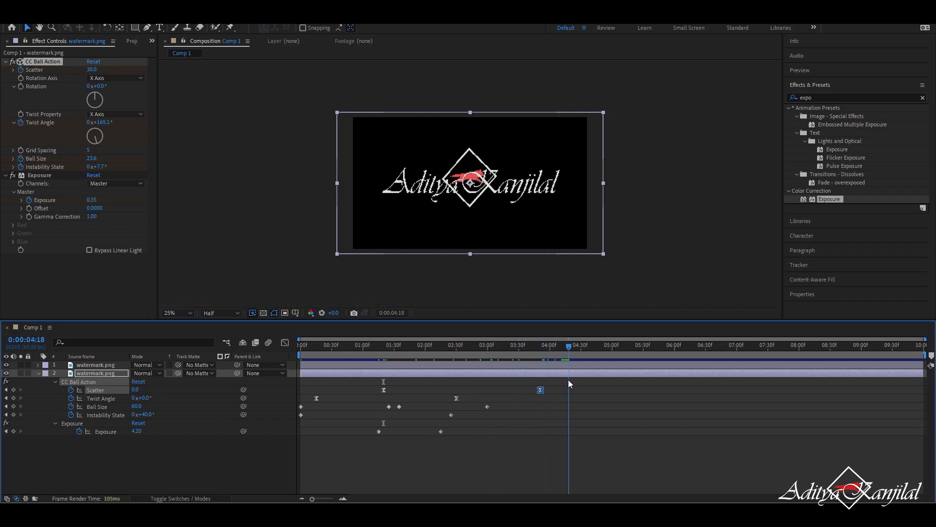
{"action": "double_click", "coordinate": [540, 390]}
{"action": "left_click", "coordinate": [535, 290]}
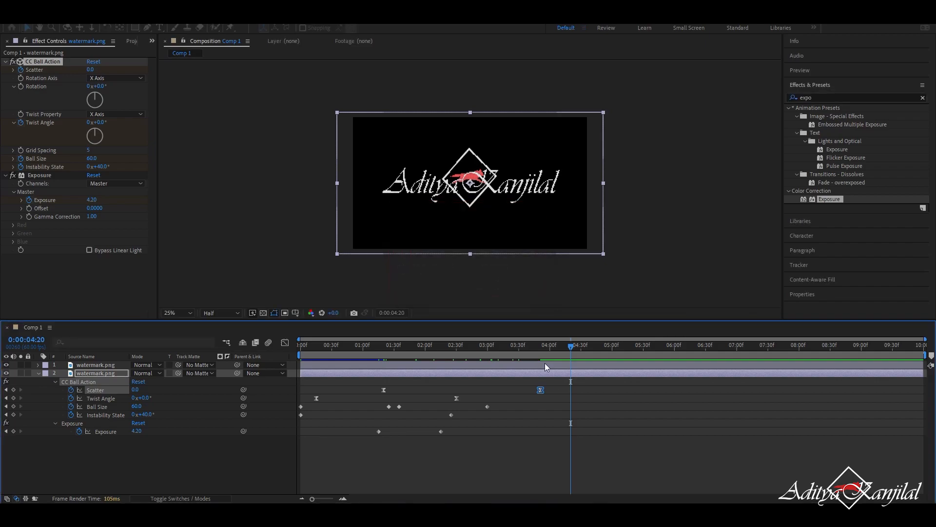
{"action": "left_click_drag", "start_coordinate": [541, 389], "coordinate": [571, 391]}
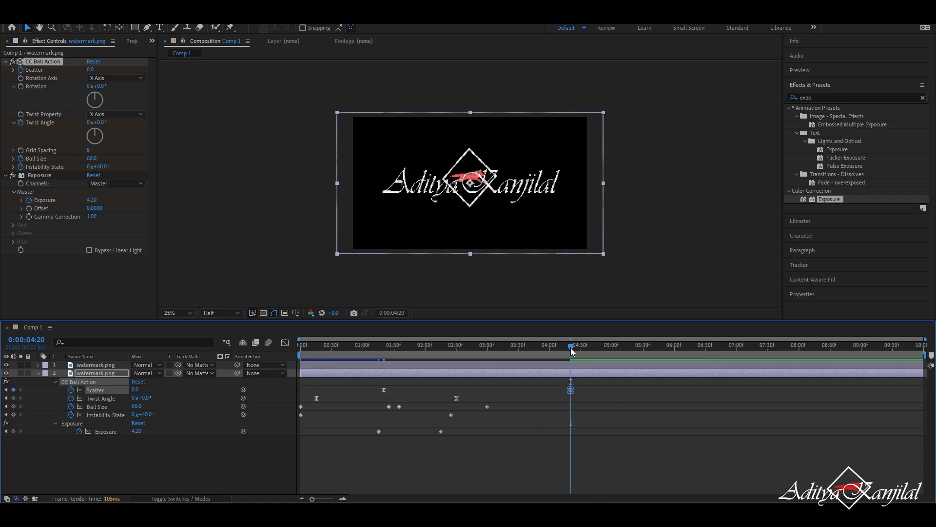
Set the lower copy's Scatter value at 0:00:04:20 to 200.
{"action": "left_click", "coordinate": [384, 390]}
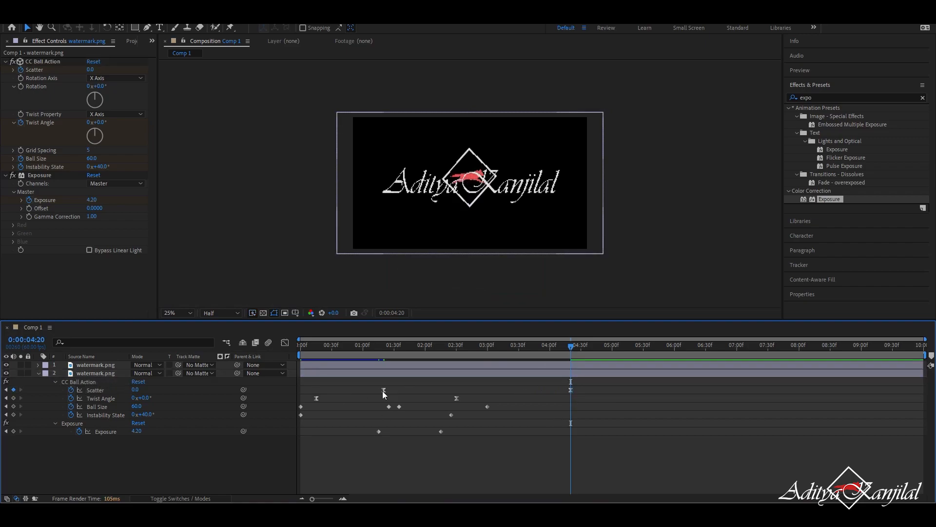
{"action": "left_click", "coordinate": [135, 390]}
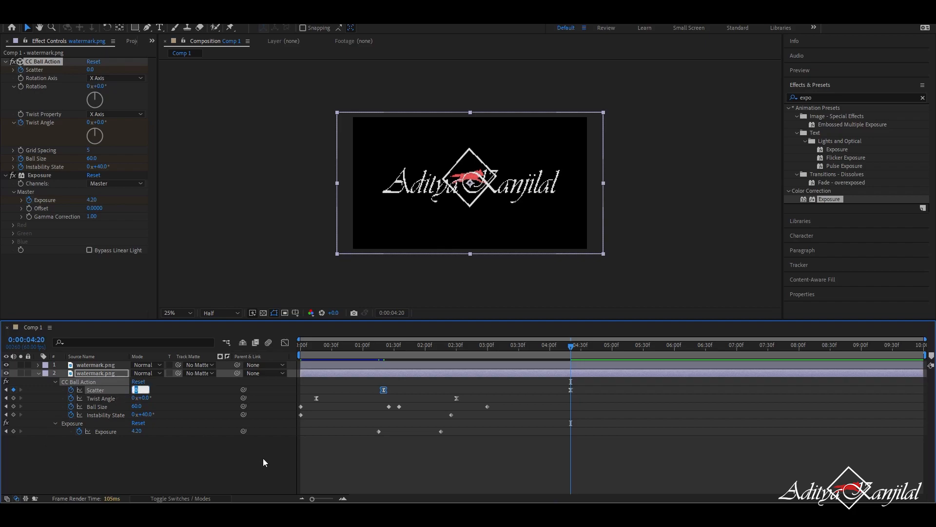
{"action": "type", "text": "200"}
{"action": "key", "text": "Return"}
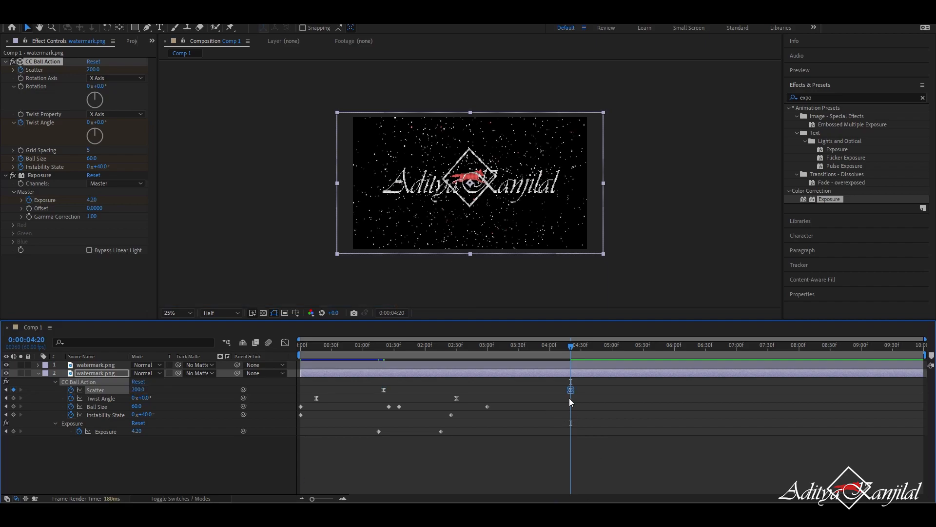
Set the lower copy's last Scatter keyframe to 700.
{"action": "left_click", "coordinate": [384, 390]}
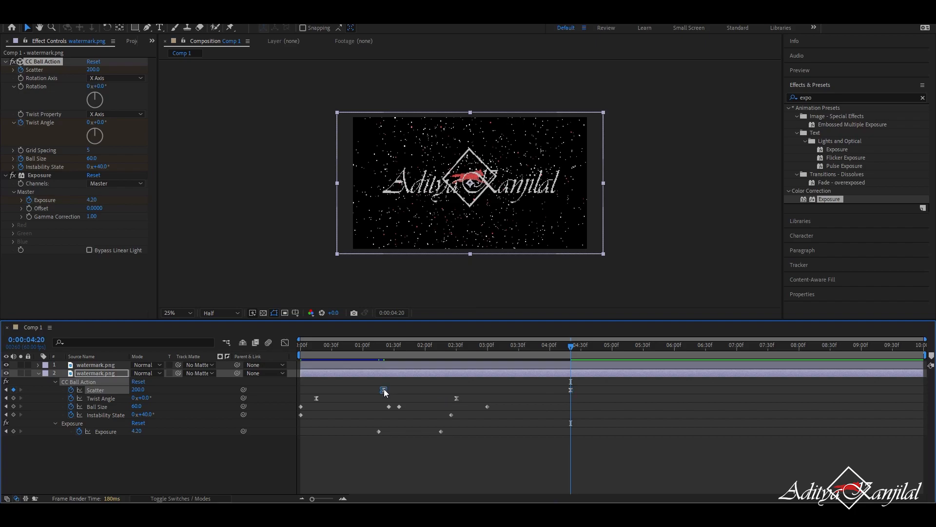
{"action": "left_click", "coordinate": [569, 390]}
{"action": "left_click", "coordinate": [139, 390]}
{"action": "type", "text": "700"}
{"action": "key", "text": "Return"}
Preview the animation from the first frame to check the lower copy's outward scatter.
{"action": "left_click_drag", "start_coordinate": [569, 345], "coordinate": [262, 366]}
{"action": "key", "text": "space"}
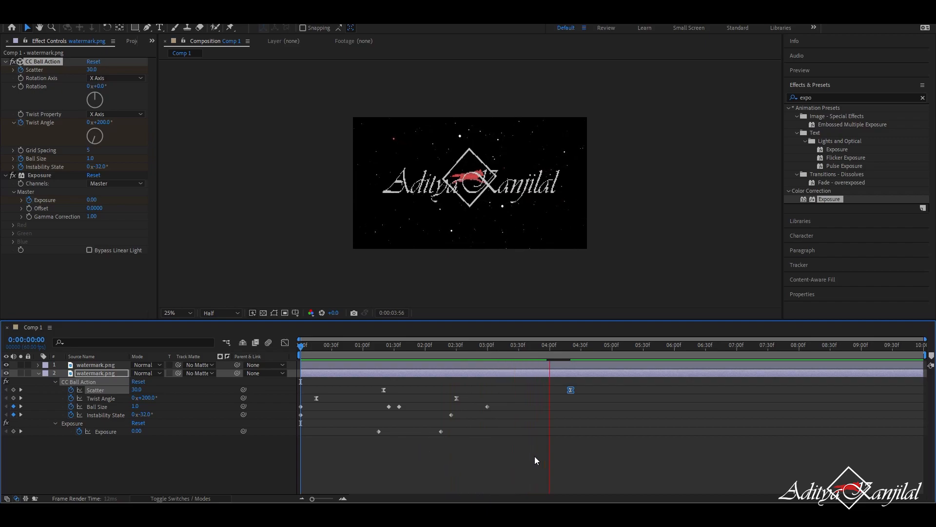
{"action": "key", "text": "space"}
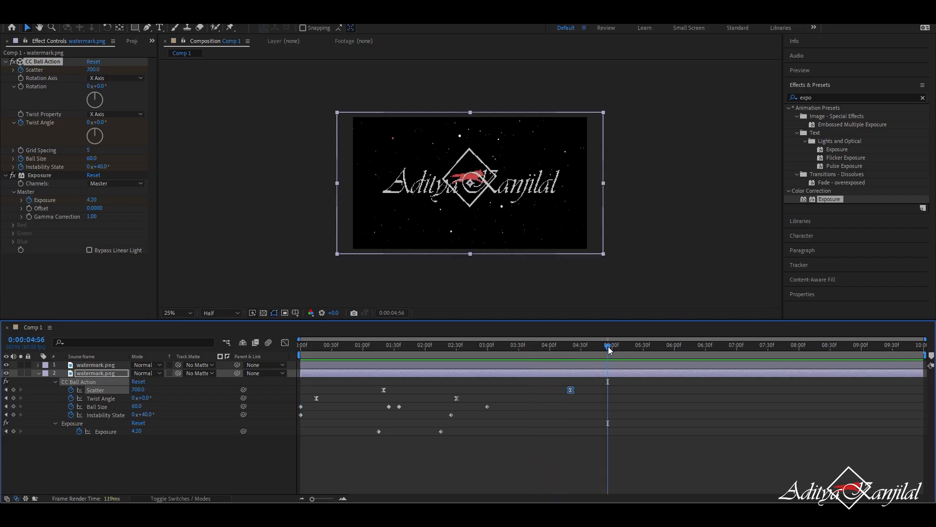
Delete the lower copy's Ball Size keyframe at the first frame.
{"action": "key", "text": "Home"}
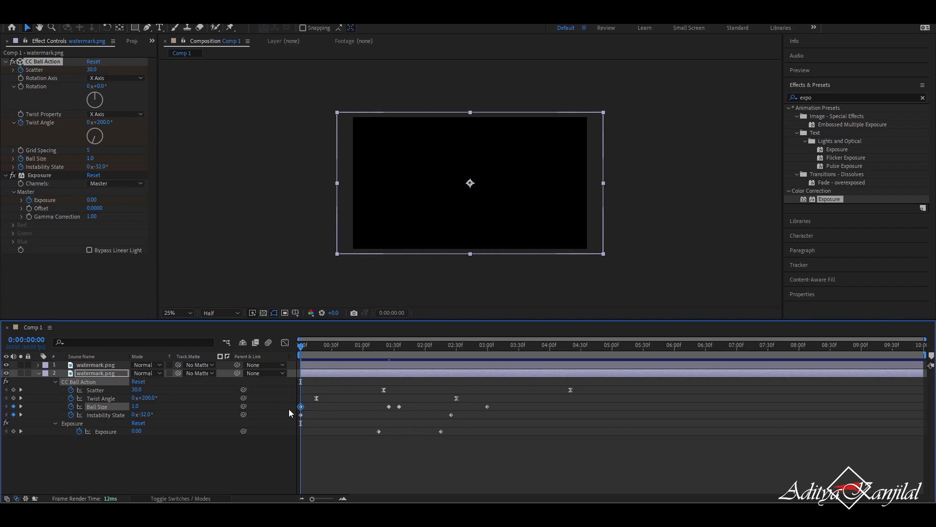
{"action": "mouse_move", "coordinate": [302, 411]}
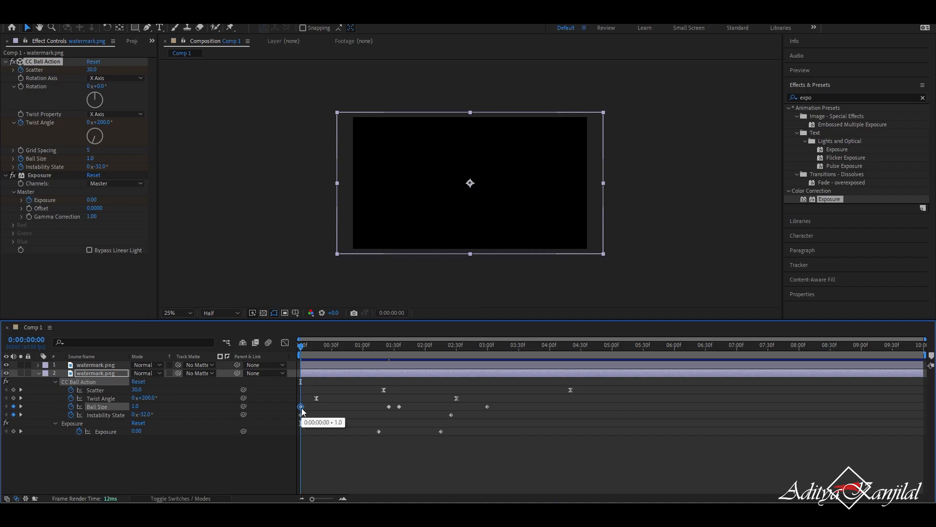
{"action": "key", "text": "Delete"}
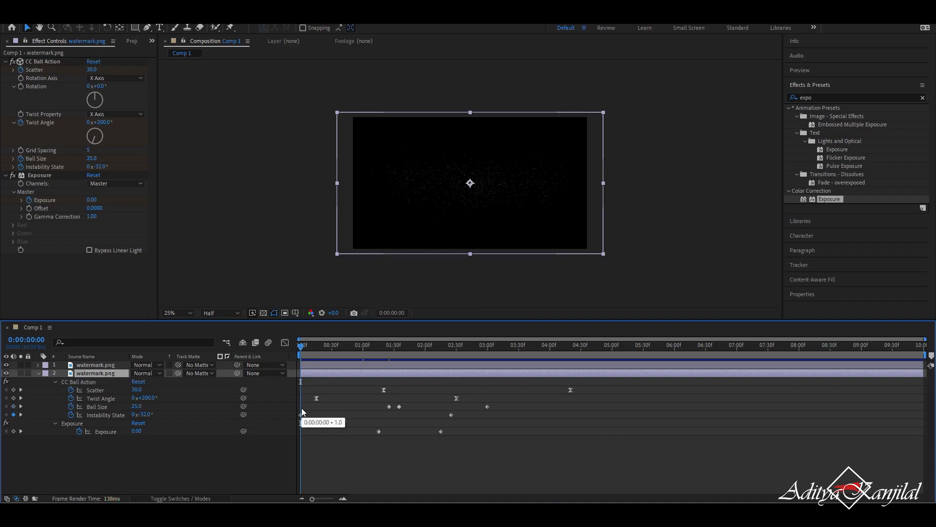
Move the lower copy's earliest remaining Ball Size keyframe to 0:00:01:00 and set its value to 10.
{"action": "left_click_drag", "start_coordinate": [305, 347], "coordinate": [367, 368]}
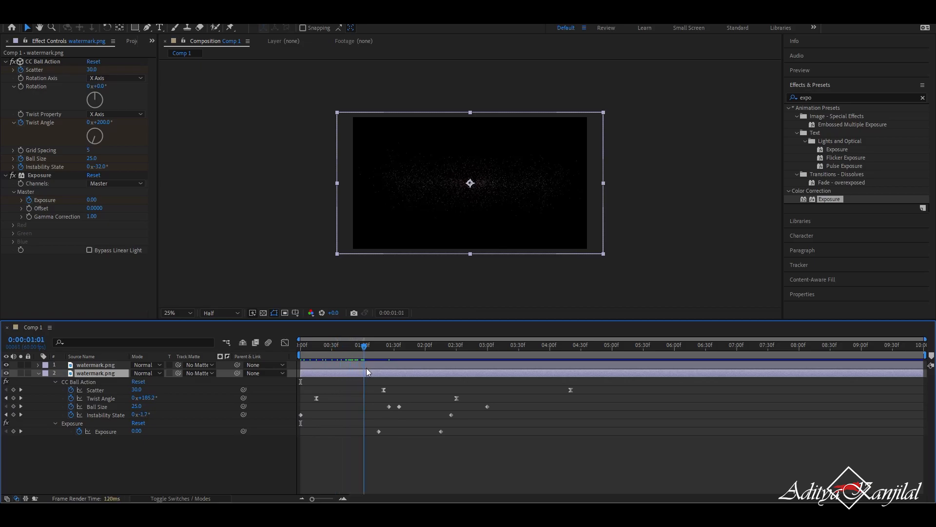
{"action": "left_click", "coordinate": [390, 407]}
{"action": "left_click_drag", "start_coordinate": [390, 408], "coordinate": [364, 407]}
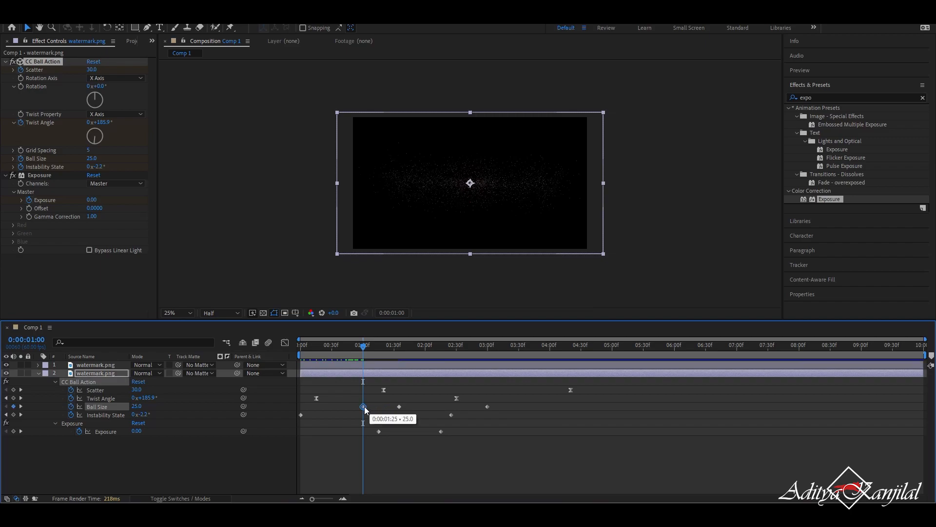
{"action": "left_click", "coordinate": [139, 406]}
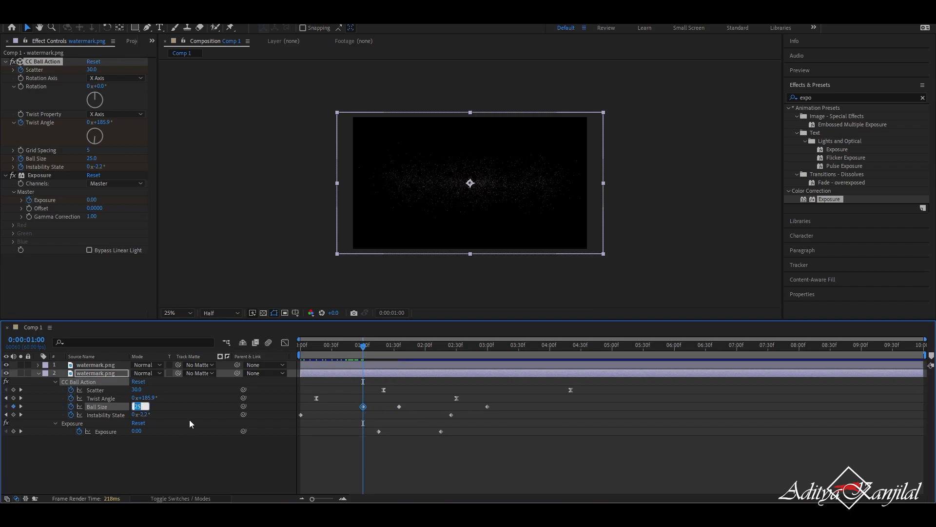
{"action": "type", "text": "10"}
{"action": "key", "text": "Return"}
Delete the middle Ball Size keyframe of the lower copy and move the last one to 0:00:01:25 with a value of 25.
{"action": "left_click", "coordinate": [399, 407]}
{"action": "left_click", "coordinate": [410, 418]}
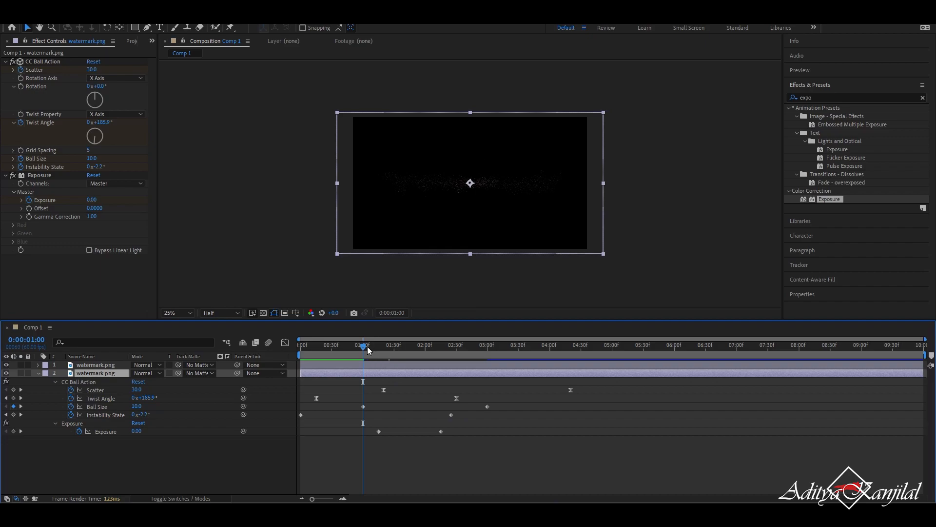
{"action": "left_click_drag", "start_coordinate": [371, 346], "coordinate": [389, 357]}
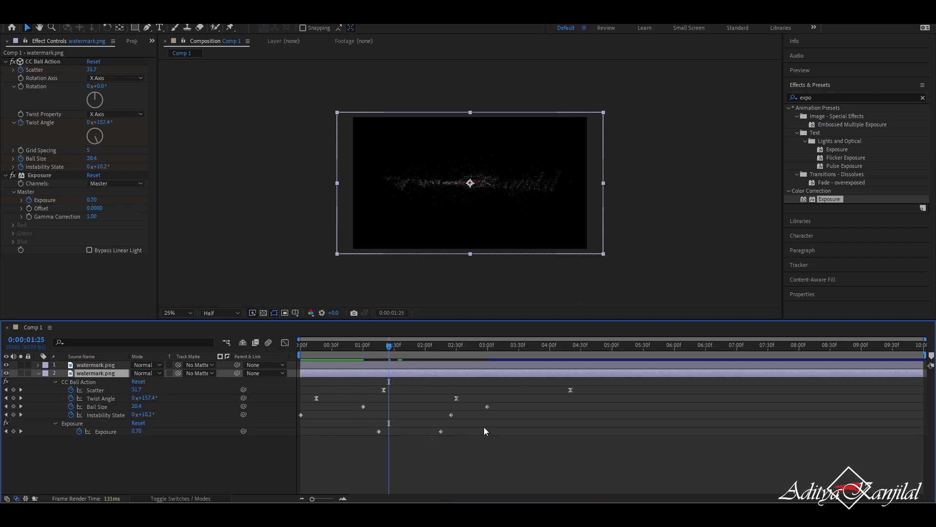
{"action": "left_click_drag", "start_coordinate": [487, 407], "coordinate": [390, 413]}
{"action": "type", "text": "25"}
{"action": "key", "text": "Return"}
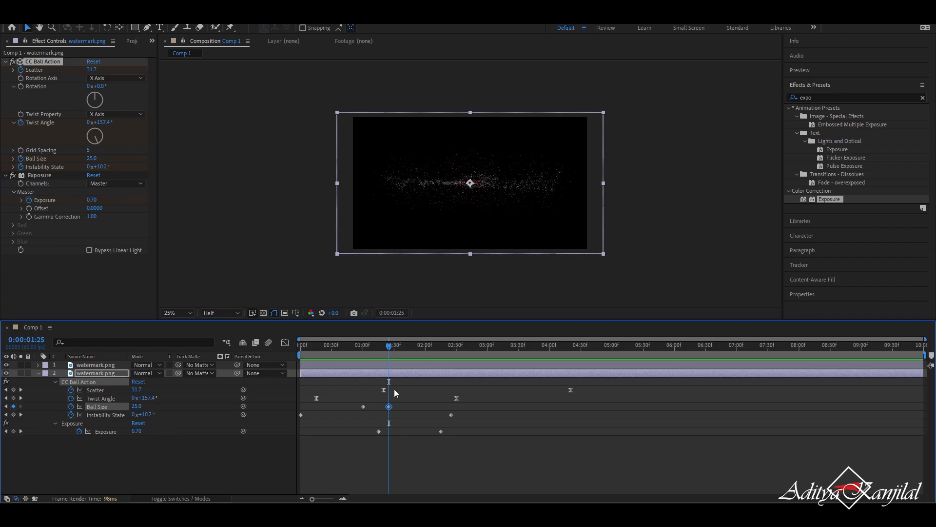
Preview the animation from the first frame with the revised Ball Size keyframes and return to the start.
{"action": "key", "text": "Home"}
{"action": "key", "text": "space"}
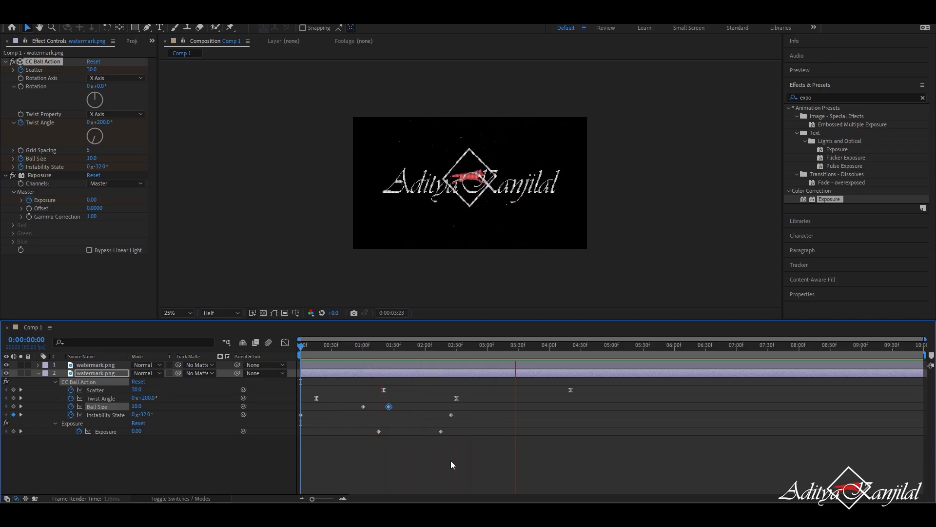
{"action": "key", "text": "space"}
{"action": "left_click_drag", "start_coordinate": [628, 346], "coordinate": [199, 403]}
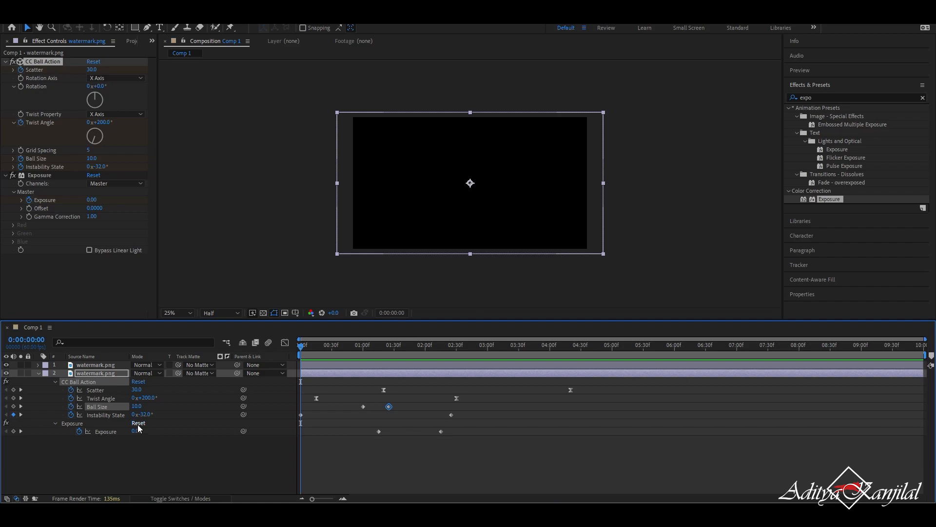
Shift both Instability State keyframes of the lower copy forward in time by about 25 frames.
{"action": "left_click", "coordinate": [106, 415]}
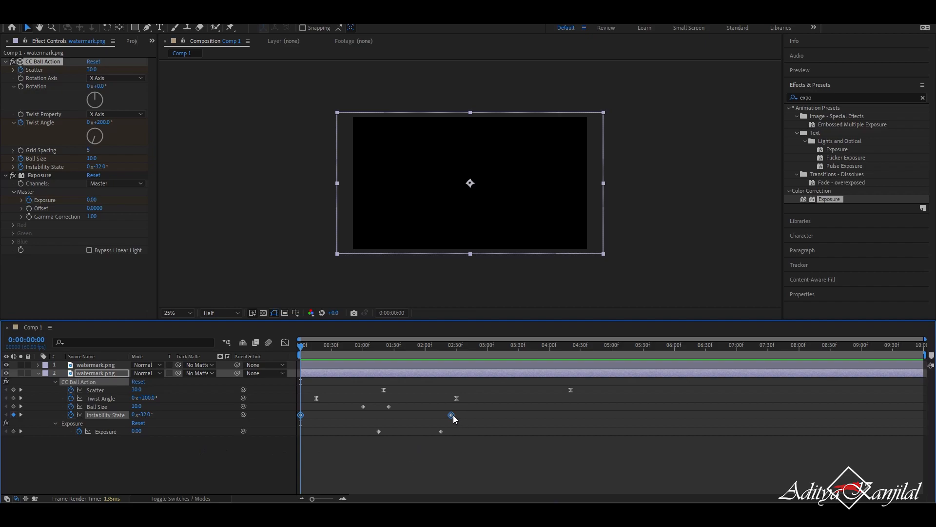
{"action": "mouse_move", "coordinate": [452, 414]}
{"action": "left_click_drag", "start_coordinate": [452, 416], "coordinate": [478, 417]}
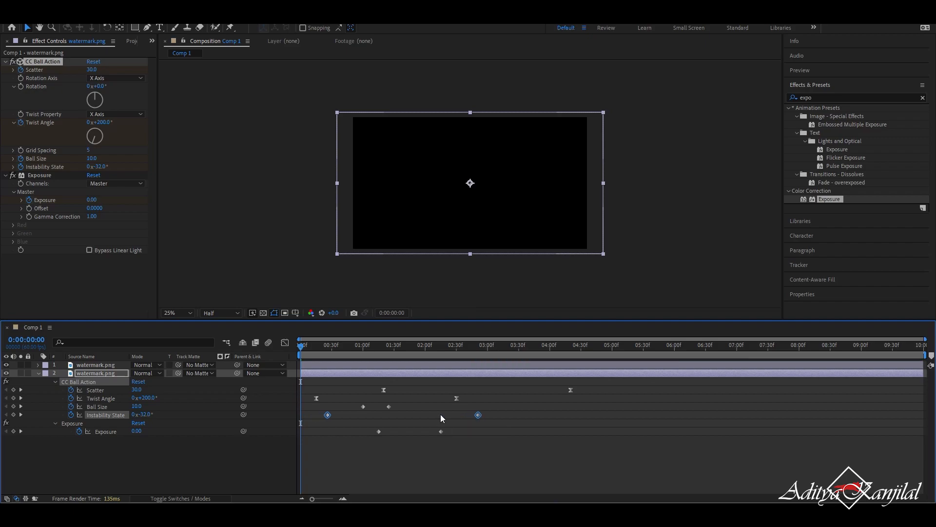
Shift the lower copy's Instability State keyframes so the last sits at 0:00:04:20, and remove the Exposure effect from that layer.
{"action": "left_click_drag", "start_coordinate": [301, 346], "coordinate": [571, 408]}
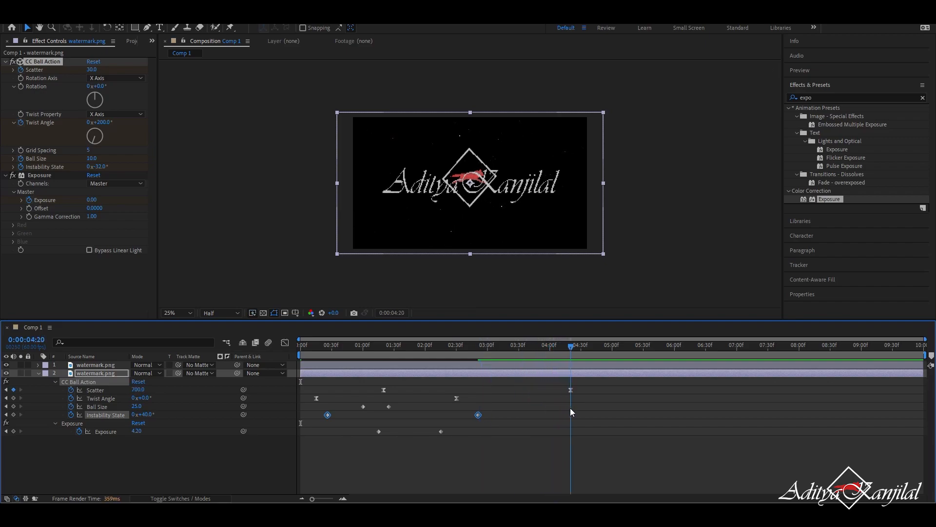
{"action": "left_click_drag", "start_coordinate": [479, 414], "coordinate": [574, 428]}
{"action": "left_click", "coordinate": [54, 174]}
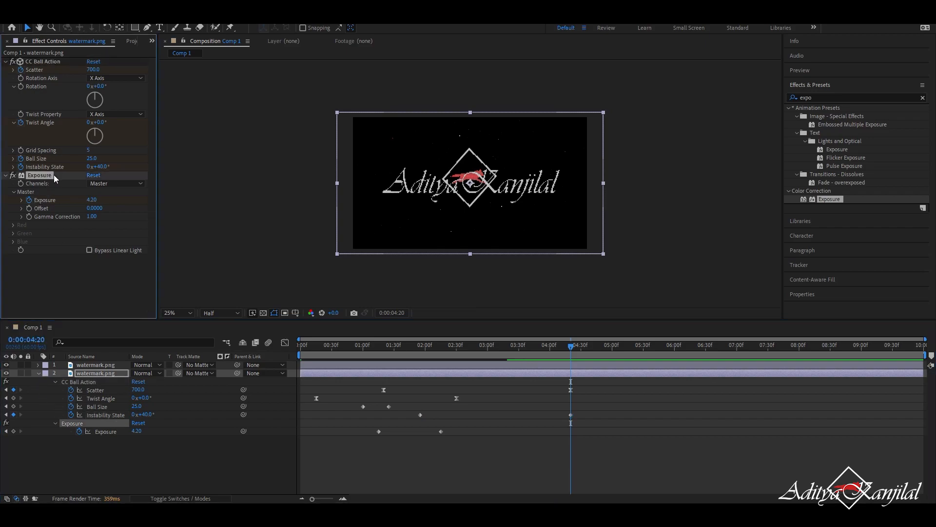
{"action": "key", "text": "Delete"}
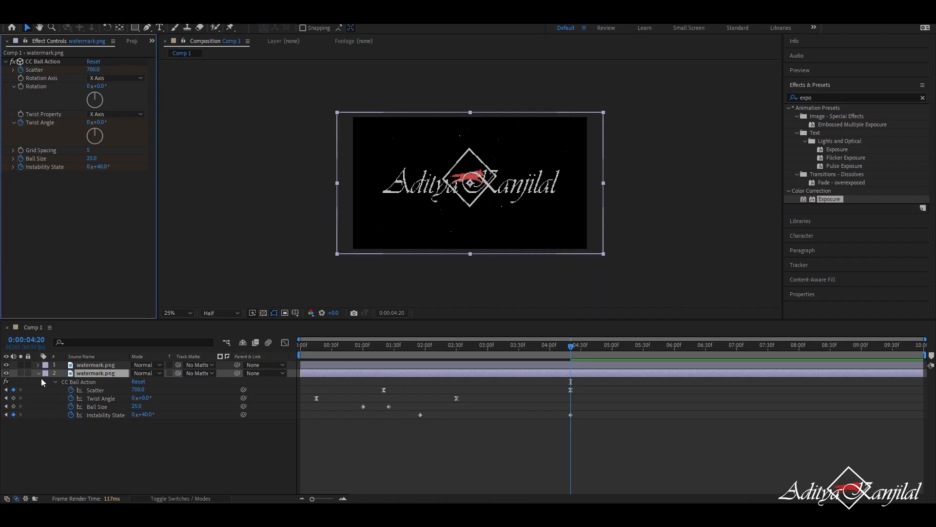
{"action": "left_click", "coordinate": [39, 373]}
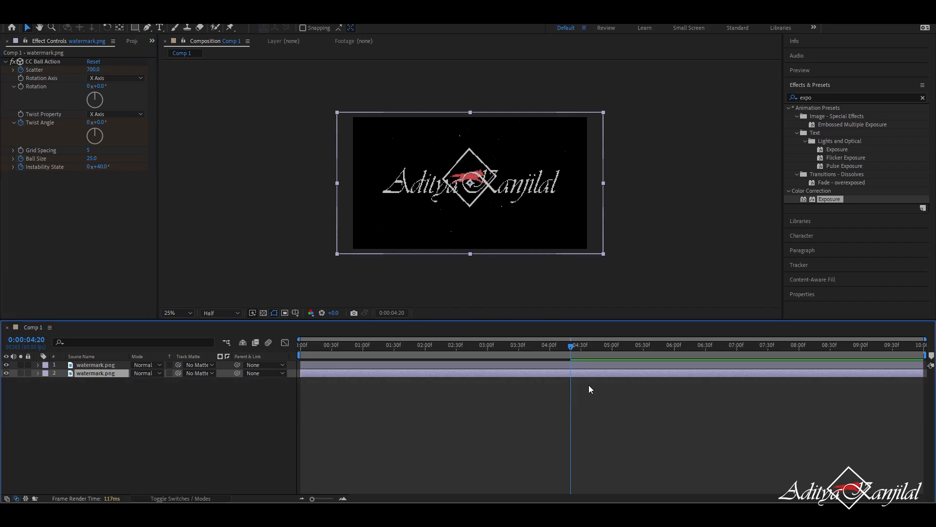
Preview the animation twice from the first frame without the lower copy's Exposure effect, and return to the start.
{"action": "left_click_drag", "start_coordinate": [569, 346], "coordinate": [192, 357]}
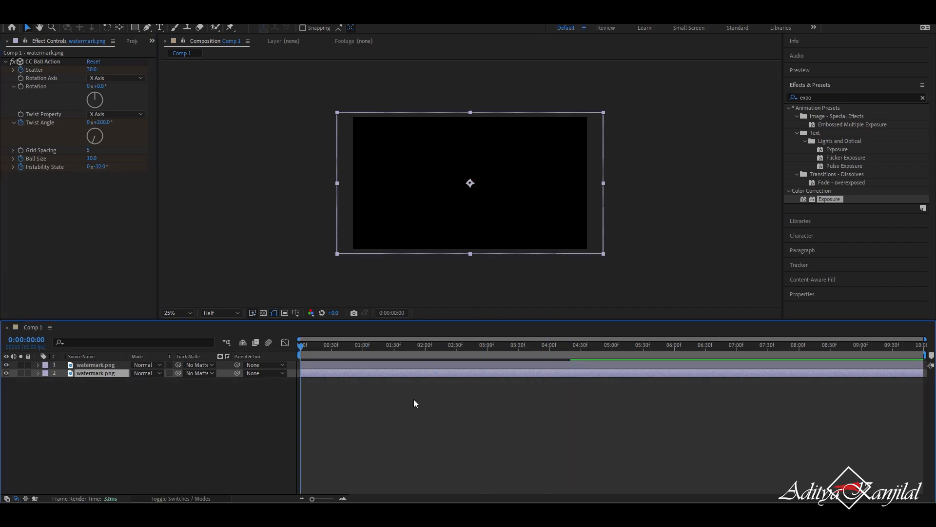
{"action": "key", "text": "space"}
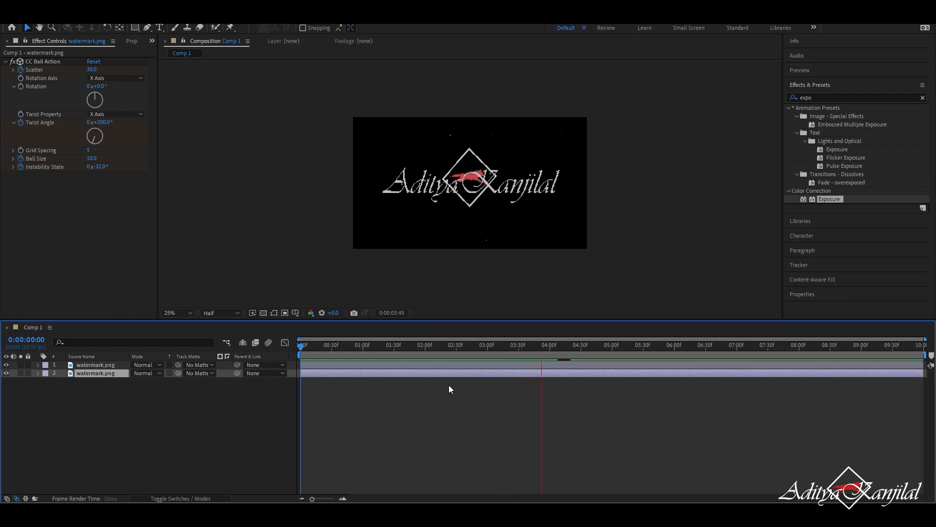
{"action": "key", "text": "space"}
{"action": "left_click_drag", "start_coordinate": [571, 349], "coordinate": [298, 349]}
{"action": "key", "text": "space"}
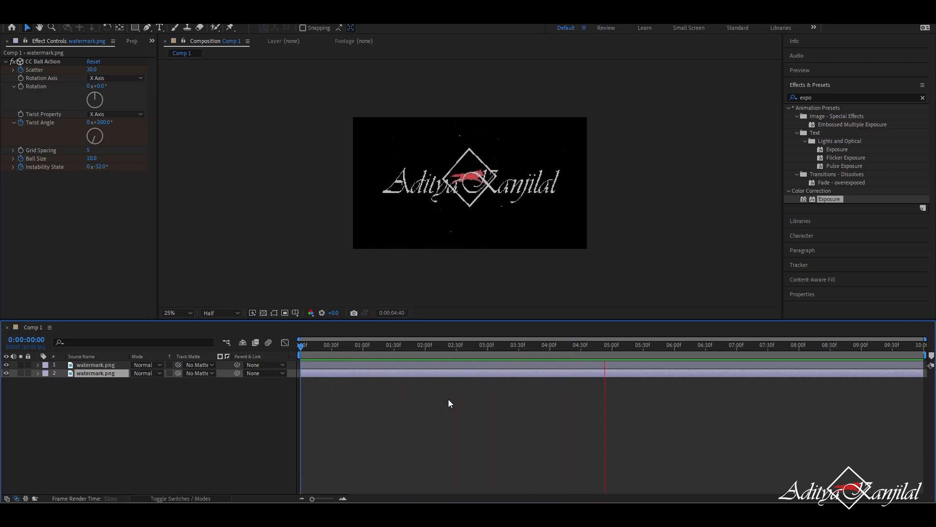
{"action": "key", "text": "space"}
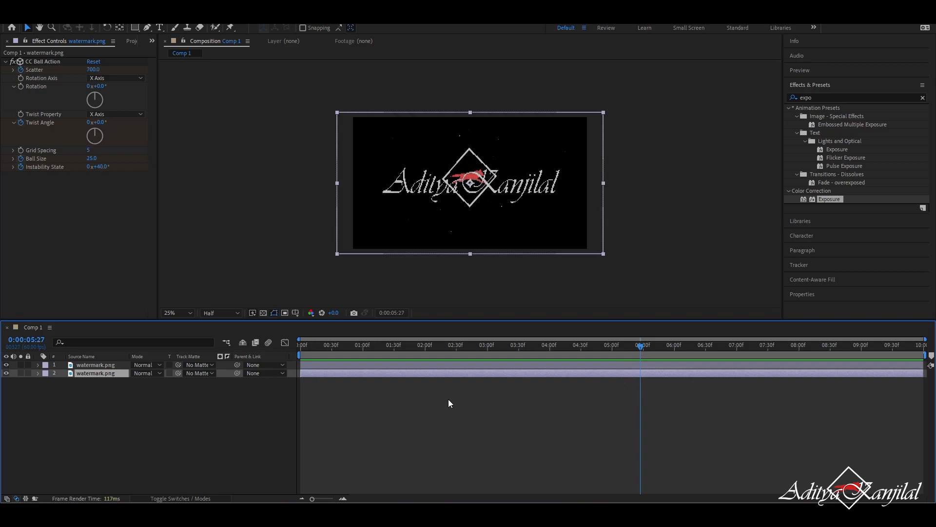
{"action": "left_click_drag", "start_coordinate": [640, 346], "coordinate": [226, 385]}
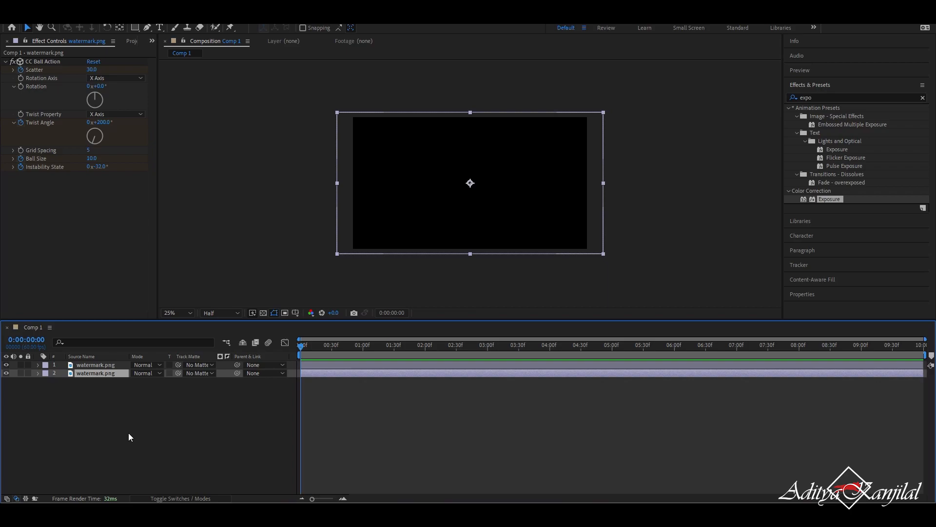
Fade out the lower watermark copy with Opacity keyframes of 100% at 0:00:03:00 and 0% at 0:00:04:00.
{"action": "key", "text": "t"}
{"action": "left_click_drag", "start_coordinate": [306, 356], "coordinate": [492, 363]}
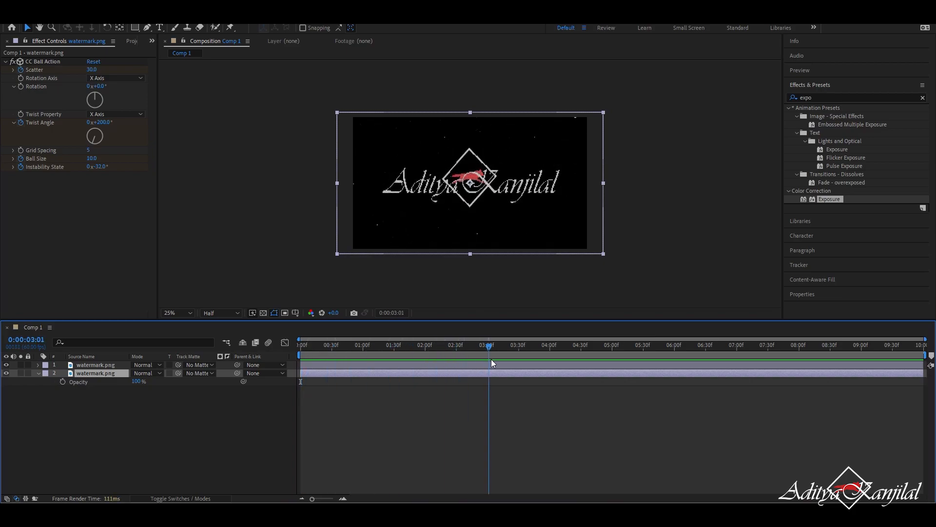
{"action": "key", "text": "Page_Up"}
{"action": "left_click", "coordinate": [65, 382]}
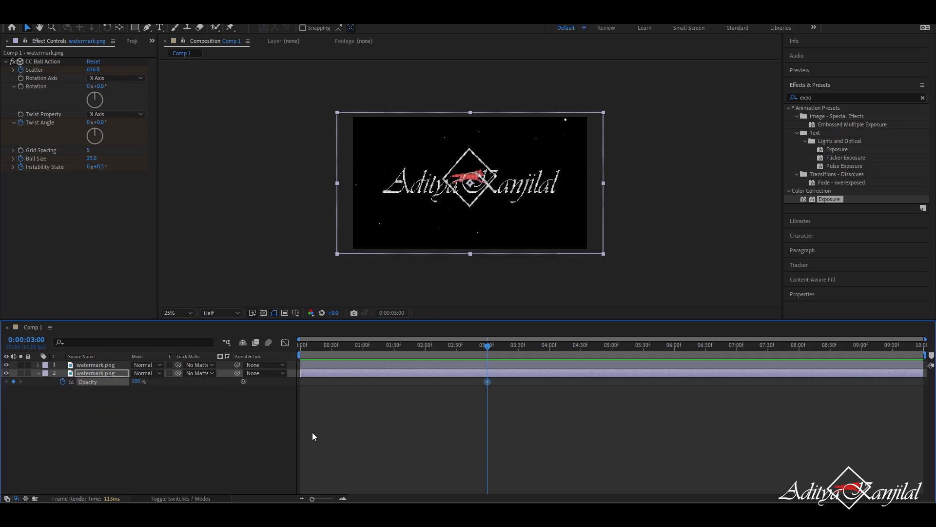
{"action": "left_click_drag", "start_coordinate": [487, 348], "coordinate": [549, 361]}
{"action": "left_click", "coordinate": [140, 382]}
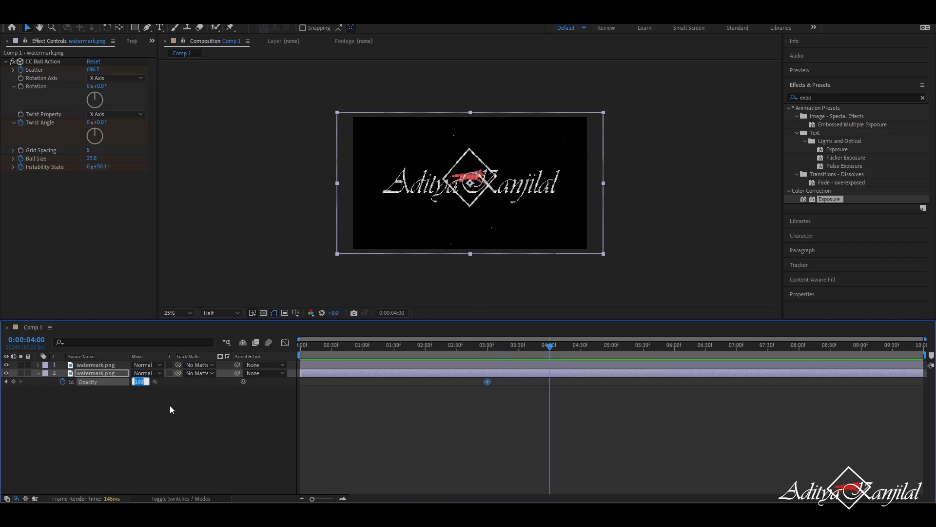
{"action": "type", "text": "0"}
{"action": "key", "text": "Return"}
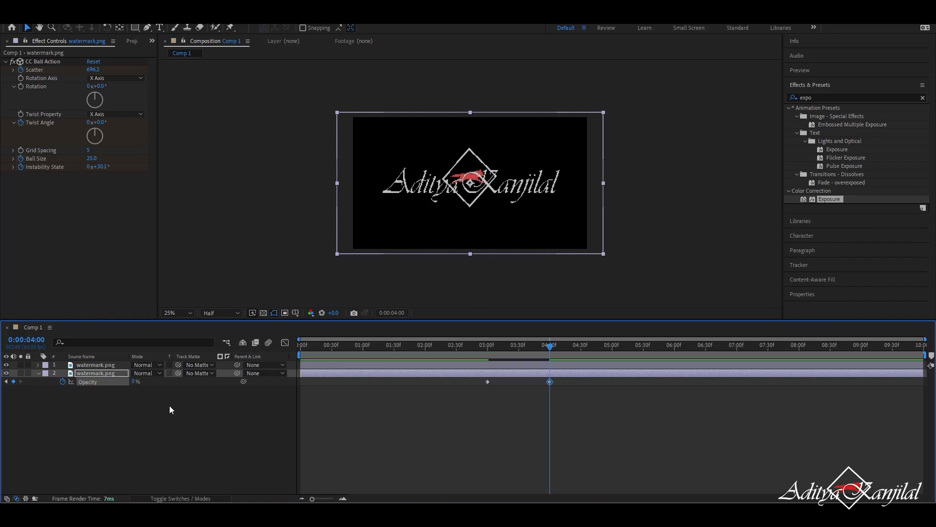
{"action": "left_click_drag", "start_coordinate": [548, 345], "coordinate": [242, 367]}
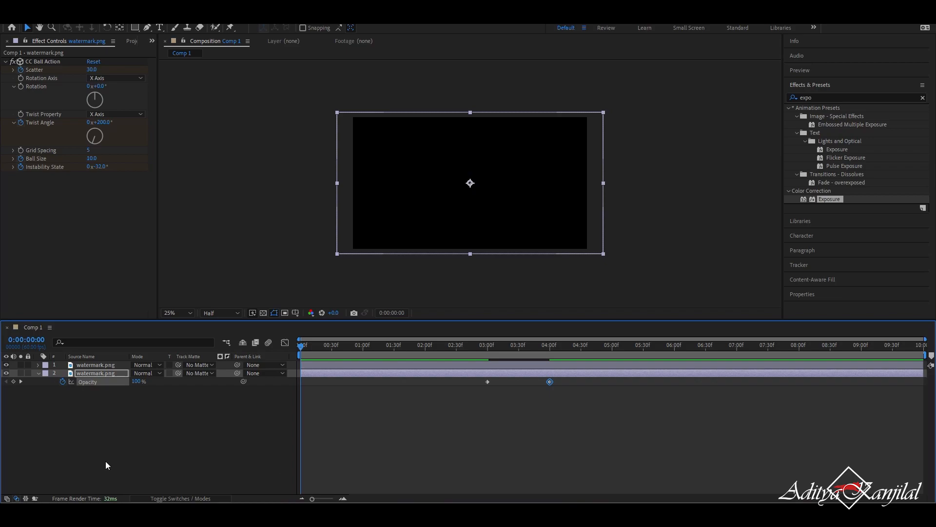
{"action": "left_click", "coordinate": [37, 372]}
Fade out the upper watermark layer with Opacity keyframes of 100% at 0:00:02:10 and 0% at 0:00:02:25.
{"action": "left_click", "coordinate": [102, 363]}
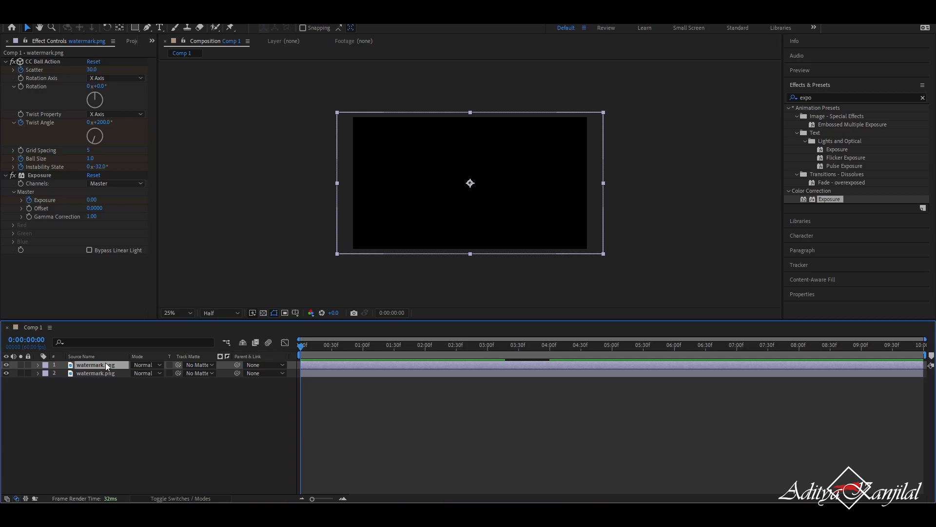
{"action": "key", "text": "t"}
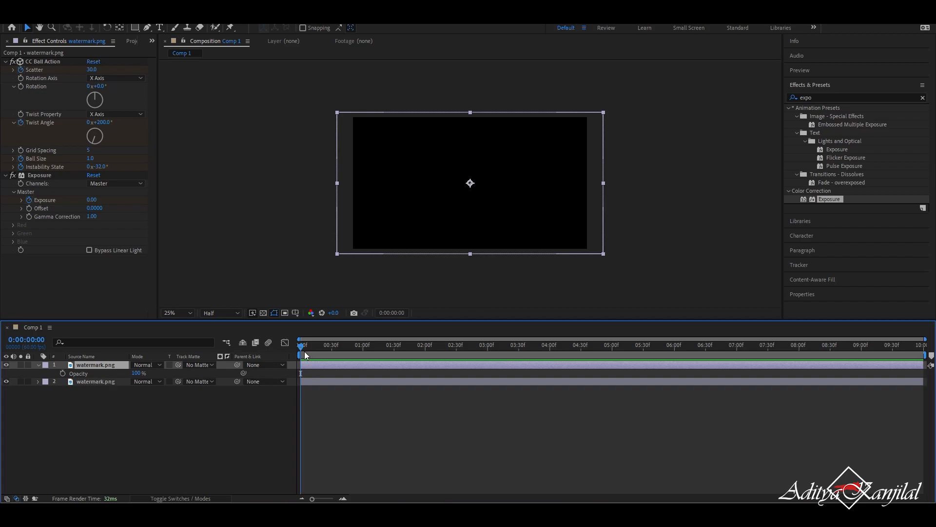
{"action": "left_click_drag", "start_coordinate": [309, 346], "coordinate": [434, 367]}
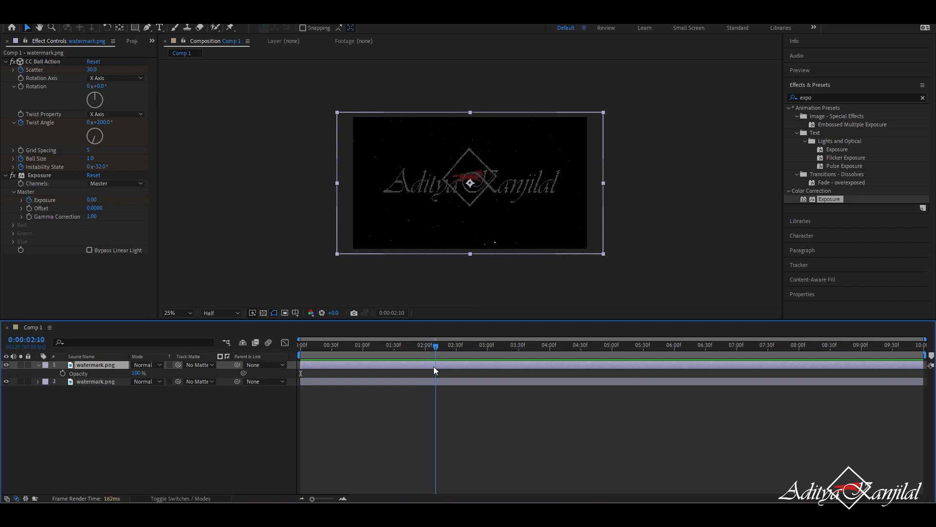
{"action": "left_click", "coordinate": [63, 373]}
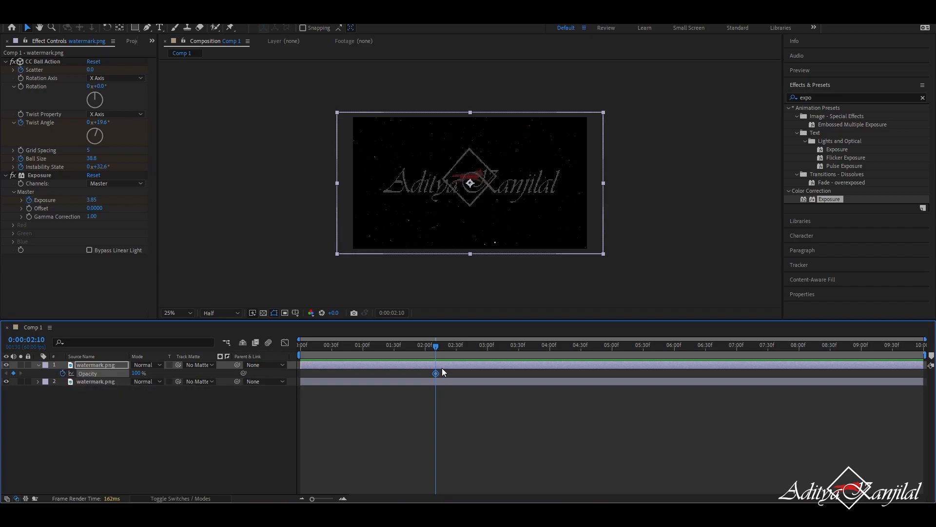
{"action": "left_click_drag", "start_coordinate": [437, 348], "coordinate": [451, 370]}
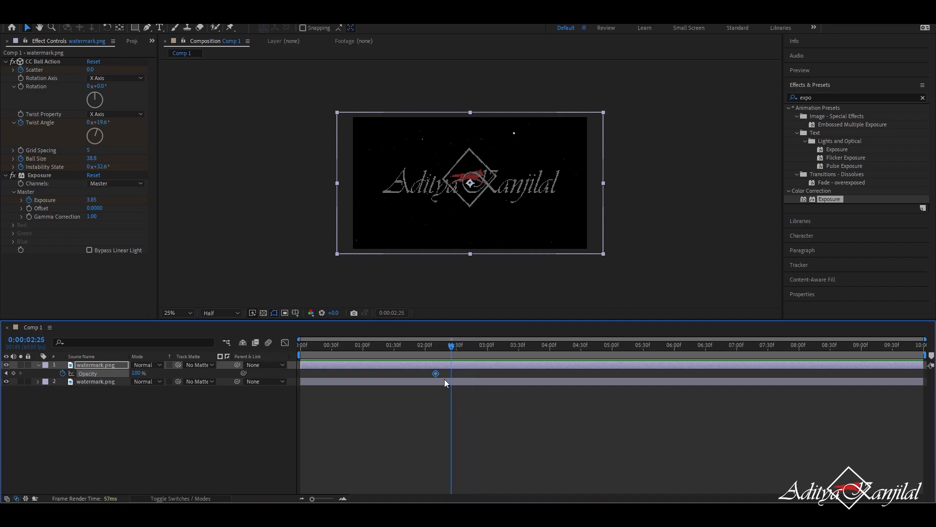
{"action": "left_click", "coordinate": [138, 374]}
{"action": "type", "text": "0"}
{"action": "key", "text": "Return"}
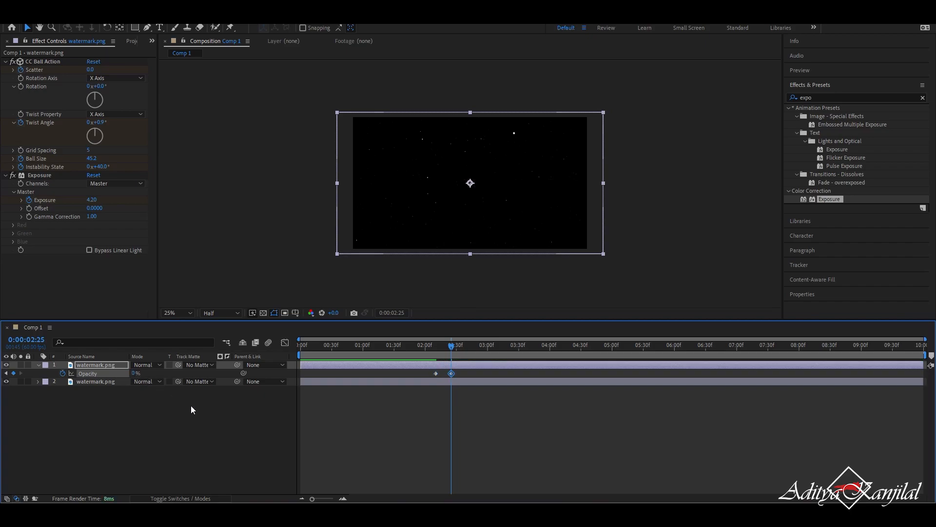
{"action": "left_click", "coordinate": [38, 366]}
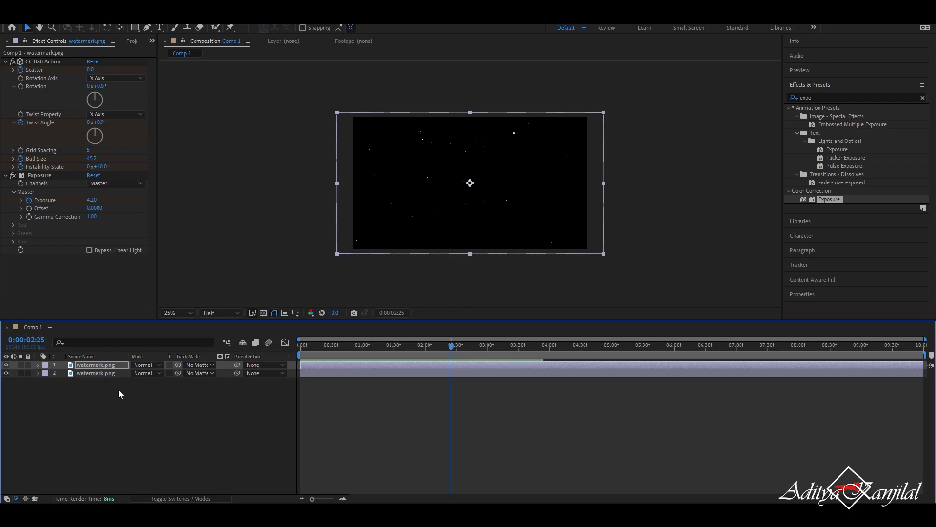
Create an adjustment layer above the two watermark layers.
{"action": "right_click", "coordinate": [136, 461]}
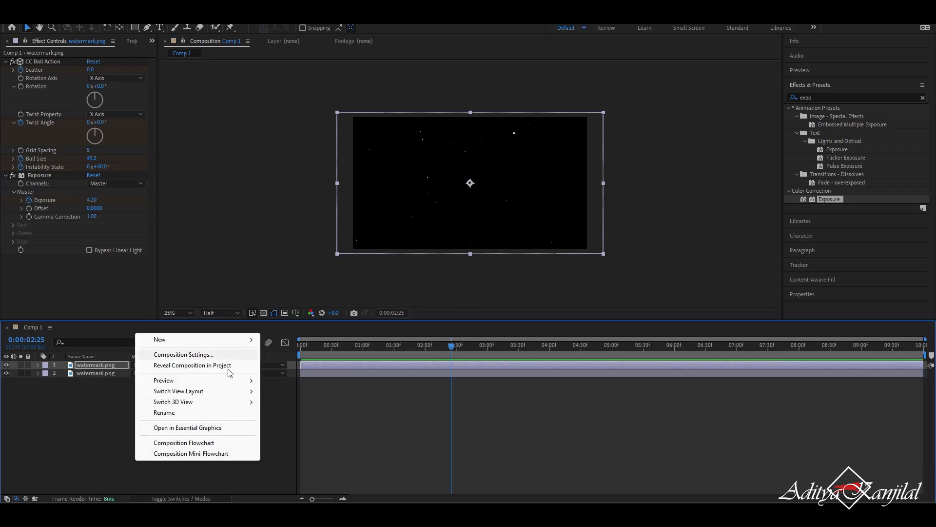
{"action": "mouse_move", "coordinate": [227, 344]}
{"action": "left_click", "coordinate": [314, 419]}
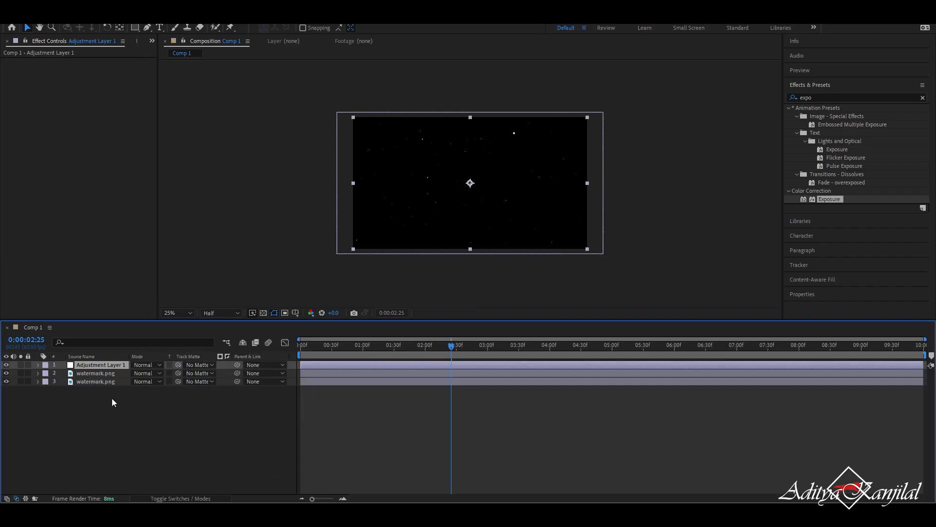
Apply CC Force Motion Blur to the adjustment layer with Motion Blur Samples set to 10.
{"action": "left_click", "coordinate": [924, 99]}
{"action": "left_click", "coordinate": [872, 95]}
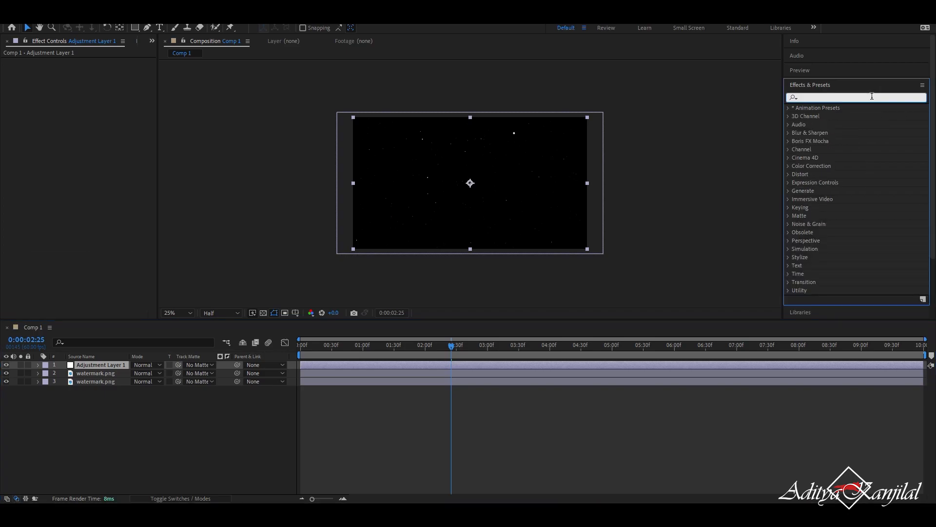
{"action": "type", "text": "cc forc"}
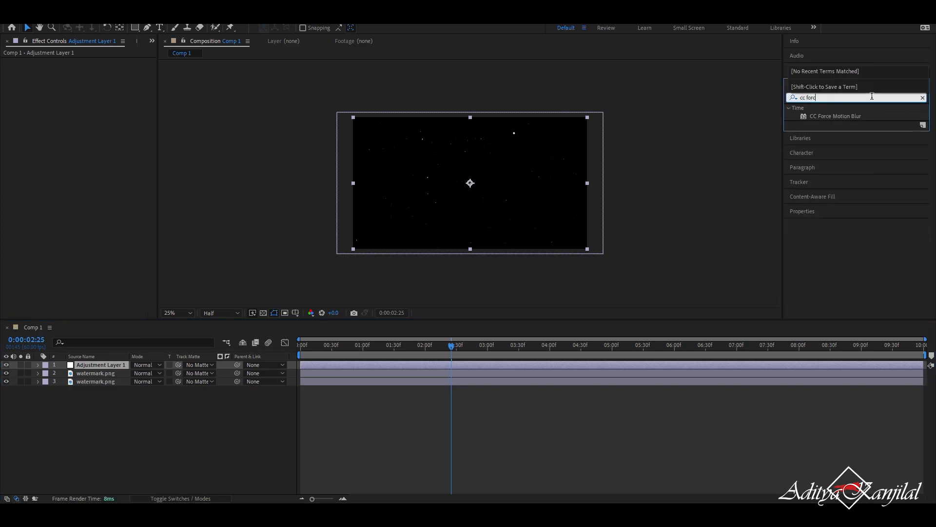
{"action": "left_click", "coordinate": [848, 117]}
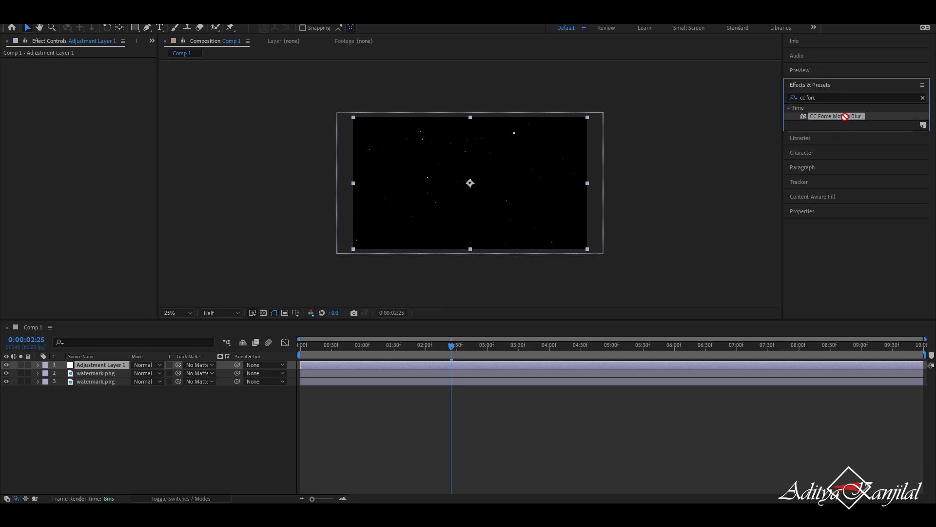
{"action": "left_click_drag", "start_coordinate": [848, 117], "coordinate": [102, 364]}
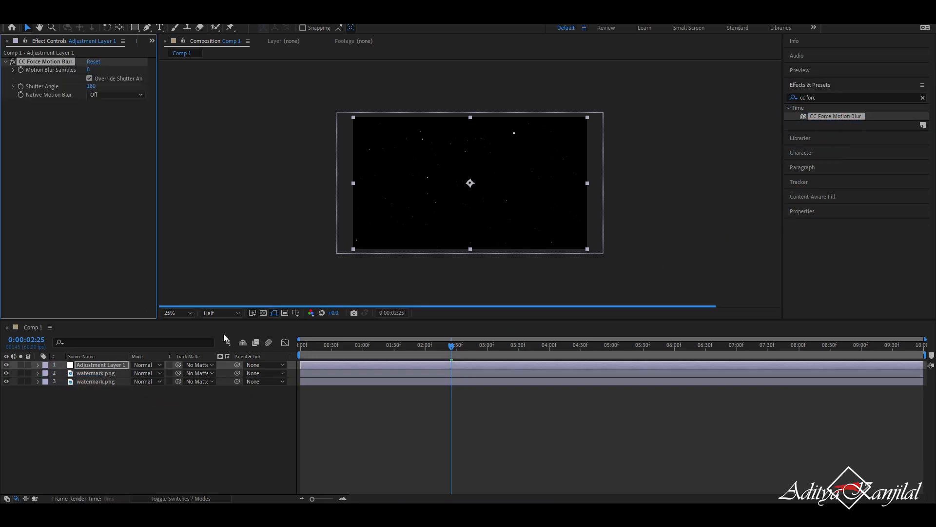
{"action": "left_click", "coordinate": [87, 69]}
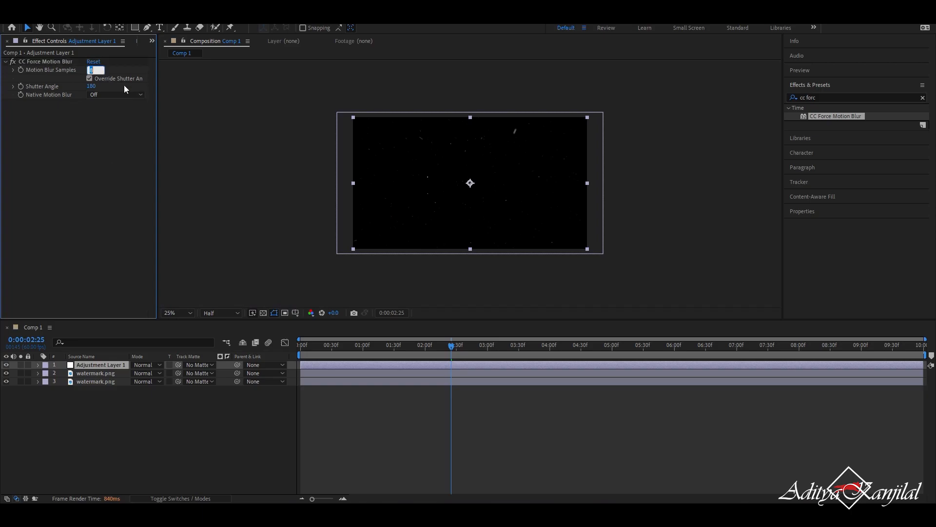
{"action": "type", "text": "10"}
{"action": "key", "text": "Return"}
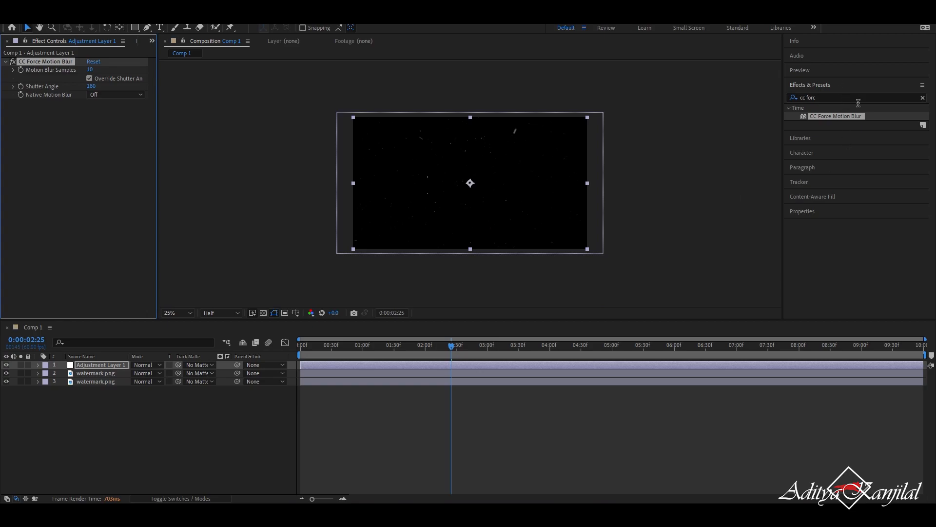
Apply the Stylize Glow effect to the adjustment layer and set its Glow Radius to 280.
{"action": "left_click", "coordinate": [923, 98]}
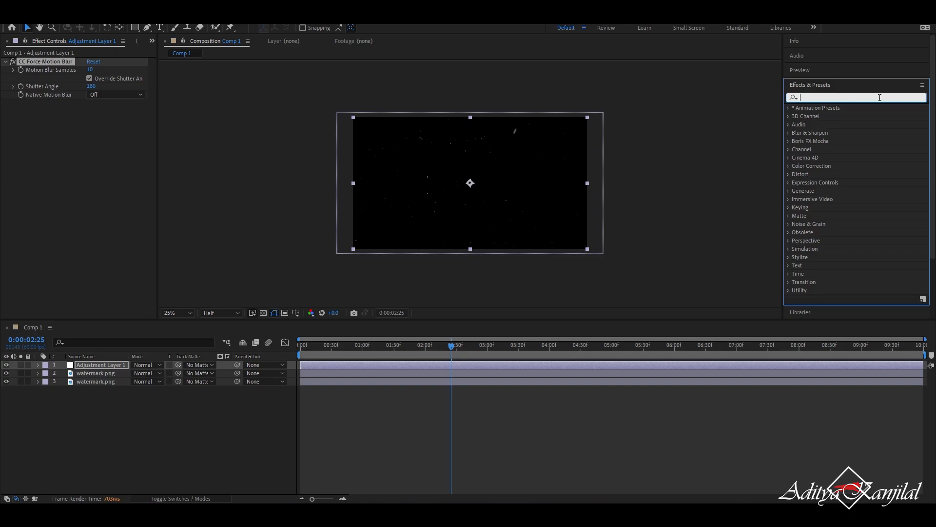
{"action": "type", "text": "glow"}
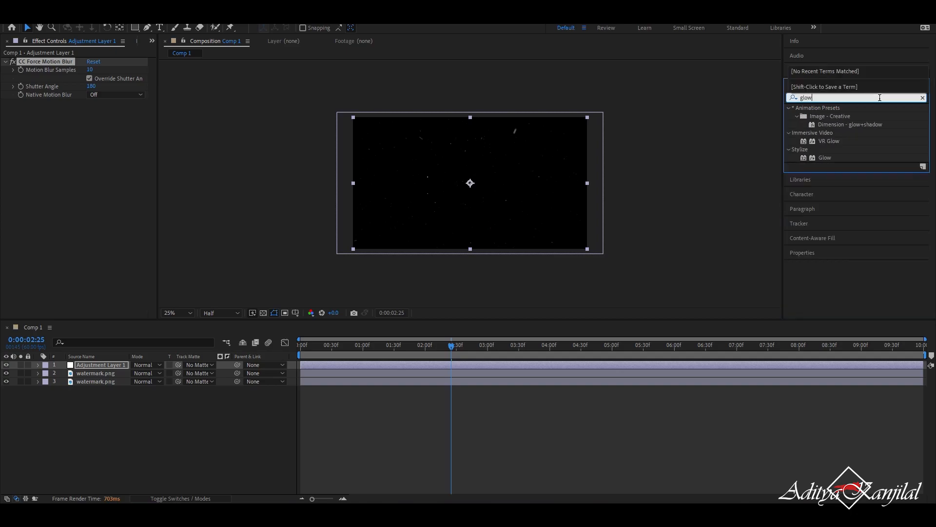
{"action": "left_click_drag", "start_coordinate": [819, 160], "coordinate": [107, 364]}
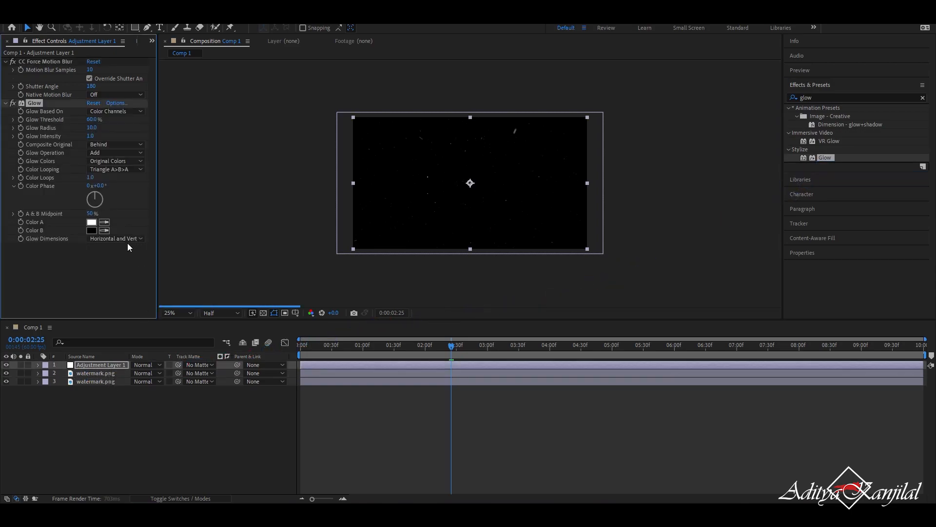
{"action": "left_click", "coordinate": [89, 129]}
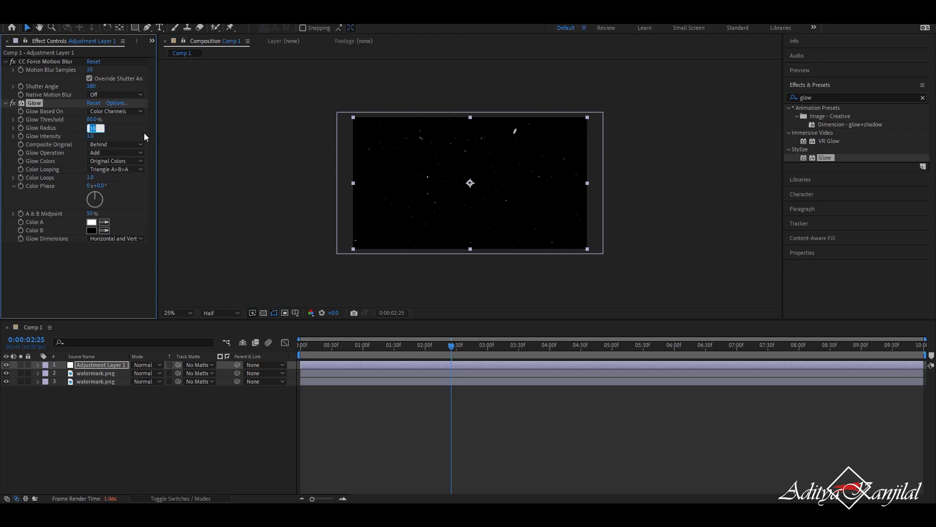
{"action": "type", "text": "280"}
{"action": "key", "text": "Return"}
Preview the composition from the first frame at Quarter resolution with the motion blur and glow applied.
{"action": "left_click", "coordinate": [221, 435]}
{"action": "key", "text": "space"}
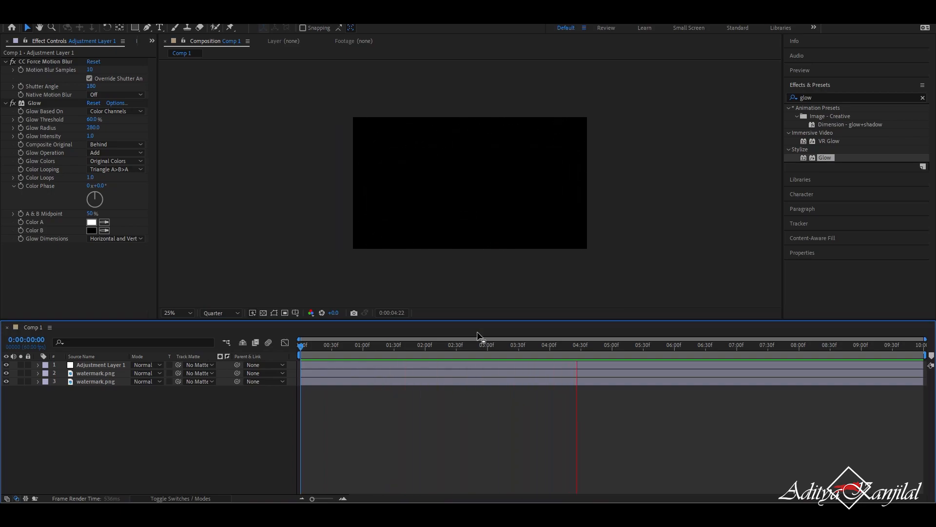
{"action": "key", "text": "space"}
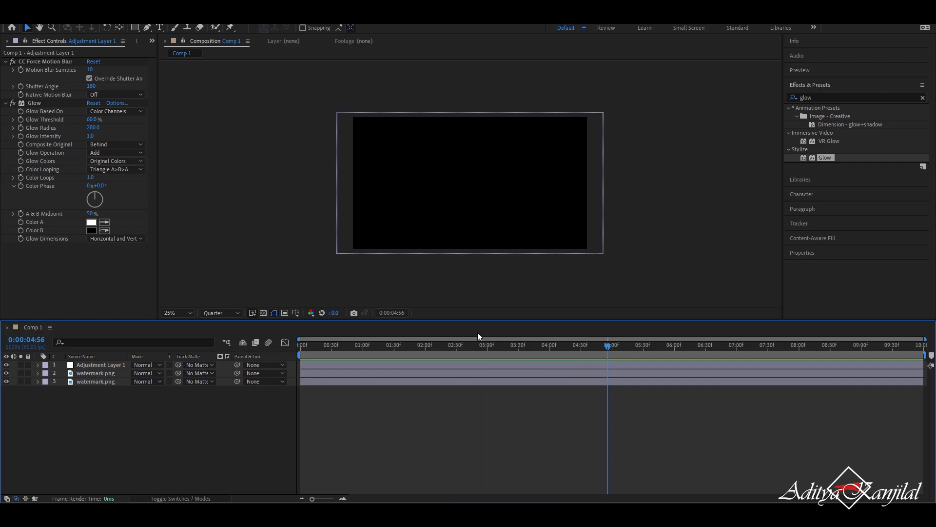
Review the opacity fade keyframes of the upper watermark layer, moving the playhead from the first frame to the final opacity keyframe.
{"action": "left_click_drag", "start_coordinate": [603, 346], "coordinate": [216, 382]}
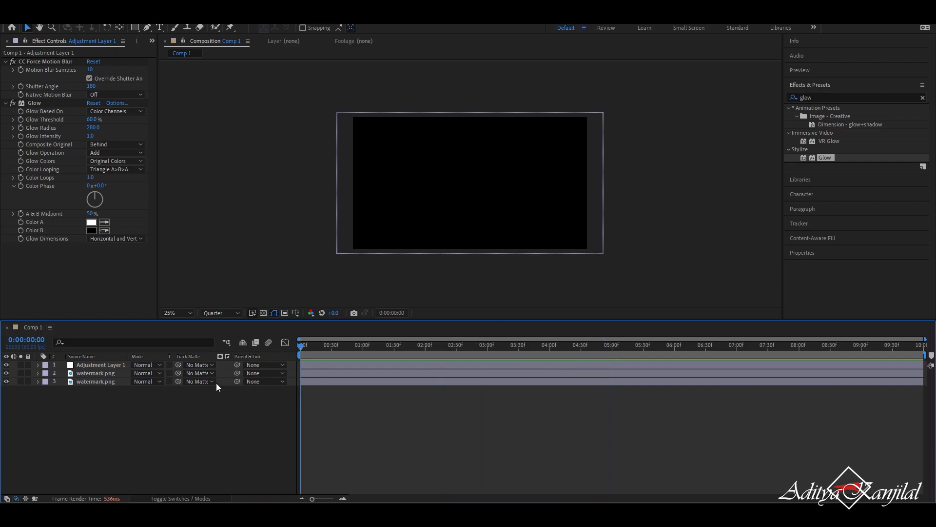
{"action": "left_click", "coordinate": [81, 373]}
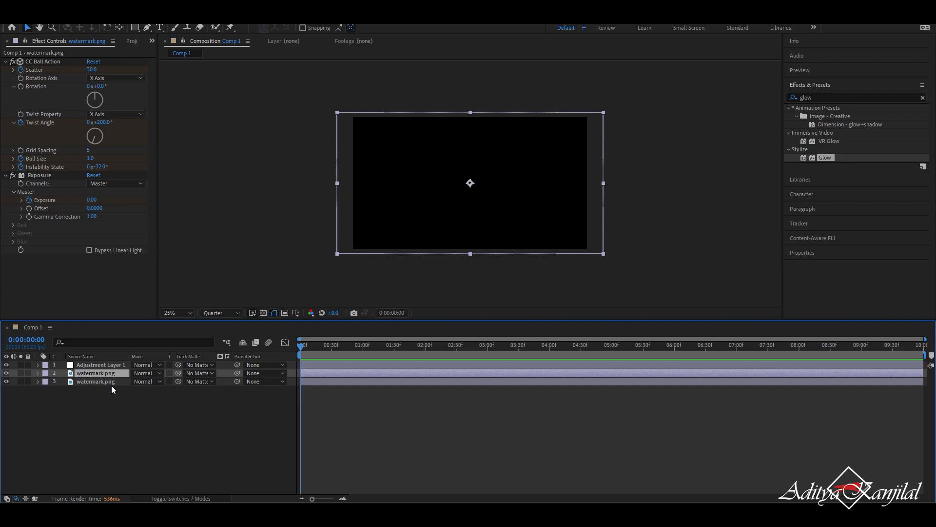
{"action": "left_click", "coordinate": [38, 373]}
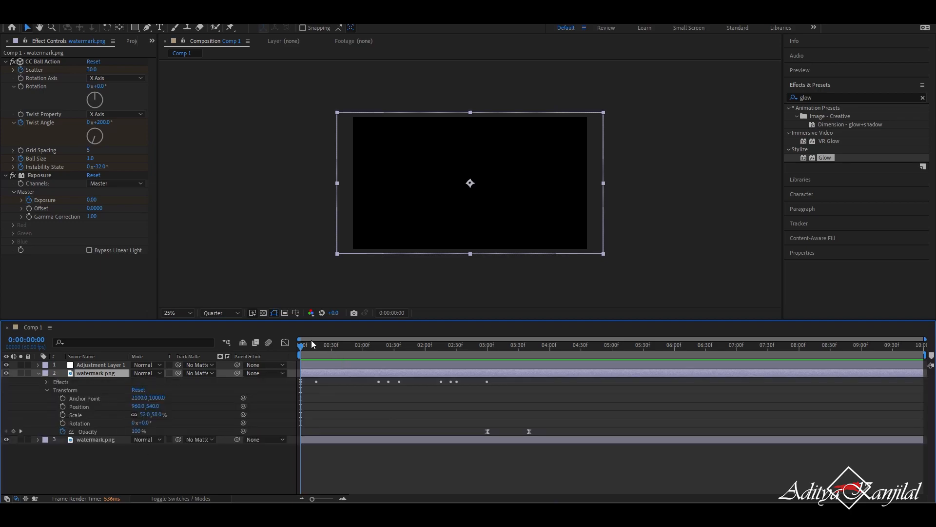
{"action": "left_click_drag", "start_coordinate": [302, 349], "coordinate": [473, 401]}
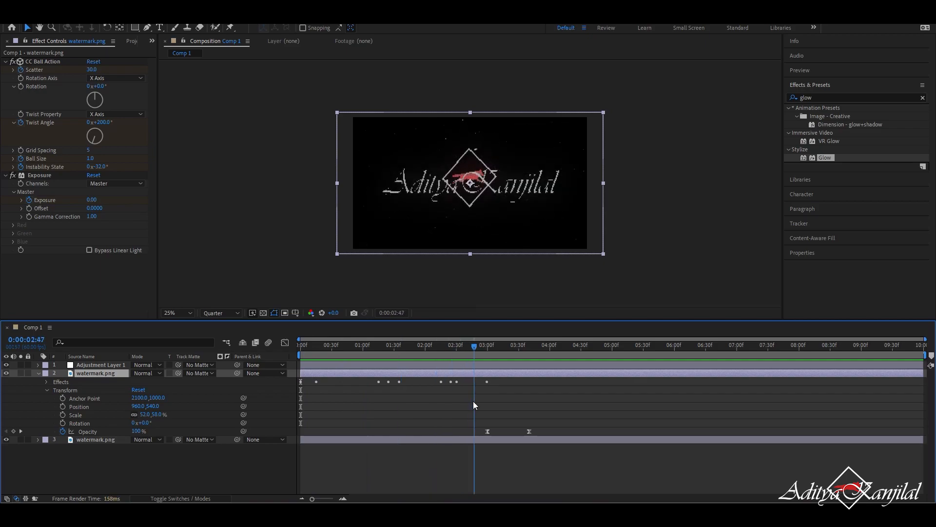
{"action": "left_click_drag", "start_coordinate": [474, 347], "coordinate": [488, 371]}
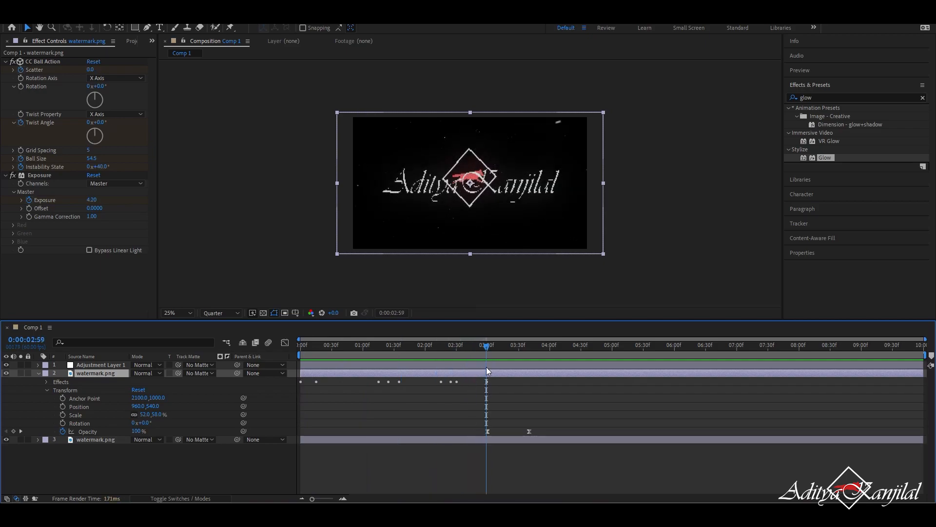
{"action": "left_click", "coordinate": [488, 431]}
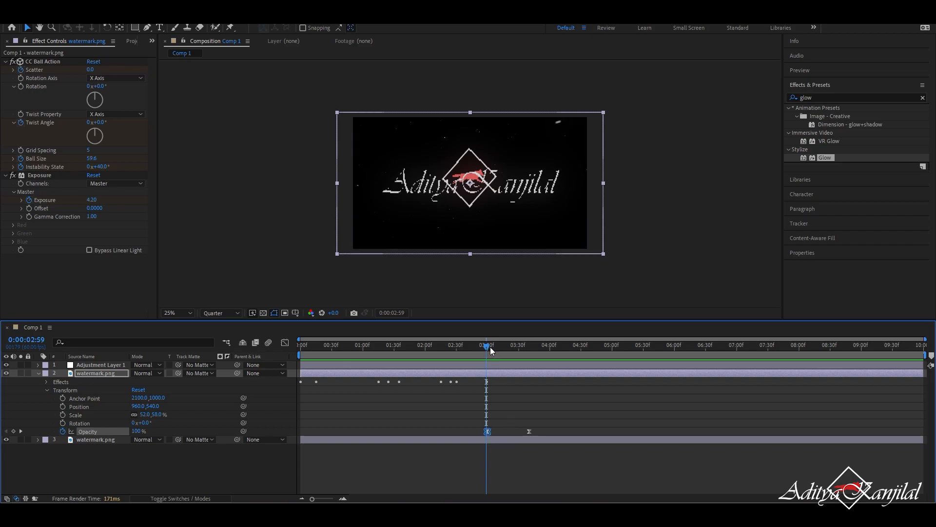
{"action": "left_click", "coordinate": [529, 431]}
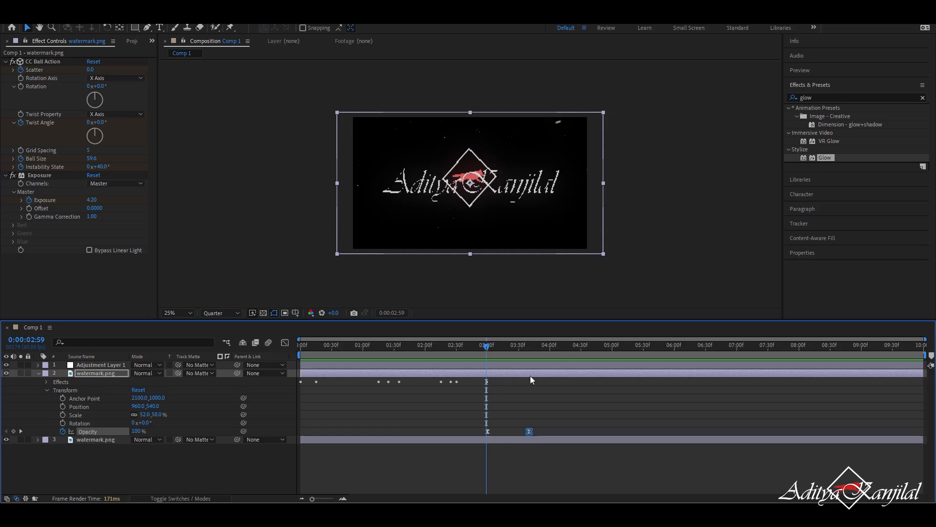
{"action": "left_click_drag", "start_coordinate": [489, 346], "coordinate": [528, 381]}
{"action": "key", "text": "Page_Down"}
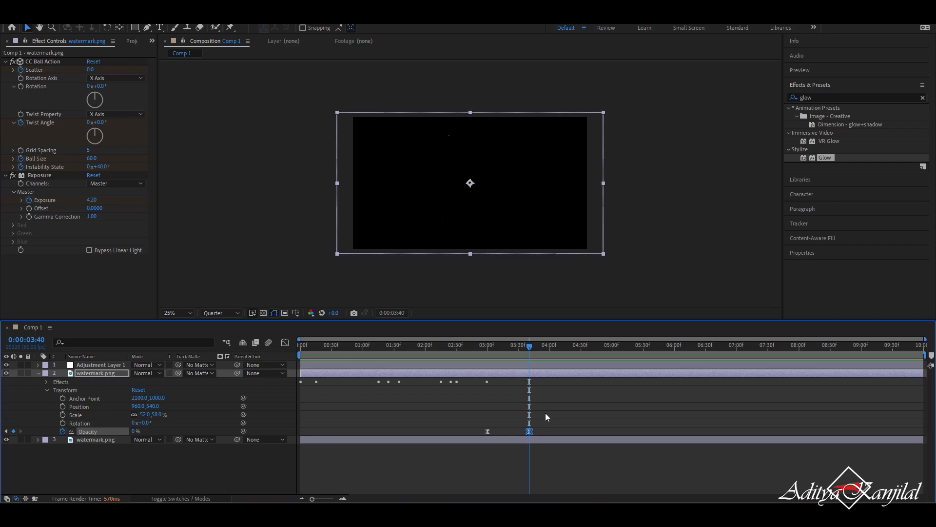
{"action": "left_click", "coordinate": [39, 374]}
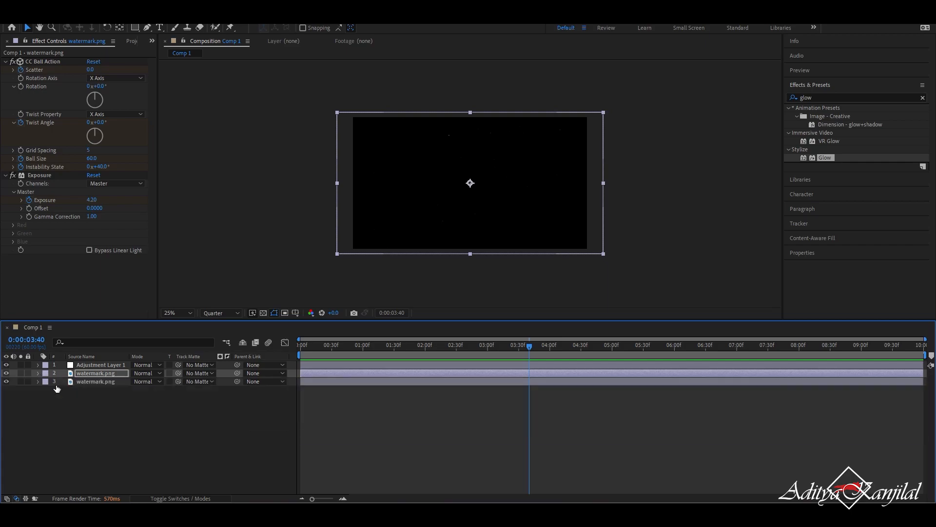
Create a new camera layer with the default camera settings.
{"action": "right_click", "coordinate": [135, 404]}
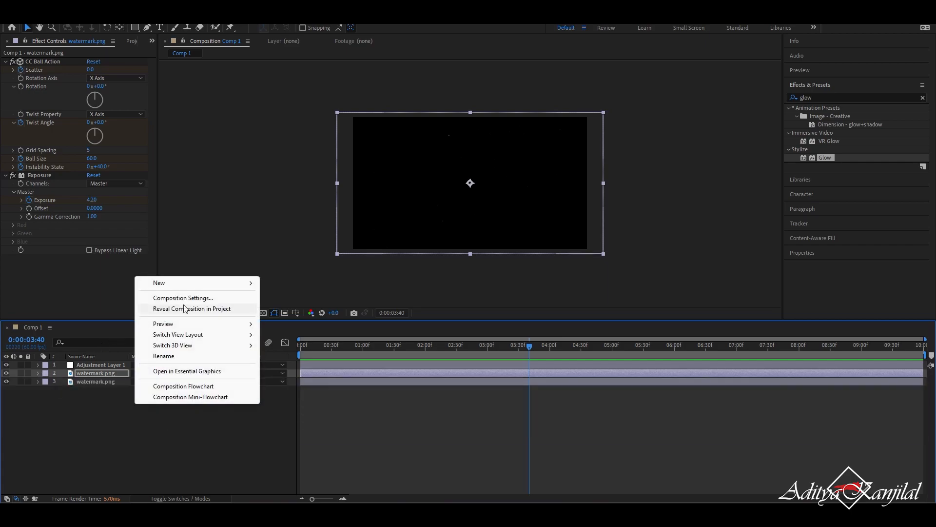
{"action": "mouse_move", "coordinate": [202, 287]}
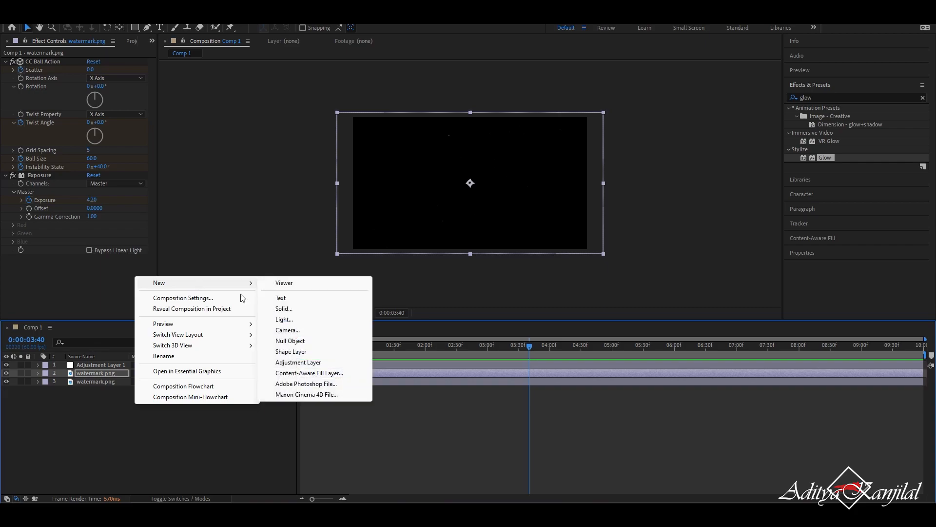
{"action": "left_click", "coordinate": [288, 330]}
{"action": "left_click", "coordinate": [561, 354]}
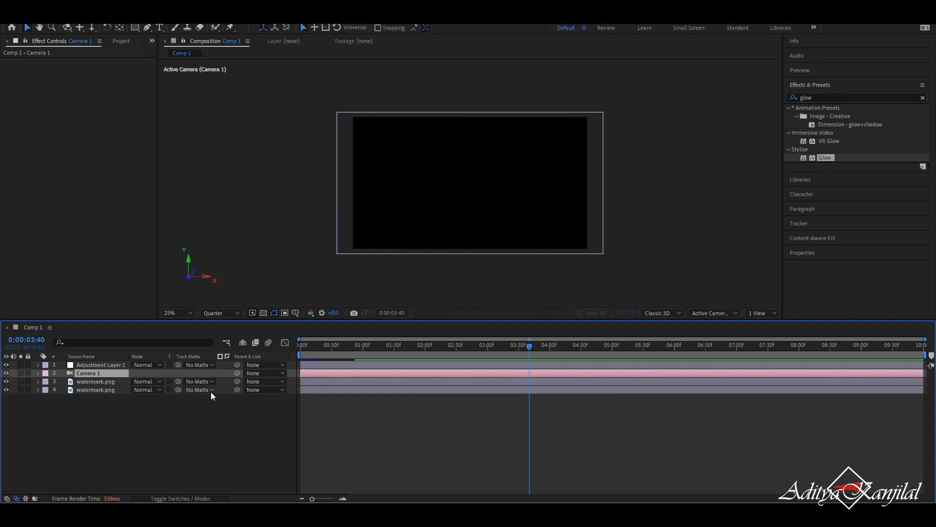
Keyframe the camera's position at the first frame with a Z value of -100.
{"action": "left_click_drag", "start_coordinate": [504, 347], "coordinate": [210, 364]}
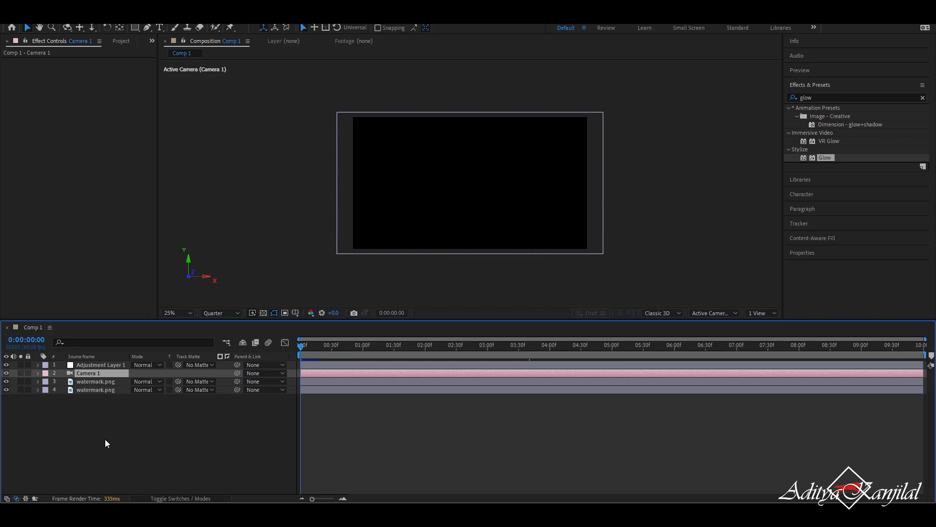
{"action": "key", "text": "p"}
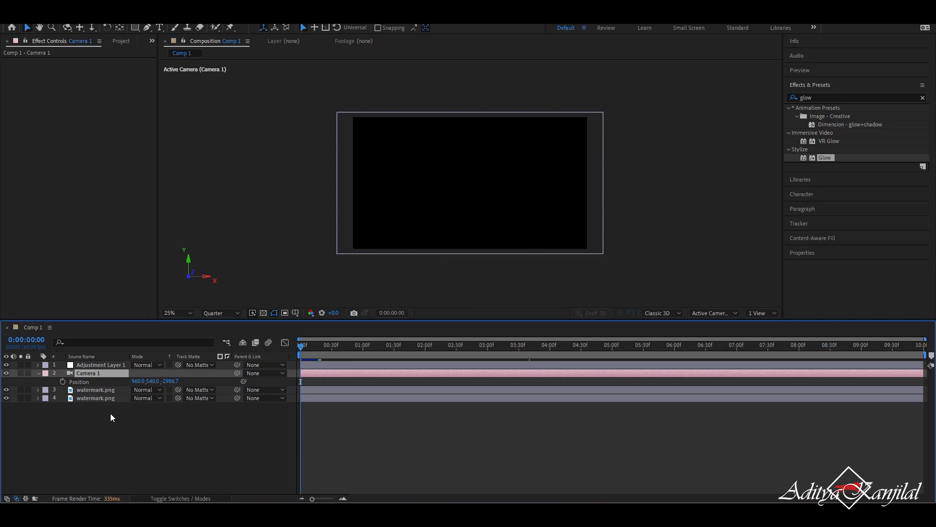
{"action": "left_click", "coordinate": [62, 381]}
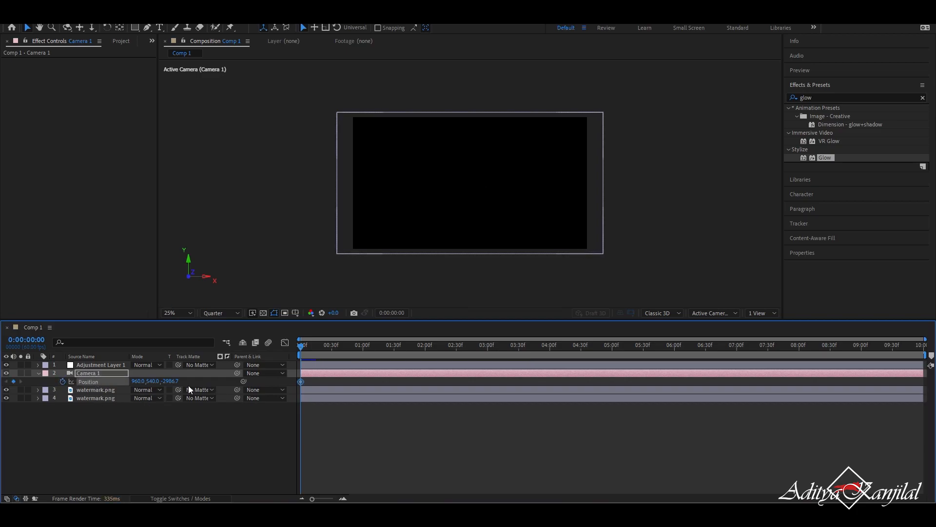
{"action": "left_click", "coordinate": [171, 382]}
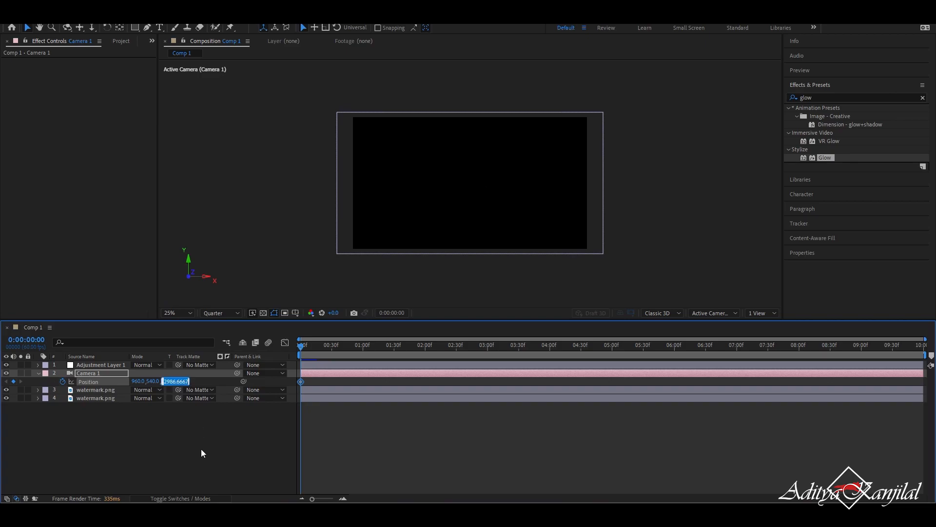
{"action": "type", "text": "-100"}
{"action": "key", "text": "Return"}
Add a camera position keyframe at 0:00:01:20 with a Z value of -1100.
{"action": "left_click_drag", "start_coordinate": [301, 348], "coordinate": [383, 375]}
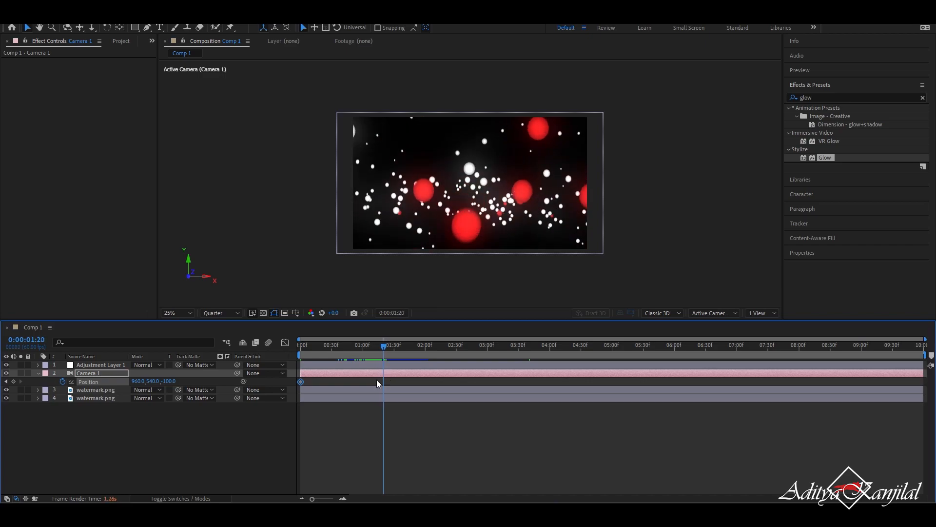
{"action": "left_click", "coordinate": [169, 382]}
{"action": "type", "text": "-1100"}
{"action": "key", "text": "Return"}
Add a camera position keyframe at 0:00:02:10 with a Z value of -4400.
{"action": "left_click_drag", "start_coordinate": [382, 347], "coordinate": [434, 363]}
{"action": "left_click", "coordinate": [174, 381]}
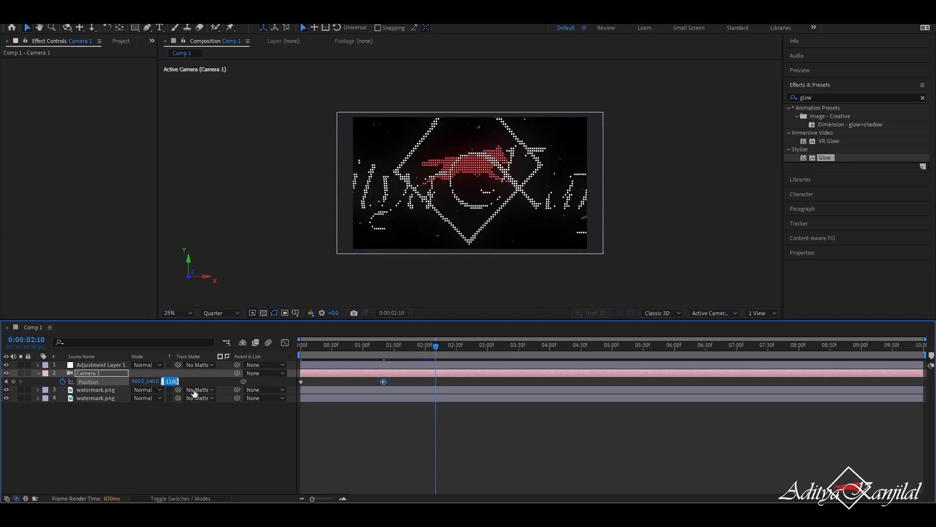
{"action": "type", "text": "-4400"}
{"action": "key", "text": "Return"}
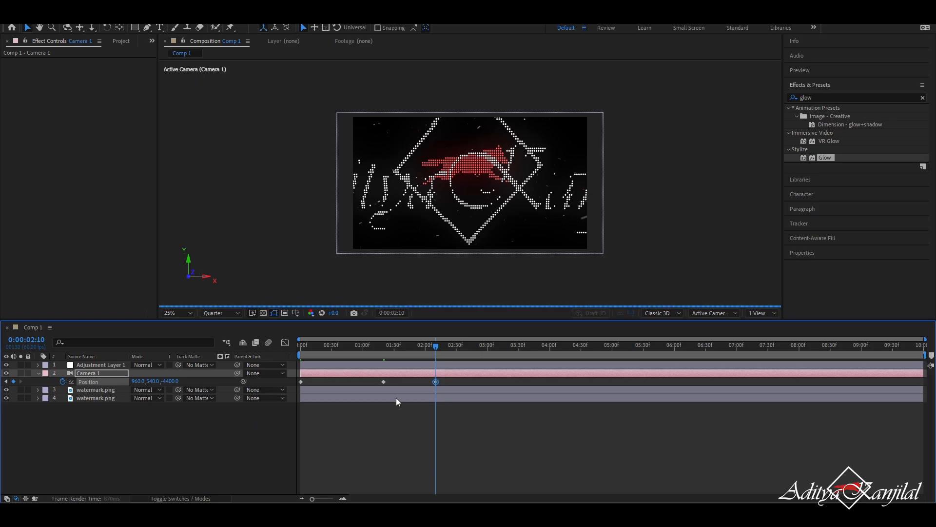
Preview the camera pull-back twice from the first frame, then return the playhead to the start.
{"action": "left_click_drag", "start_coordinate": [435, 346], "coordinate": [239, 365]}
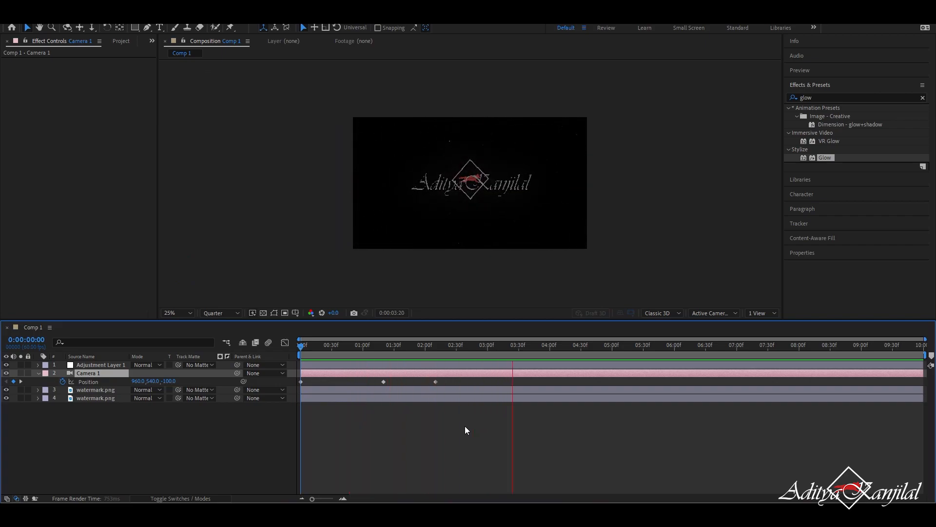
{"action": "key", "text": "space"}
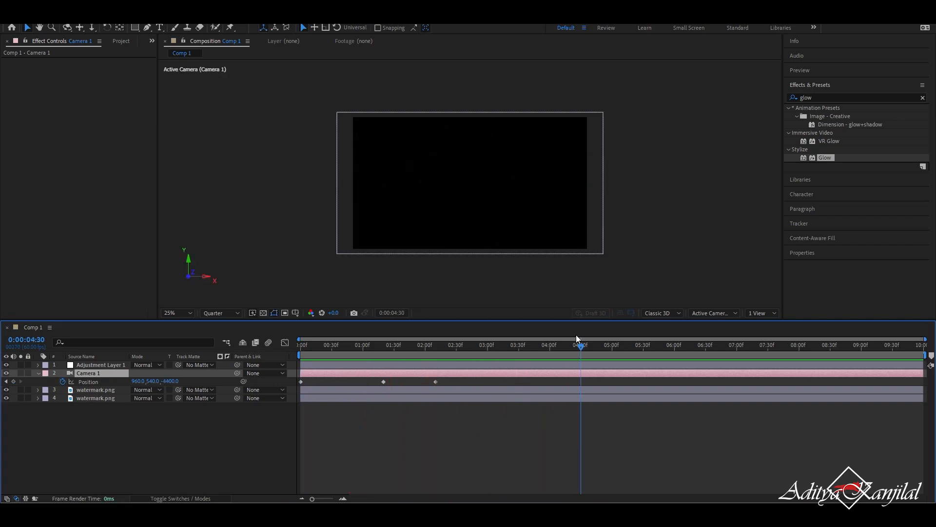
{"action": "key", "text": "space"}
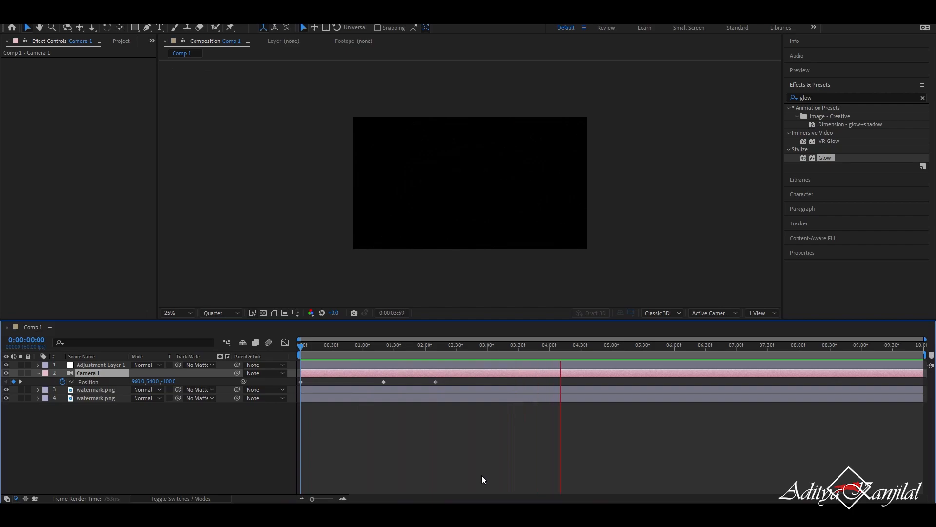
{"action": "key", "text": "space"}
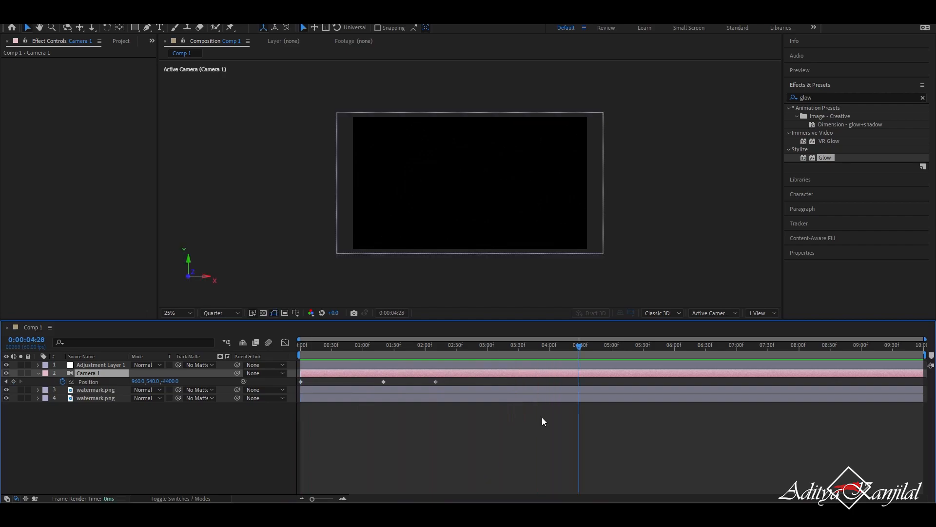
{"action": "key", "text": "Home"}
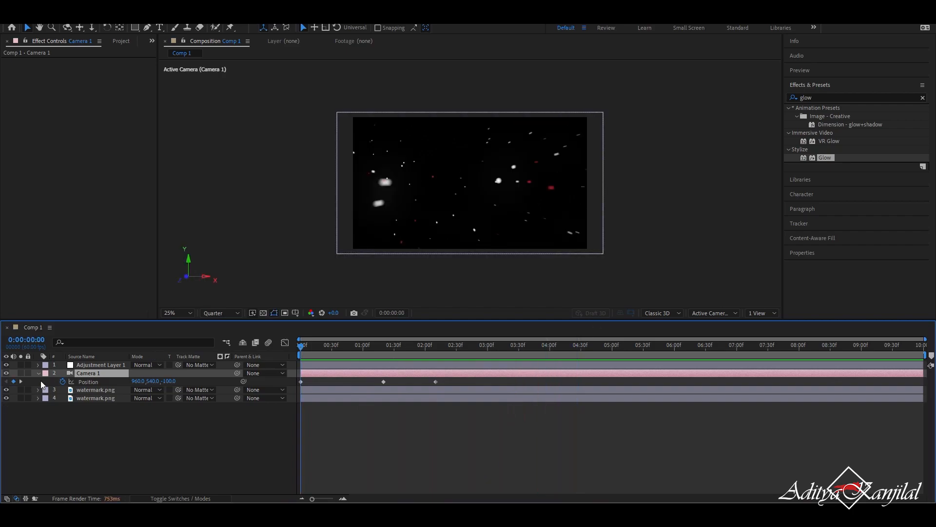
Show only the camera's animated position property and apply Easy Ease to all three of its keyframes.
{"action": "left_click", "coordinate": [38, 373]}
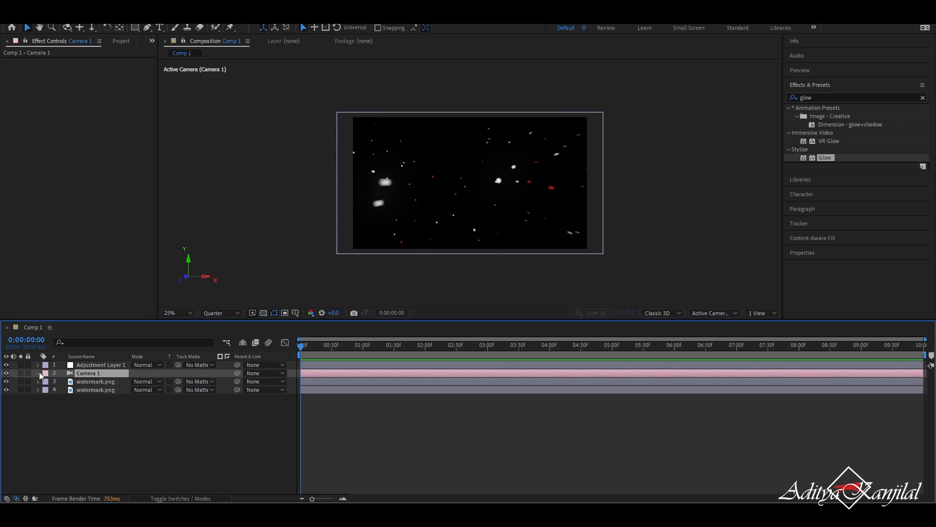
{"action": "left_click", "coordinate": [38, 374]}
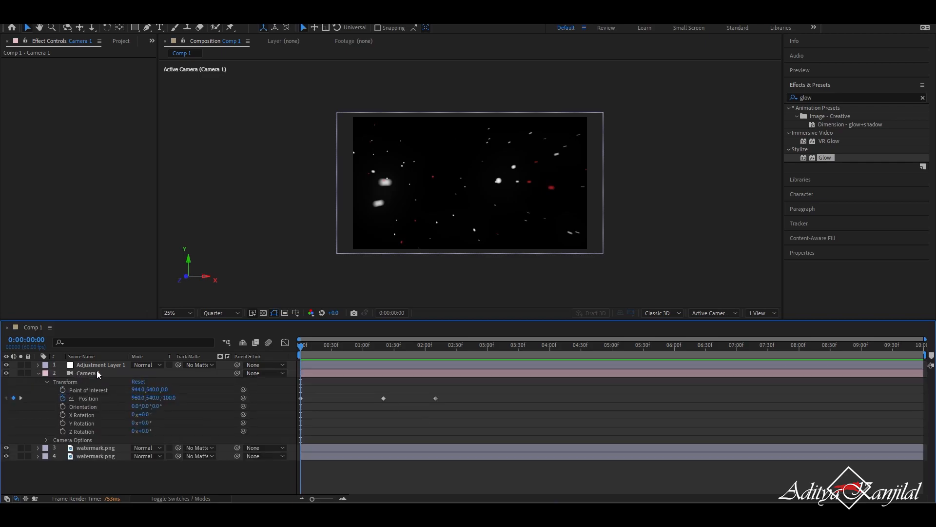
{"action": "left_click", "coordinate": [39, 373]}
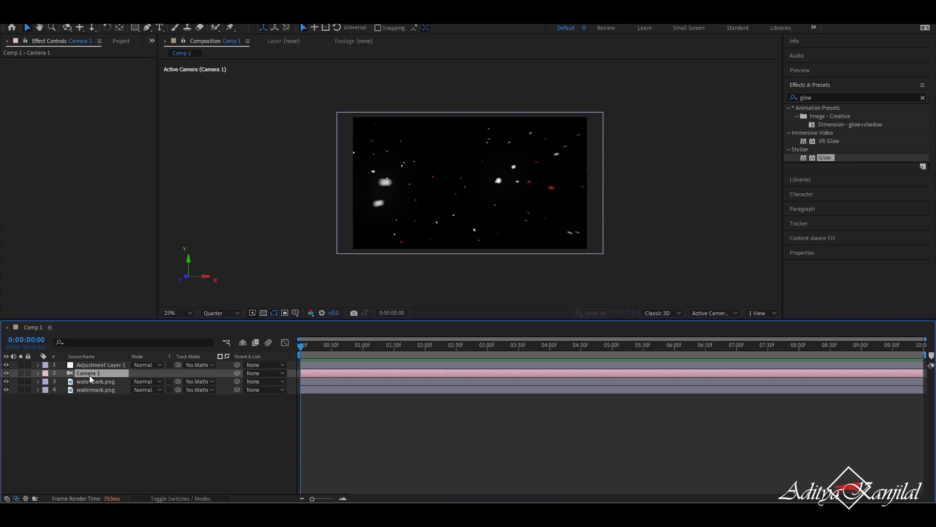
{"action": "key", "text": "u"}
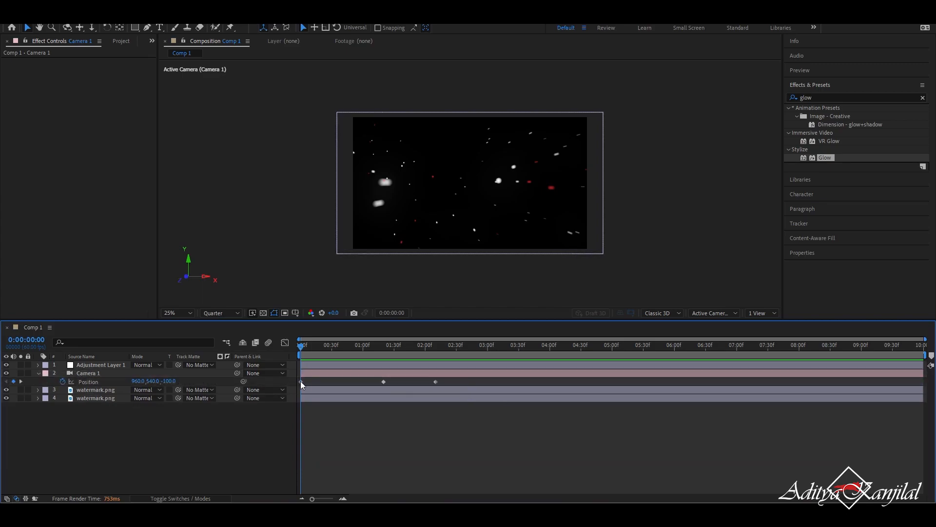
{"action": "left_click", "coordinate": [285, 382]}
{"action": "key", "text": "F9"}
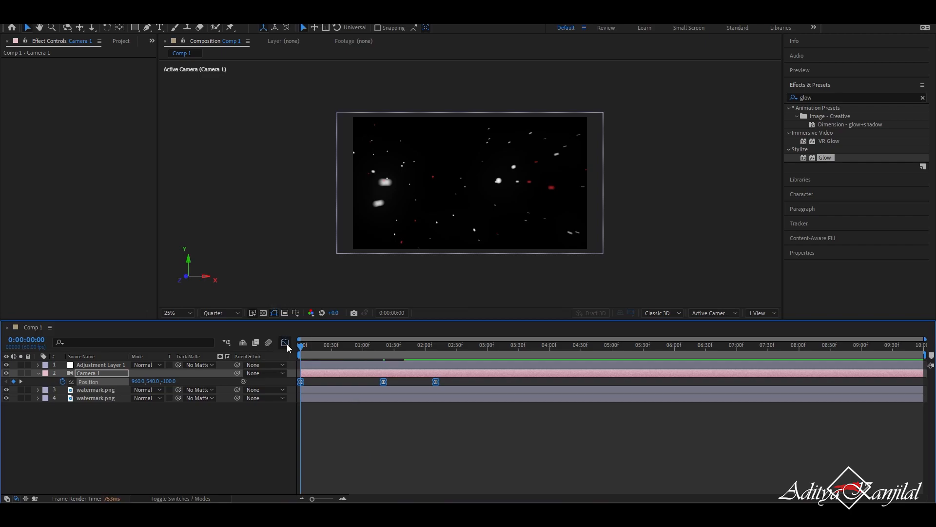
Reshape the camera position's speed graph into a sharp peak between the second and third keyframes, moving the second keyframe slightly earlier.
{"action": "left_click", "coordinate": [285, 343]}
{"action": "key", "text": "ctrl+a"}
{"action": "left_click_drag", "start_coordinate": [383, 471], "coordinate": [383, 457]}
{"action": "left_click_drag", "start_coordinate": [384, 453], "coordinate": [301, 459]}
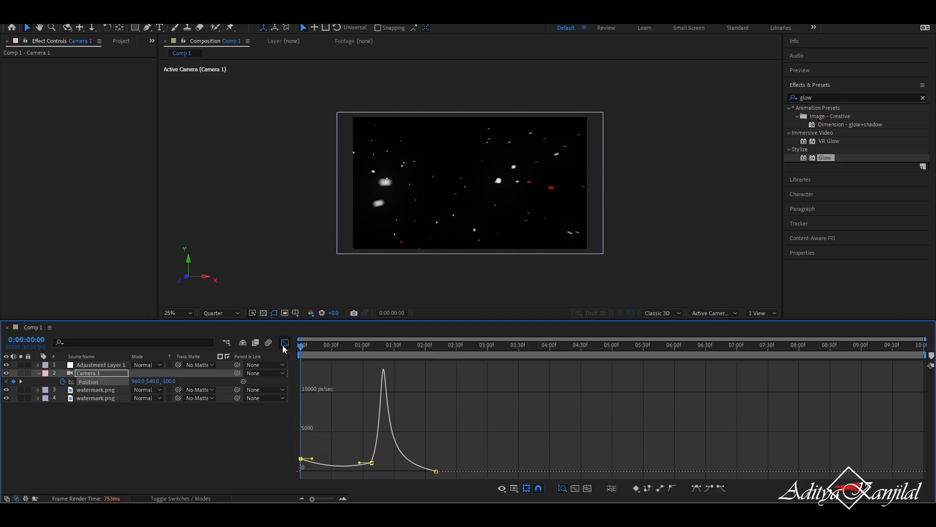
{"action": "left_click", "coordinate": [284, 344]}
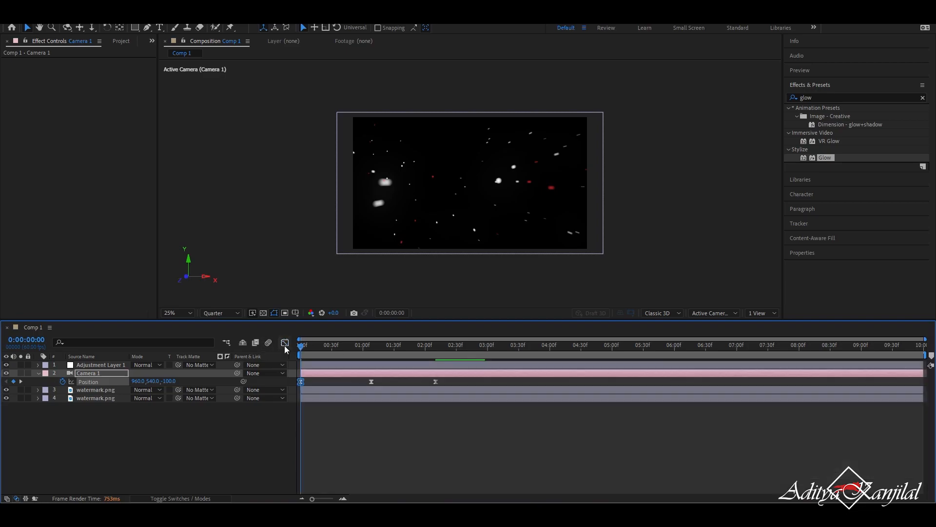
{"action": "left_click", "coordinate": [39, 373]}
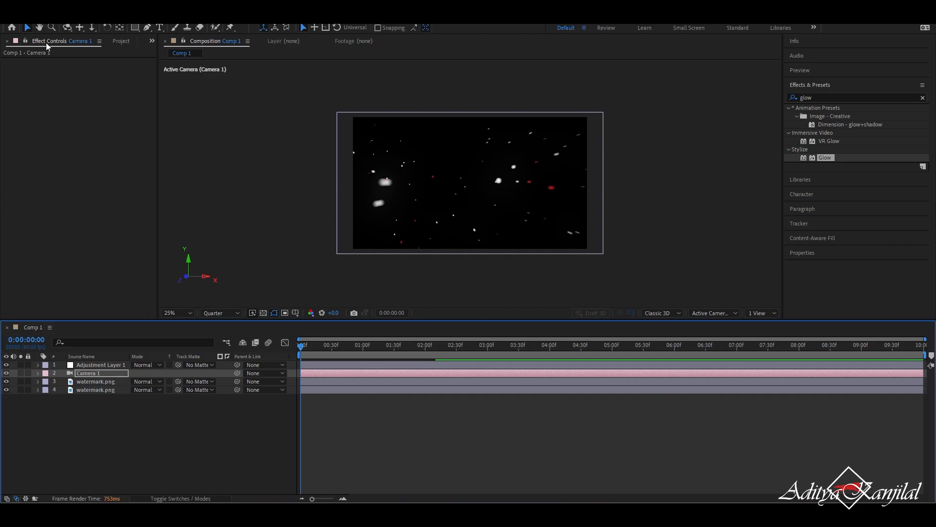
Add the 4K_11.mp4 footage to the composition as the background layer beneath both watermark layers.
{"action": "left_click", "coordinate": [122, 42]}
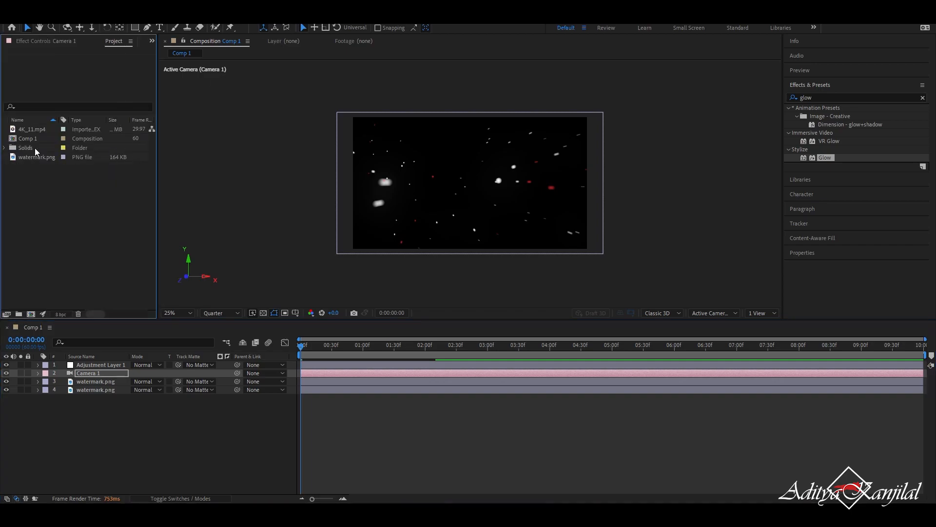
{"action": "left_click", "coordinate": [40, 130]}
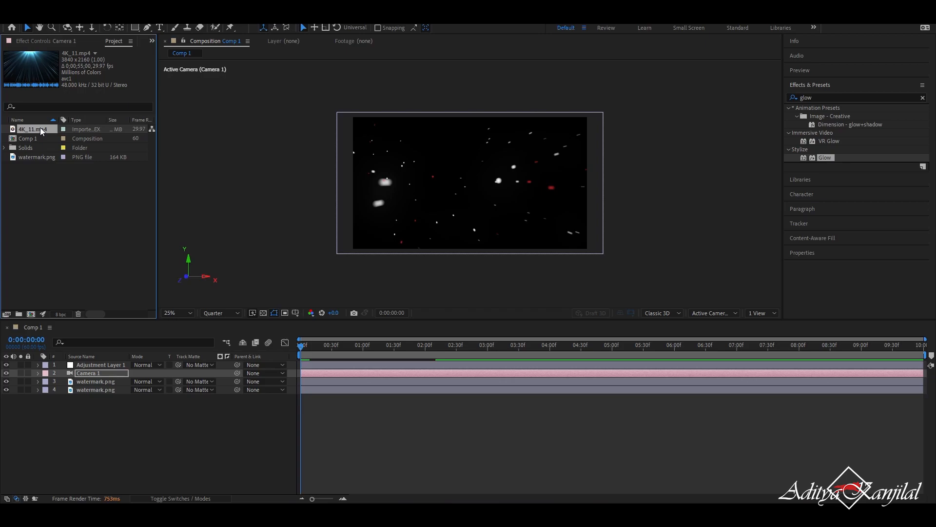
{"action": "left_click_drag", "start_coordinate": [95, 346], "coordinate": [103, 430]}
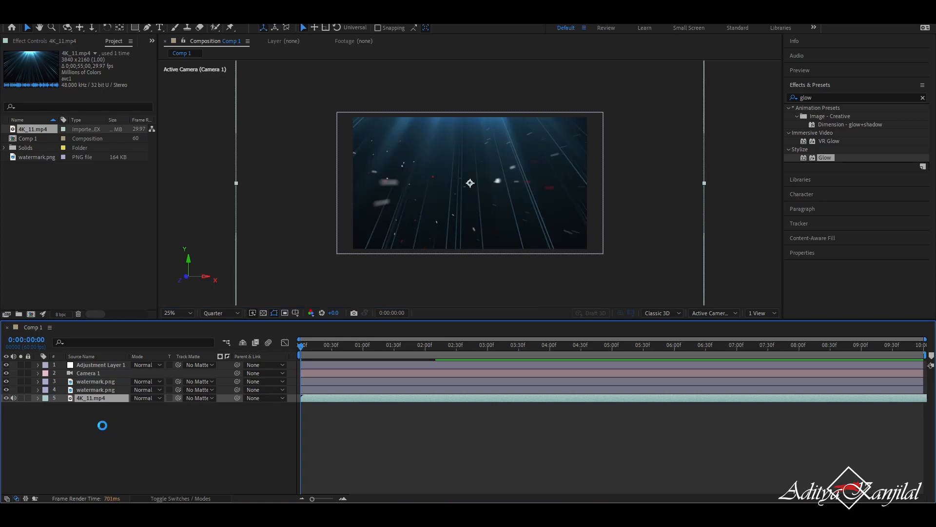
Move the 4K_11.mp4 footage layer above the adjustment layer and set its blending mode to Overlay.
{"action": "left_click_drag", "start_coordinate": [113, 397], "coordinate": [114, 363]}
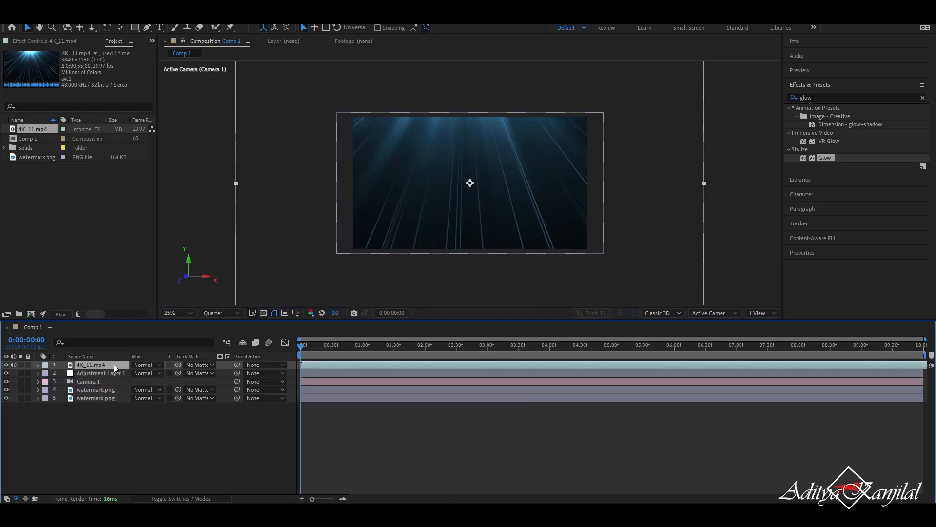
{"action": "left_click", "coordinate": [145, 365]}
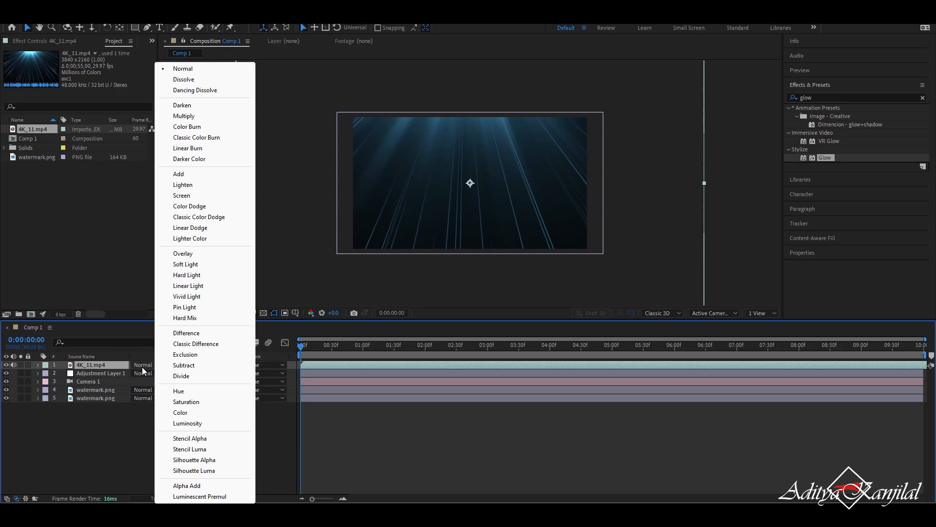
{"action": "left_click", "coordinate": [205, 255]}
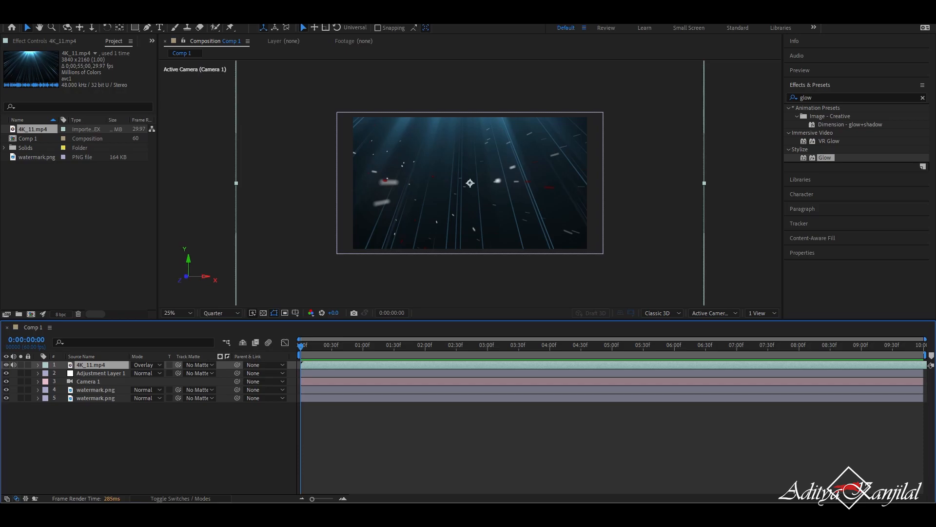
Preview the composition with the overlaid footage twice from the first frame, stopping each playback after about four seconds.
{"action": "key", "text": "space"}
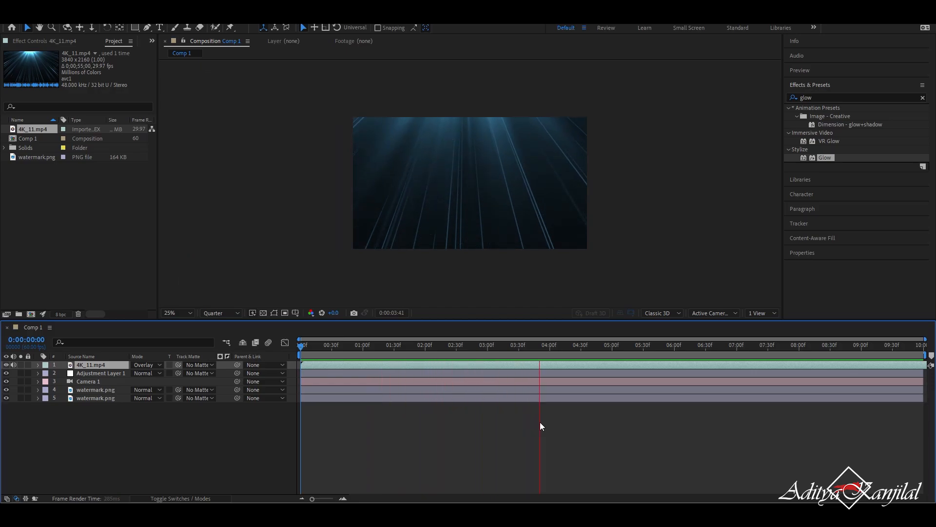
{"action": "key", "text": "space"}
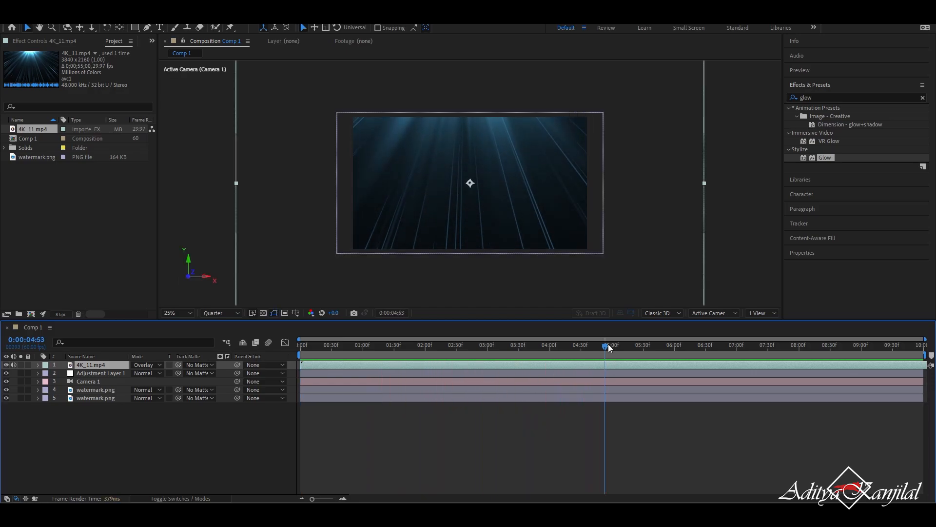
{"action": "left_click_drag", "start_coordinate": [604, 344], "coordinate": [300, 344]}
{"action": "key", "text": "space"}
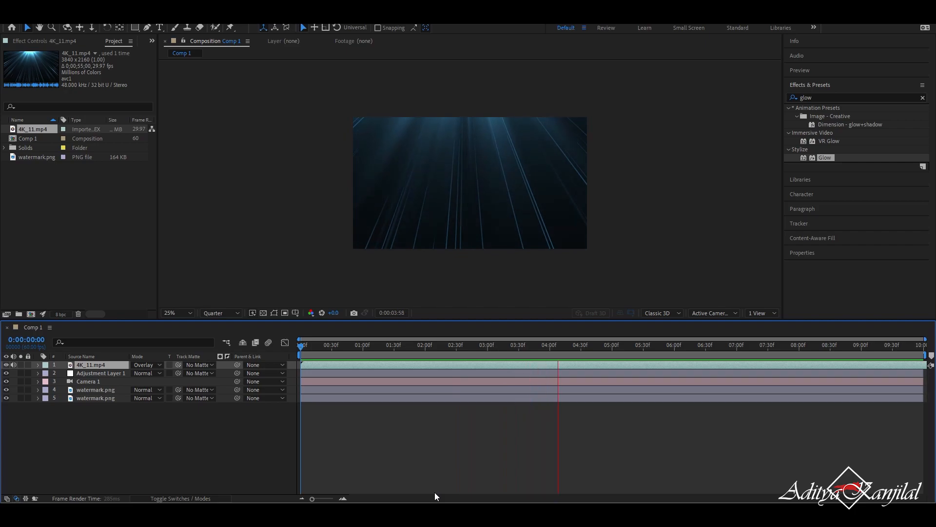
{"action": "key", "text": "space"}
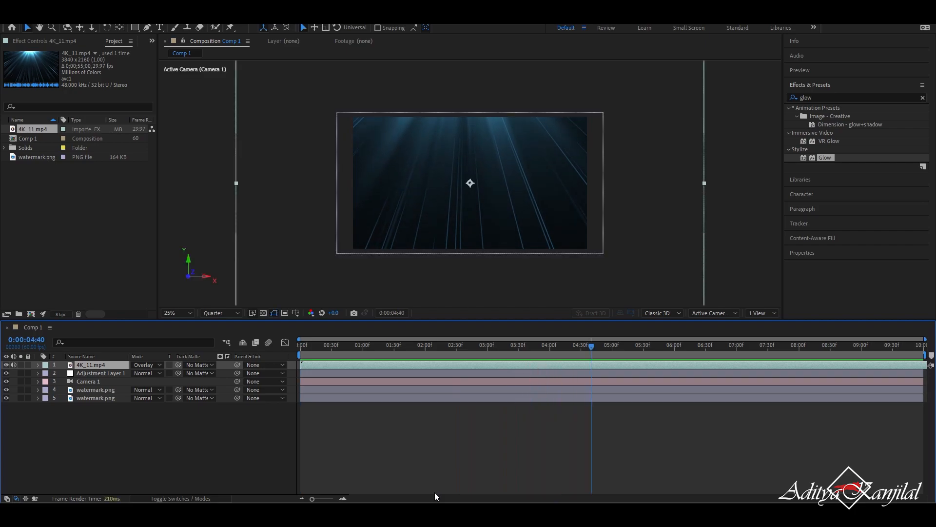